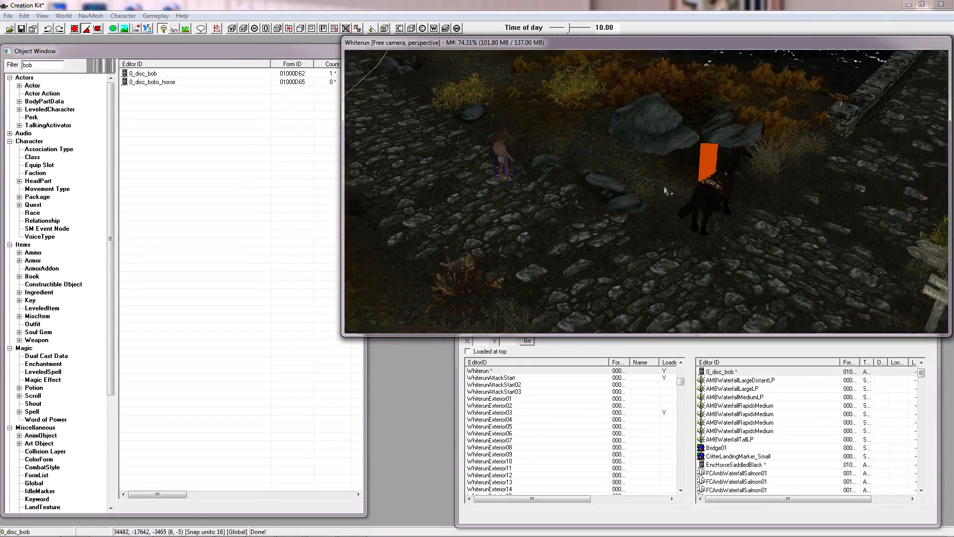
Inspect the reference settings of the 0_disc_bob actor standing near the saddled horse, and close them without changes
scroll(669, 192, "up", 1)
left_click(735, 205)
middle_click_drag(728, 225, 708, 228, "shift")
scroll(708, 231, "up", 3)
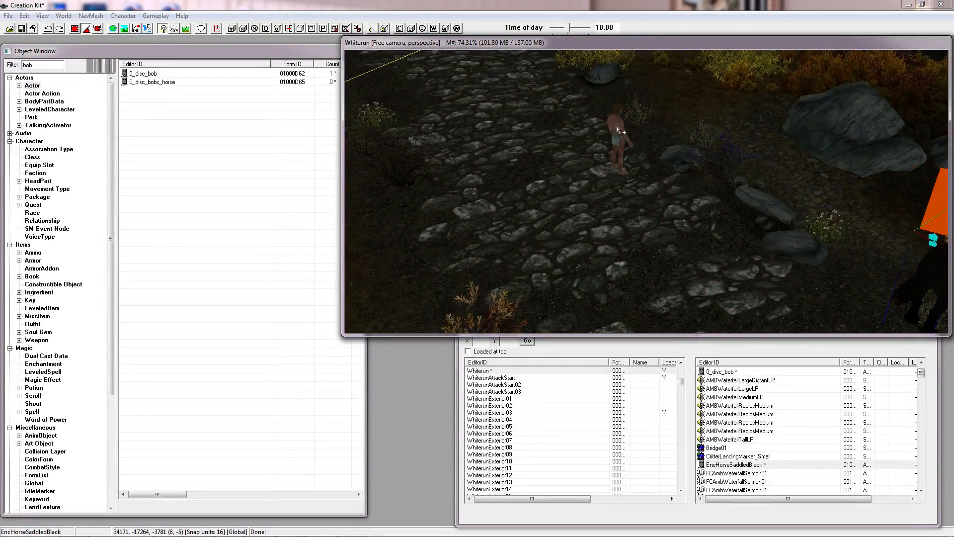
double_click(617, 128)
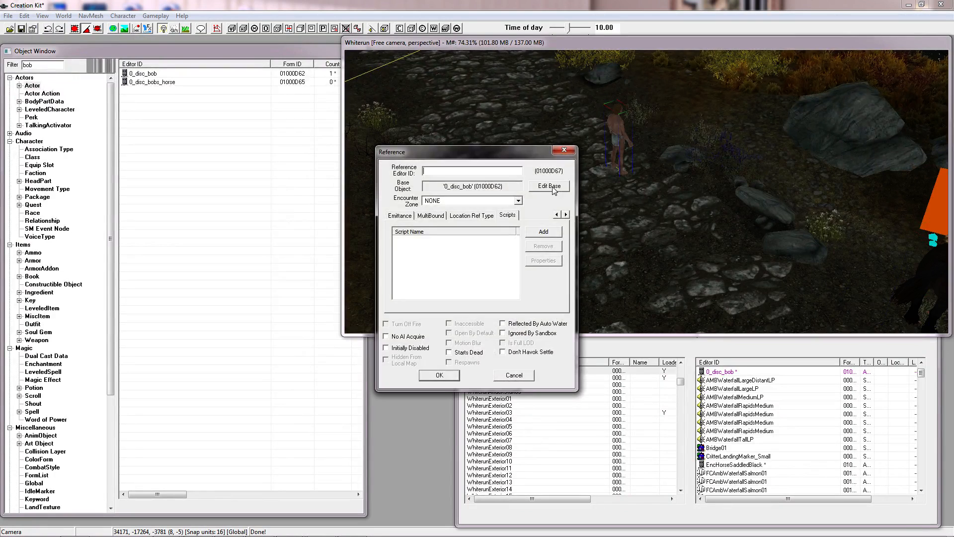
left_click(508, 377)
Open the 0_disc_bobs_horse actor for editing and start adding a Papyrus script to it
left_click(152, 83)
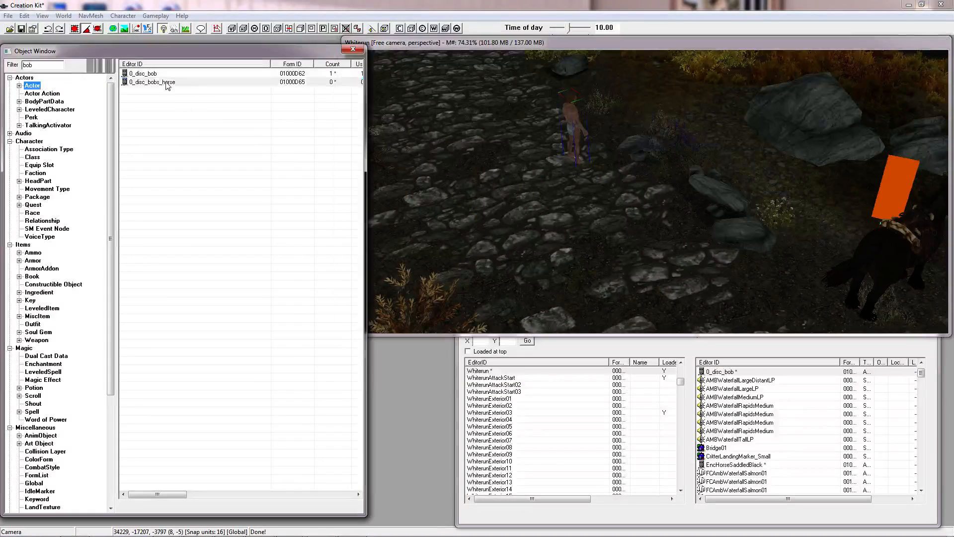
double_click(152, 83)
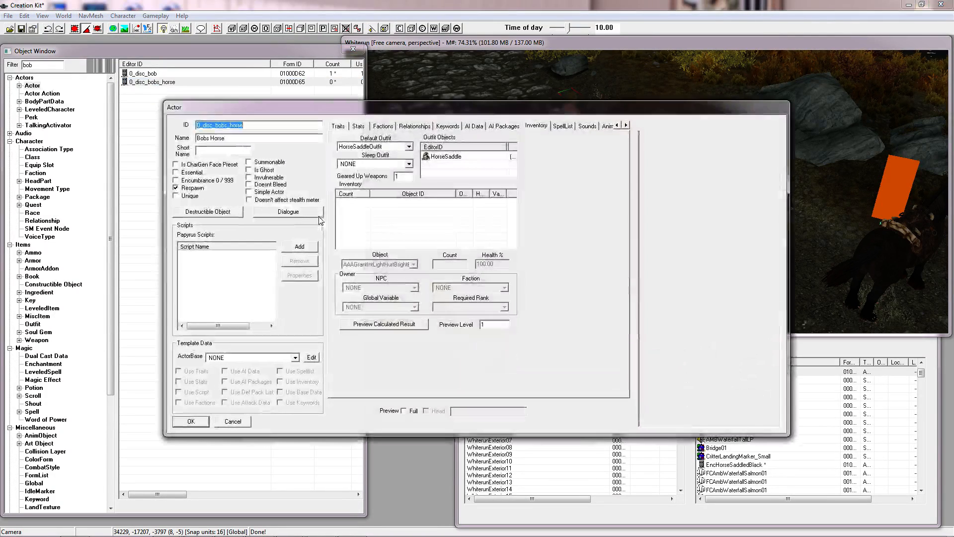
left_click(228, 138)
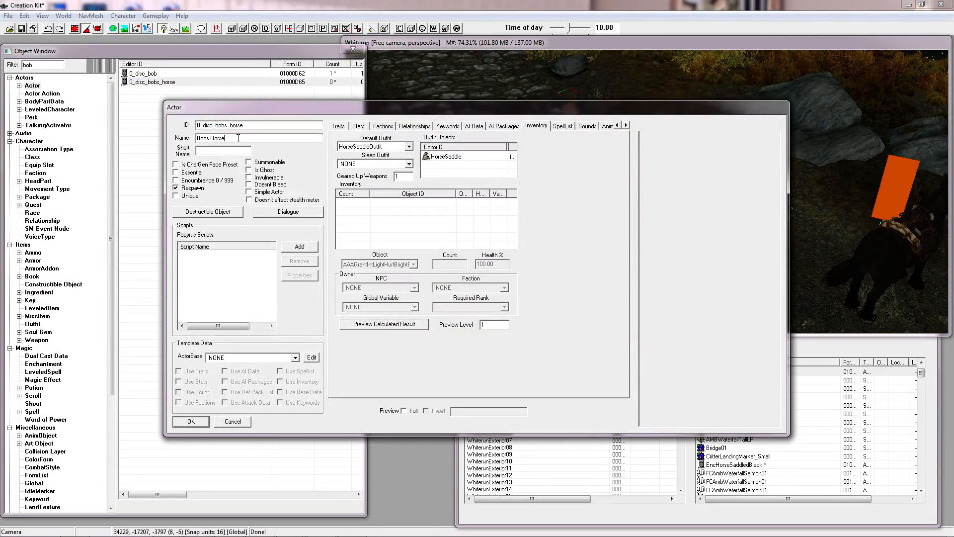
left_click(299, 248)
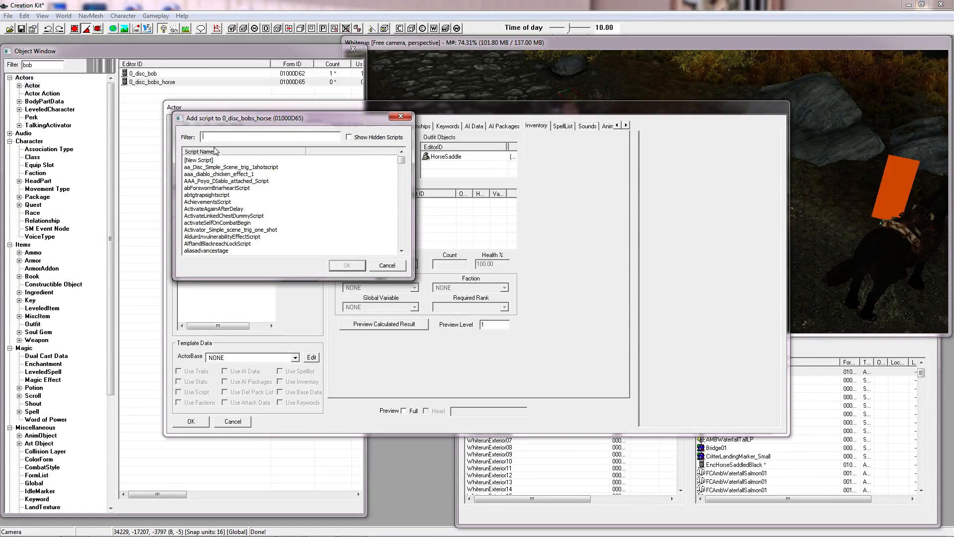
double_click(203, 161)
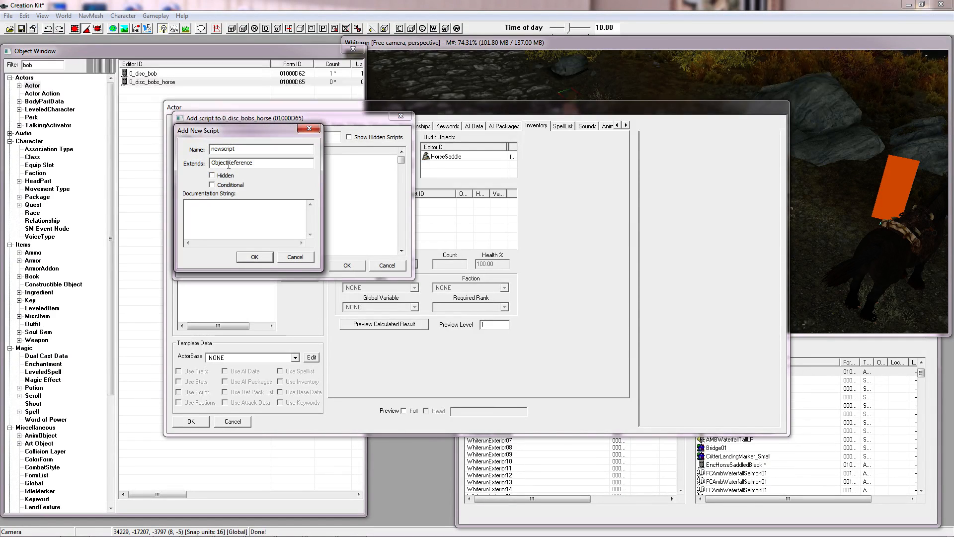
left_click_drag(269, 165, 206, 165)
type("bobs")
type("horseowner")
left_click(254, 256)
left_click(552, 308)
left_click(263, 162)
type("asdsa")
left_click(255, 257)
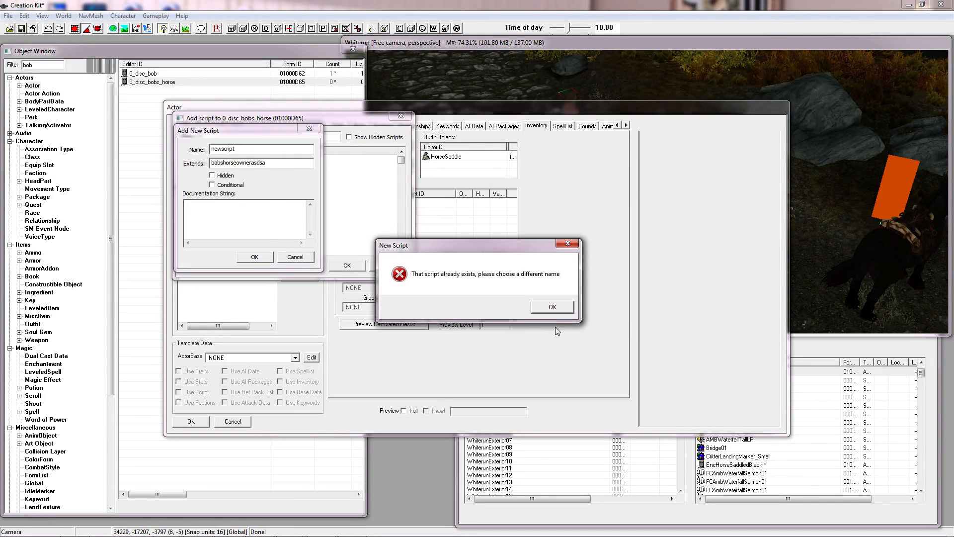
left_click(553, 308)
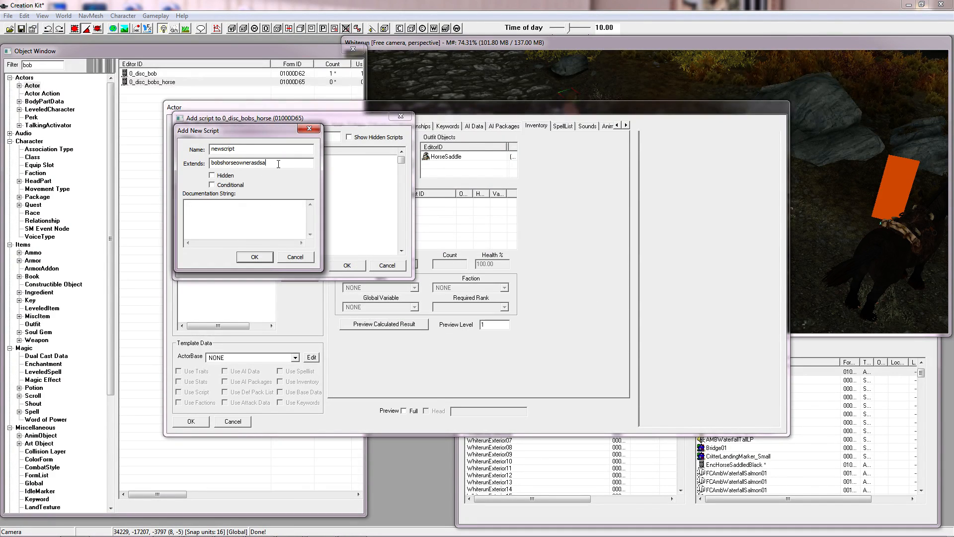
double_click(243, 148)
type("Bobs")
key("Tab")
type("objectref")
key("BackSpace")
key("BackSpace")
key("BackSpace")
type("referen")
left_click(300, 262)
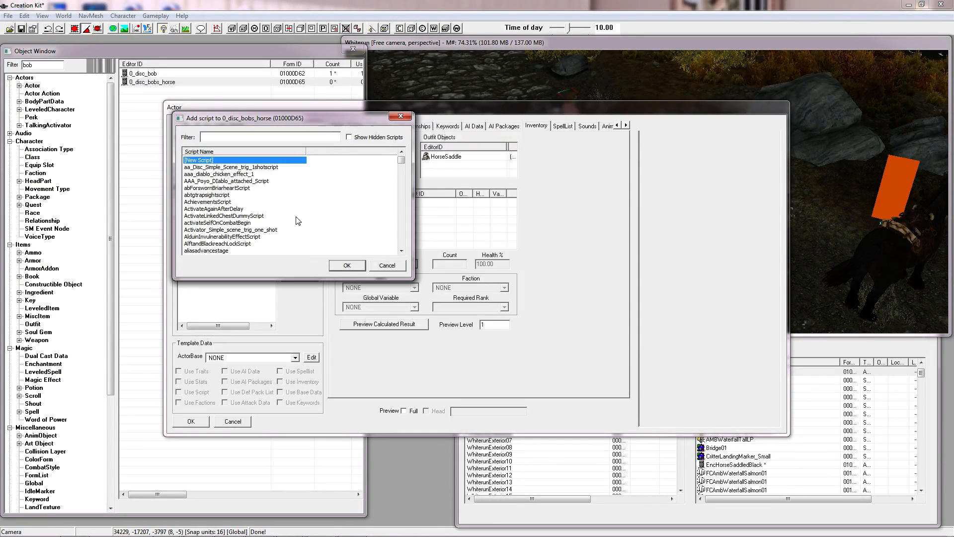
Create a new script named Bobhorsemakeowner on the horse actor, extending ObjectReference
double_click(211, 164)
double_click(260, 148)
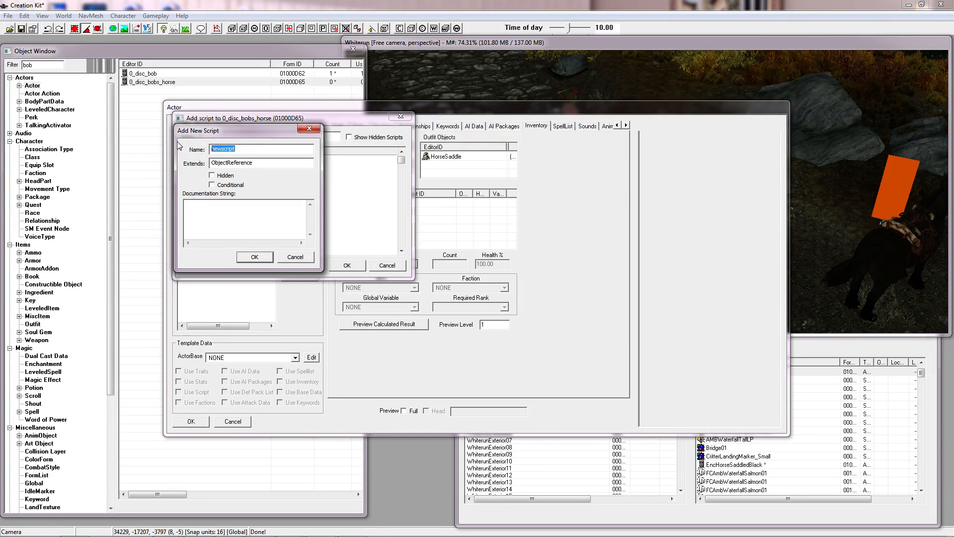
type("Bobhorsemakeowner")
left_click(255, 256)
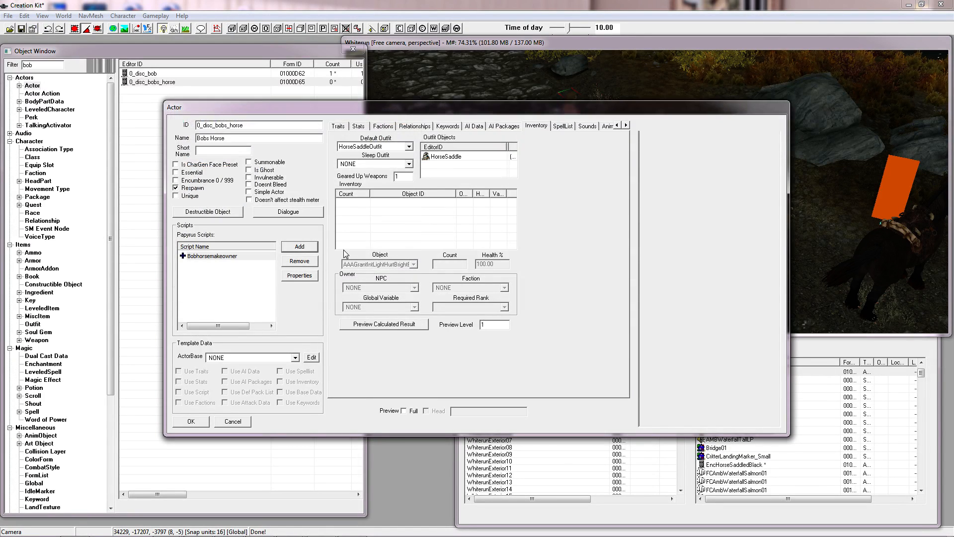
left_click(227, 292)
left_click(231, 255)
left_click(232, 273)
left_click(231, 256)
left_click(231, 273)
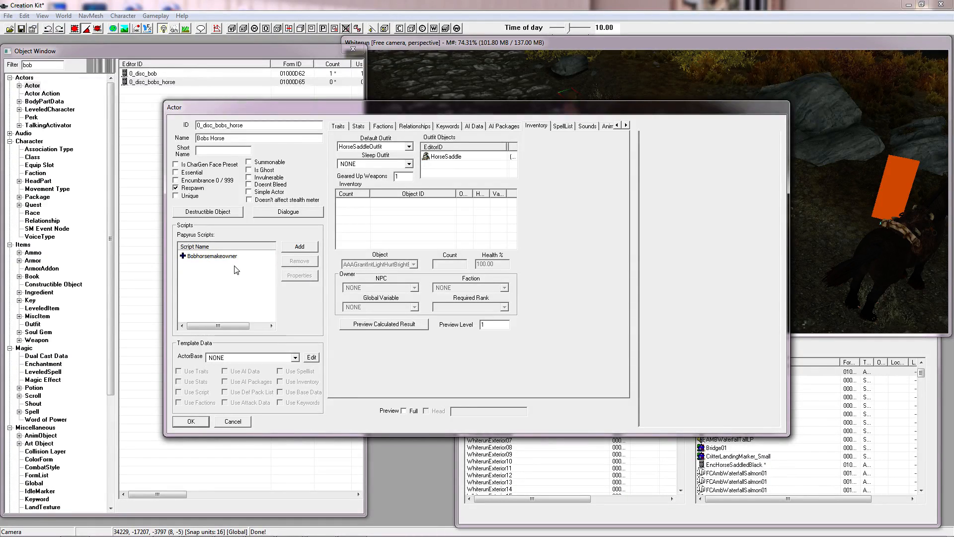
Add a property of type ActorBase named bobbase to the Bobhorsemakeowner script
left_click(229, 256)
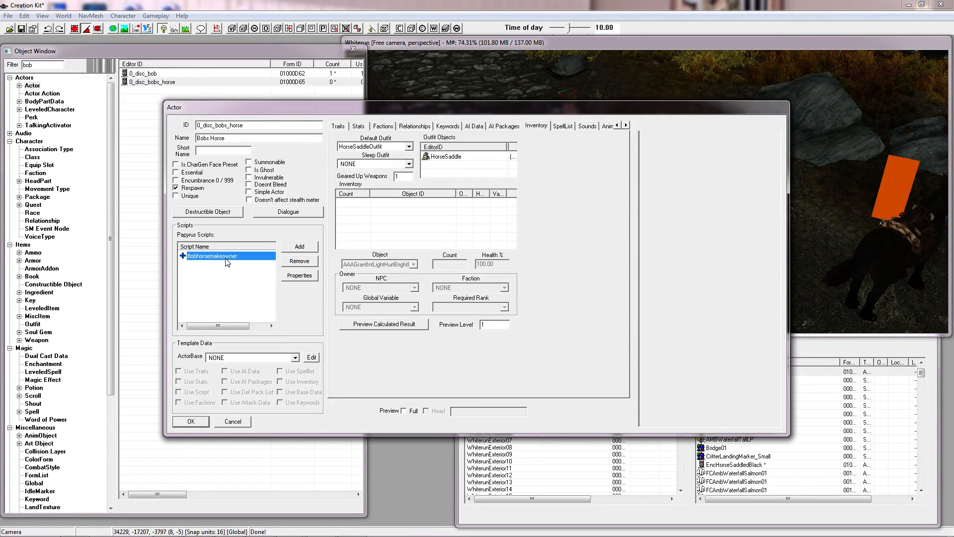
left_click(288, 276)
left_click(133, 489)
type("a")
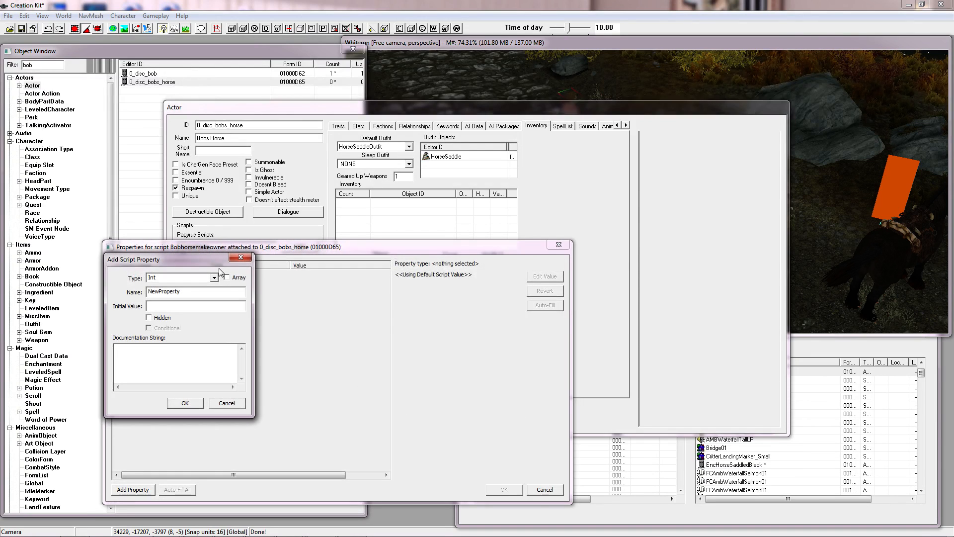
left_click(215, 277)
type("ct")
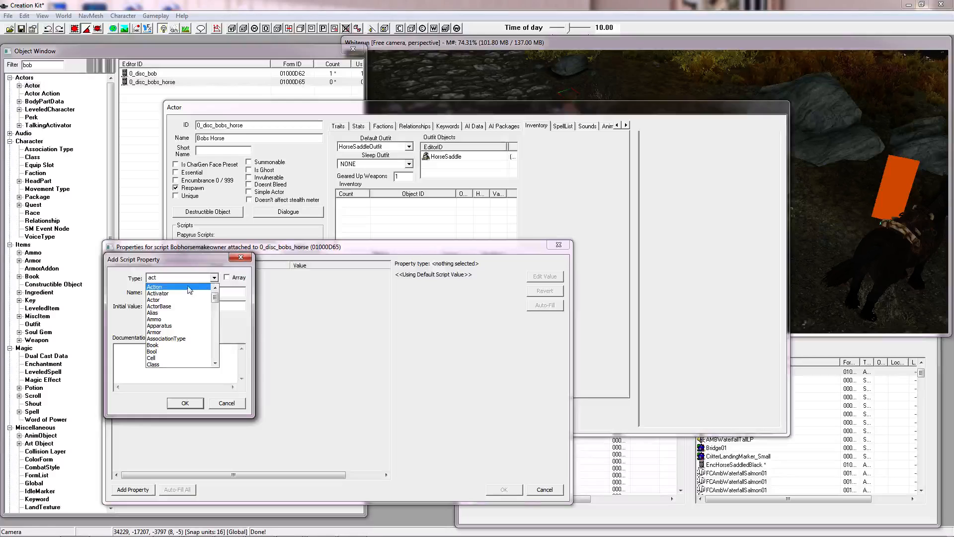
left_click(160, 306)
double_click(154, 292)
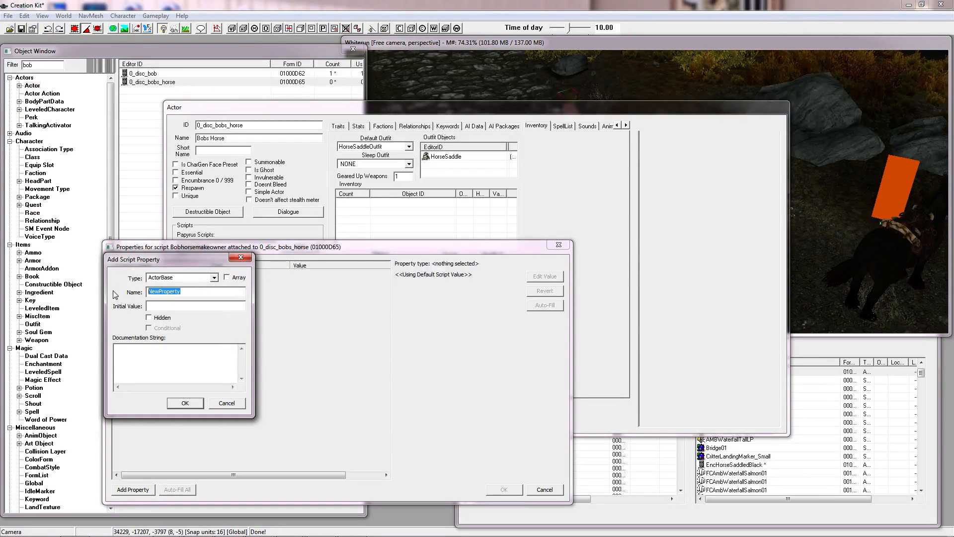
type("bobbase")
left_click(192, 405)
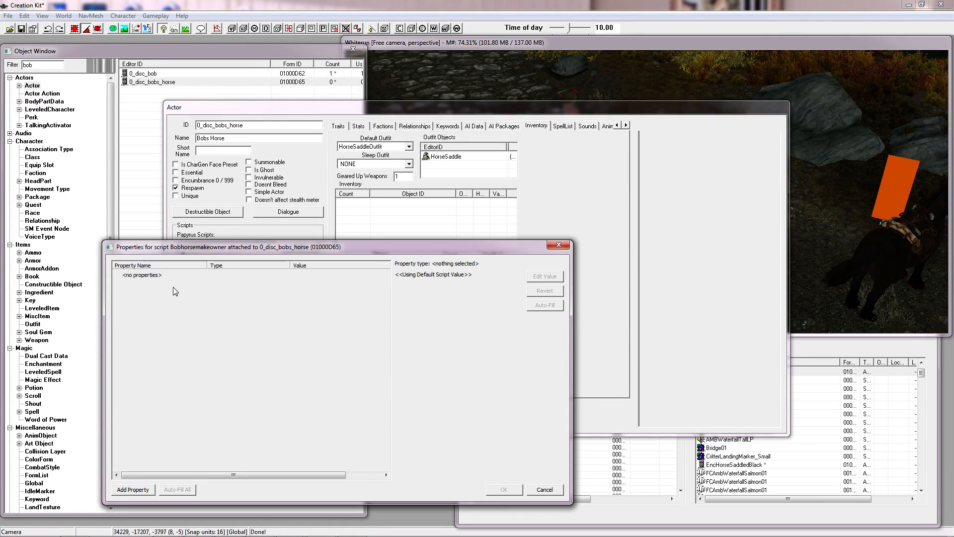
Assign 0_disc_bob as the value of the bobbase property and accept the script properties
left_click(150, 275)
left_click(544, 276)
left_click(495, 275)
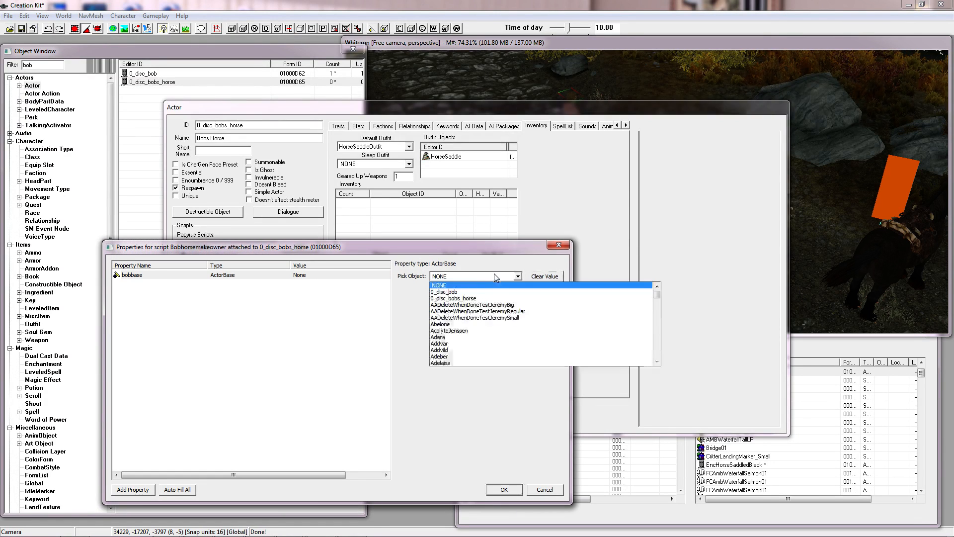
left_click(476, 293)
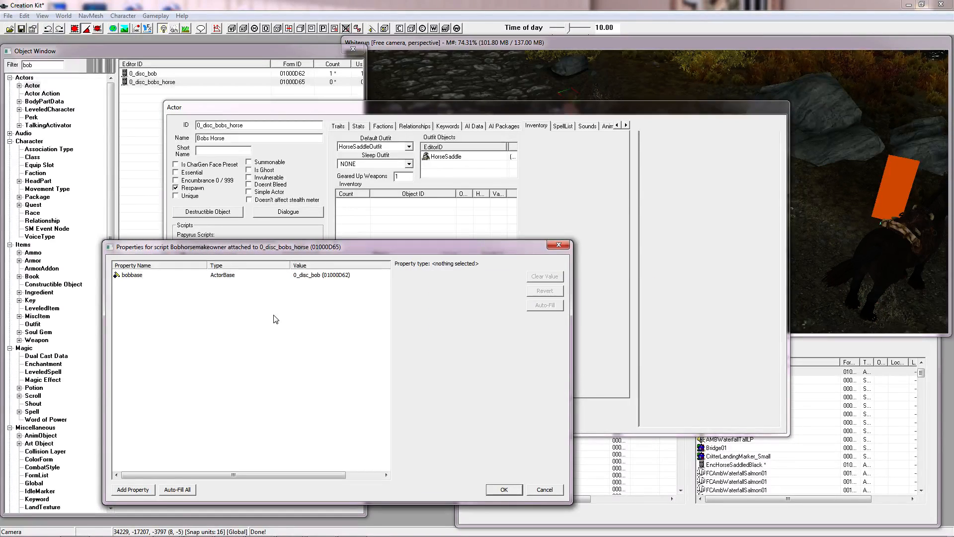
left_click(504, 489)
Write an oninit() event calling self.setactorowner(bobbase) in the Bobhorsemakeowner source, compile it, and accept the horse actor's changes
right_click(229, 256)
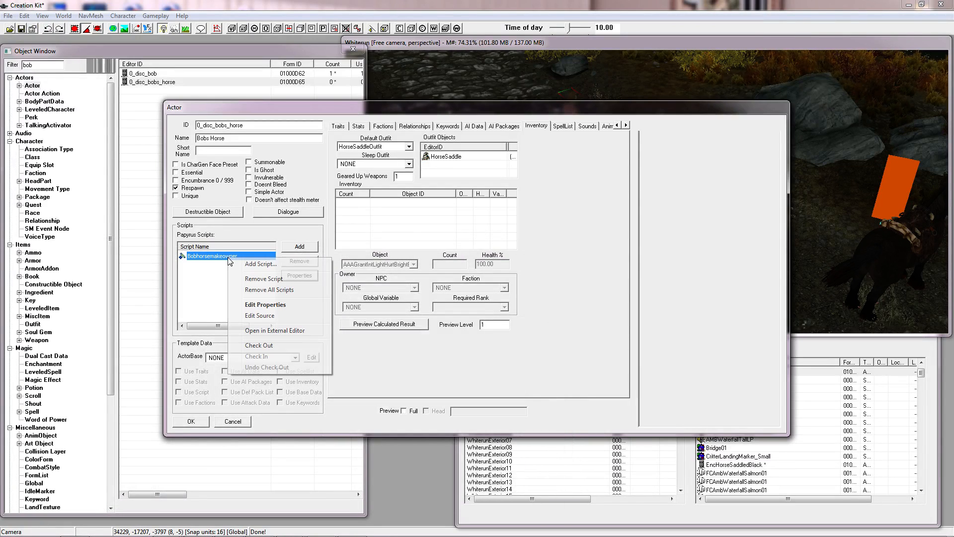
left_click(268, 316)
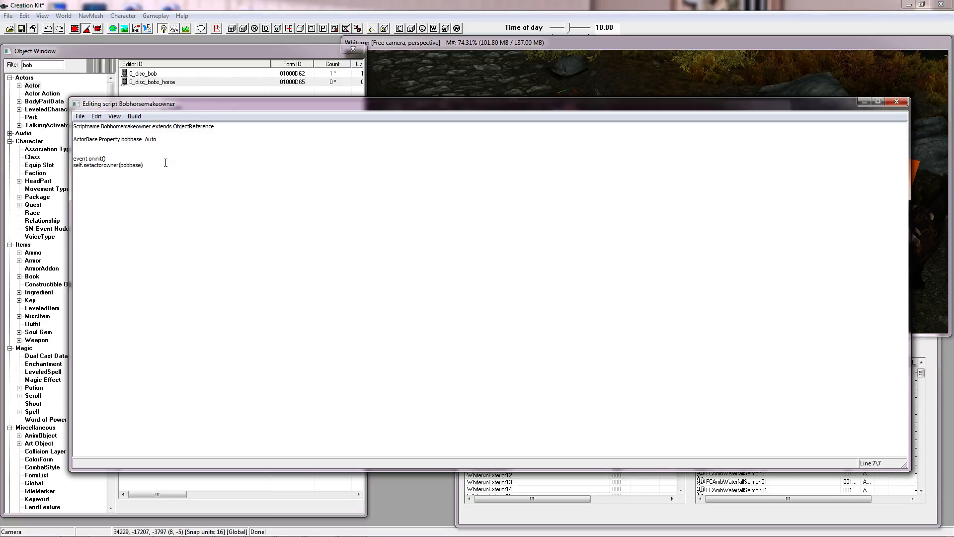
left_click(134, 116)
left_click(149, 126)
left_click(80, 116)
left_click(92, 127)
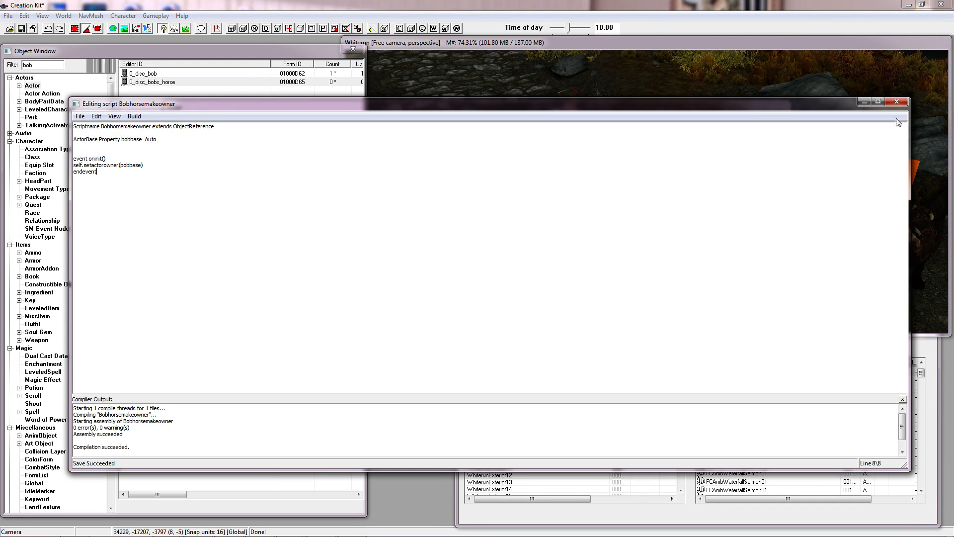
left_click(897, 102)
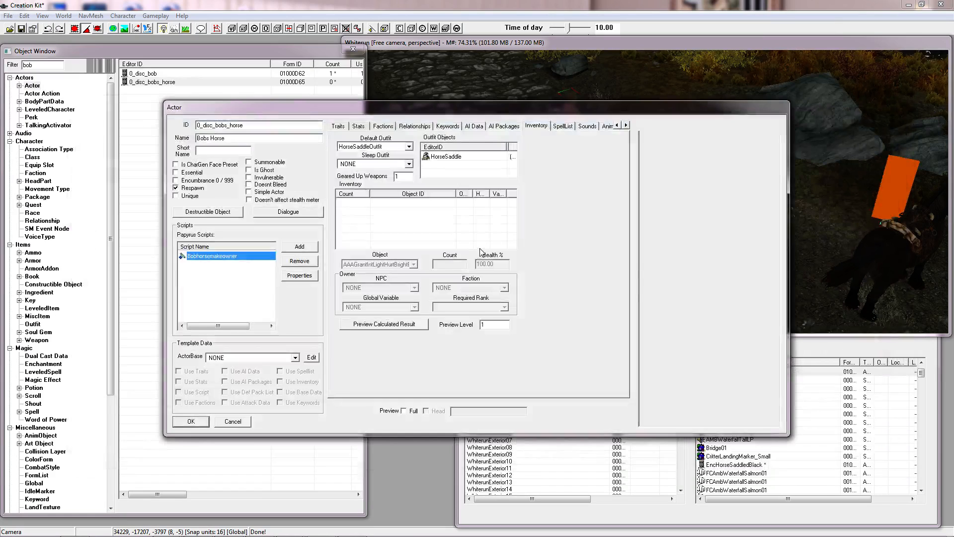
left_click(190, 421)
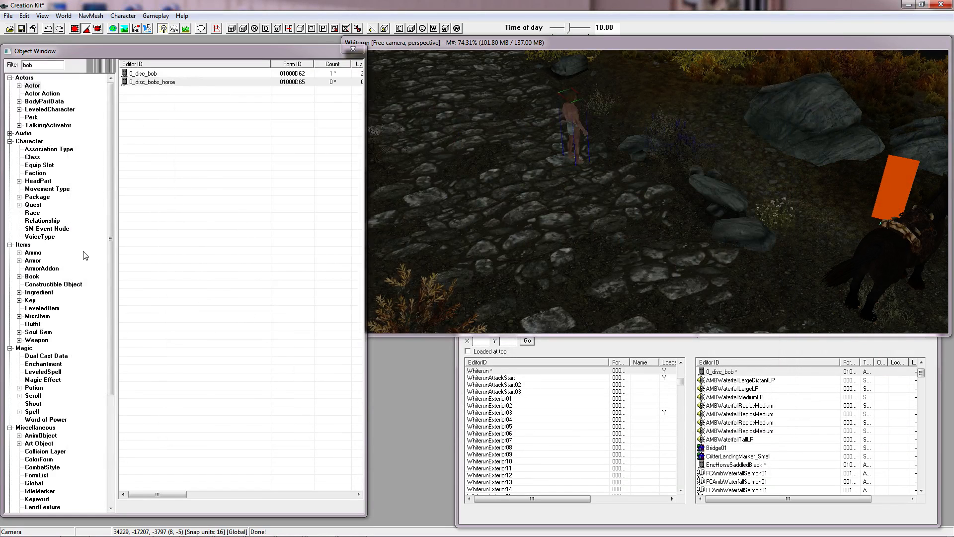
Filter the magic effects by "famili" and duplicate the SummonFamiliar effect
left_click_drag(110, 283, 98, 331)
left_click(42, 308)
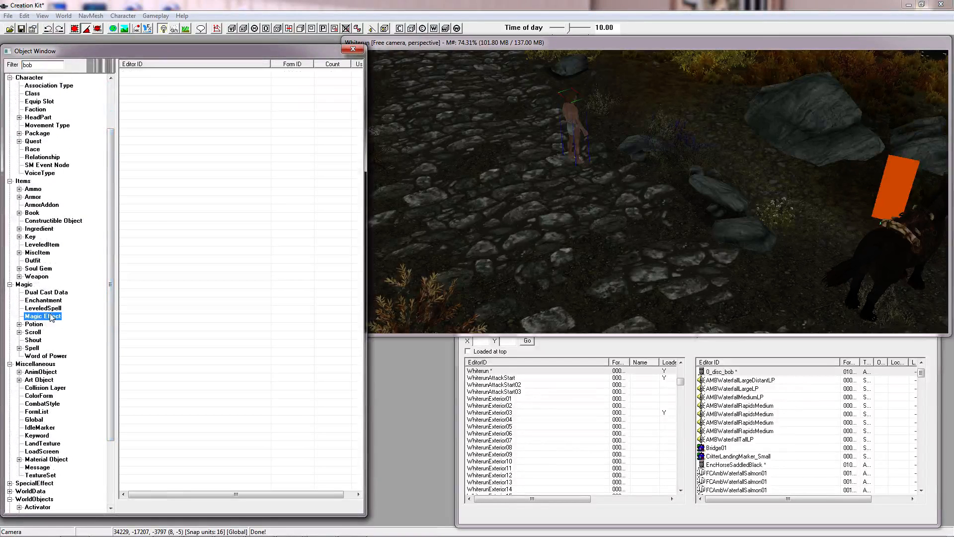
type("famili")
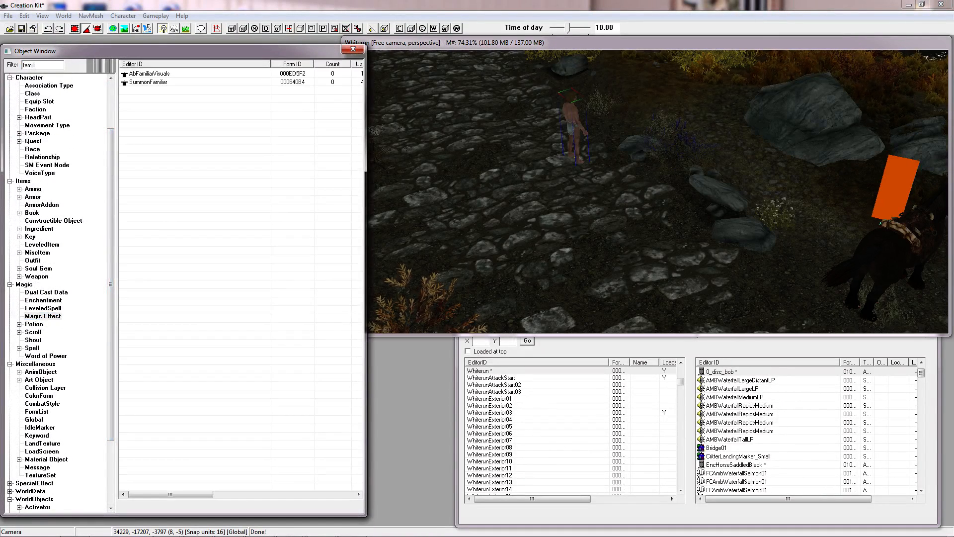
right_click(152, 83)
left_click(180, 109)
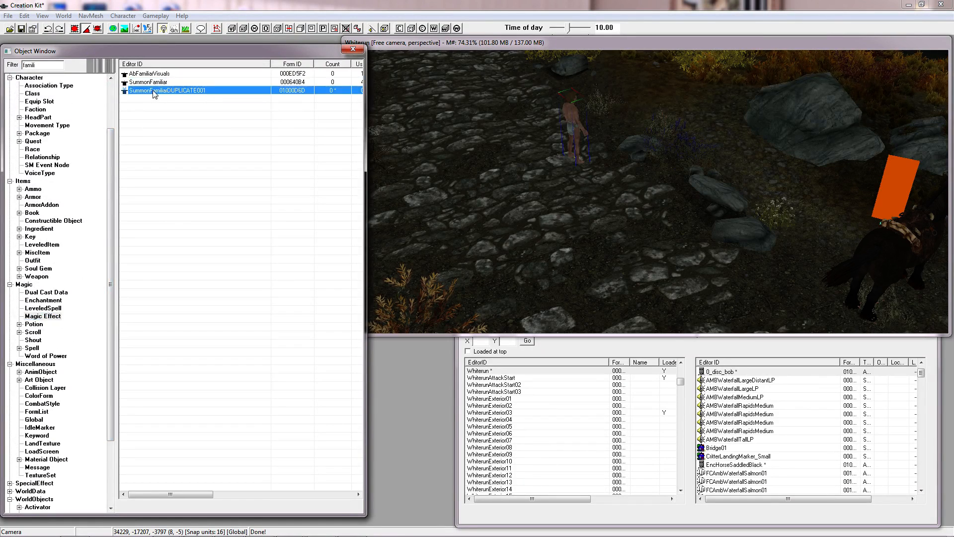
Set the duplicated magic effect's ID to _disc_bob_summonhorse and its name to Bobs Horsey
double_click(199, 90)
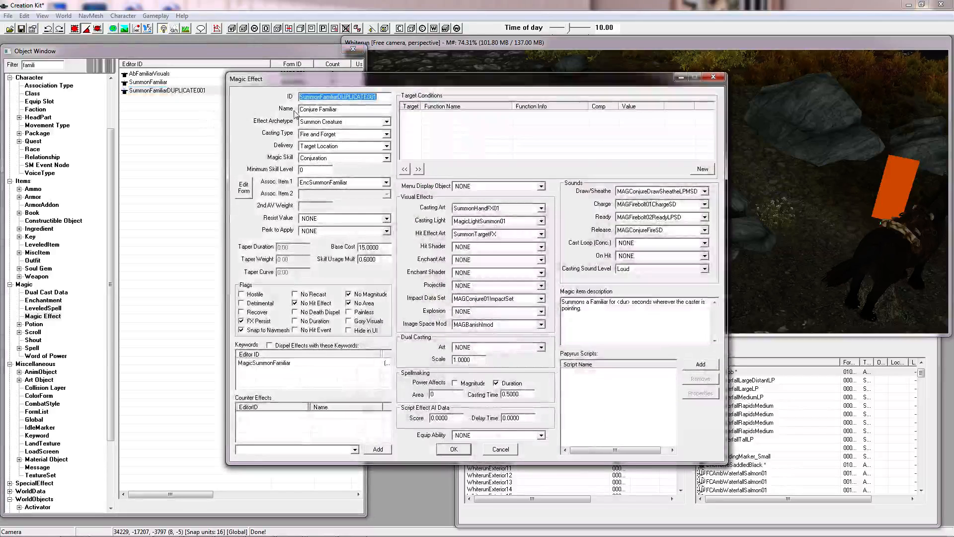
type(")_disc_bob")
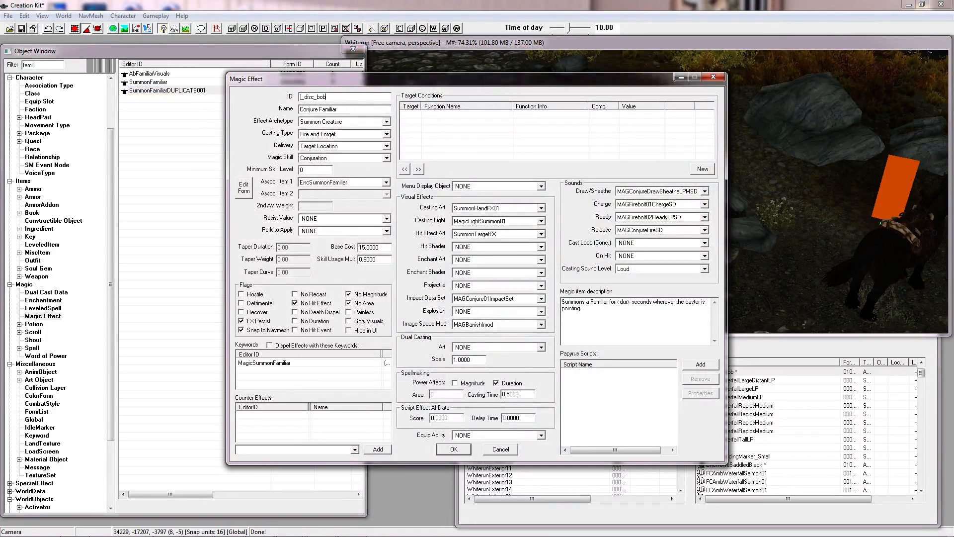
type("_summonhorse")
key("Home")
key("Delete")
key("Tab")
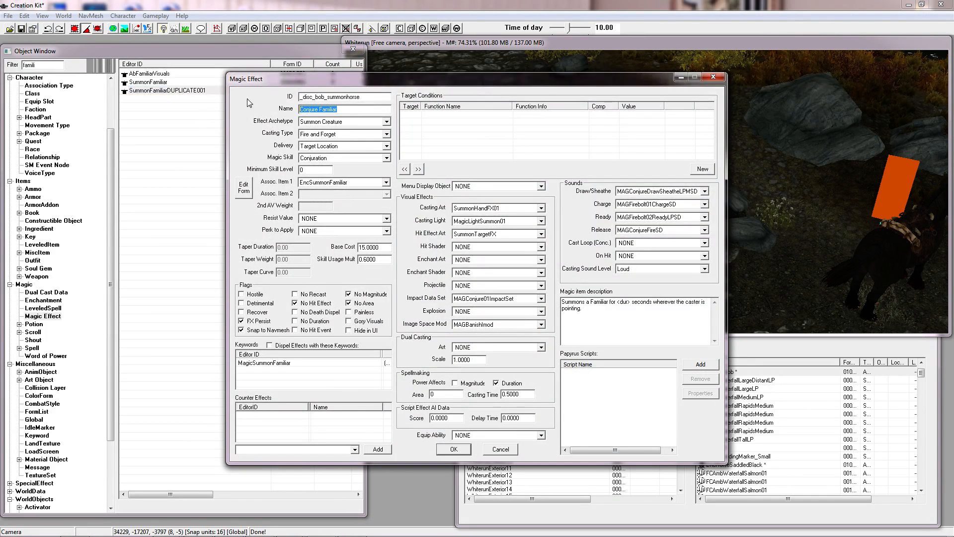
type("Bobs Horsey")
Look through the effect's archetype choices and search the first associated item's choices for the horse
left_click(386, 122)
left_click(384, 121)
left_click(386, 183)
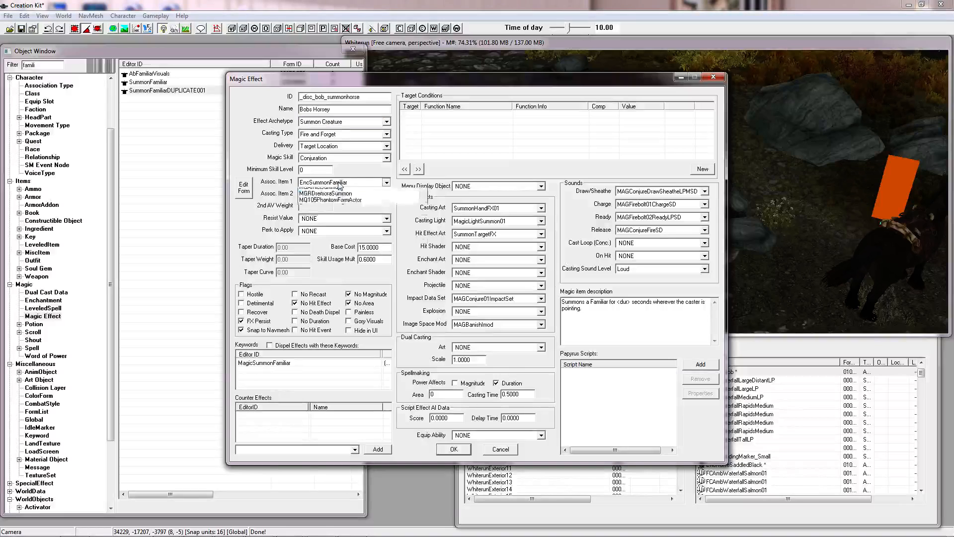
scroll(421, 212, "up", 3)
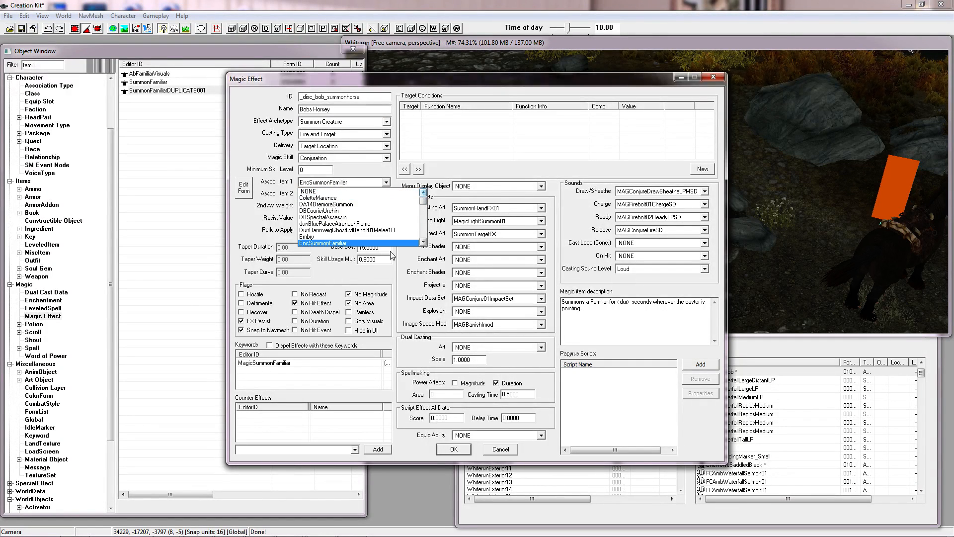
Save the magic effect under its changed ID without creating a new form
left_click(456, 448)
left_click(454, 449)
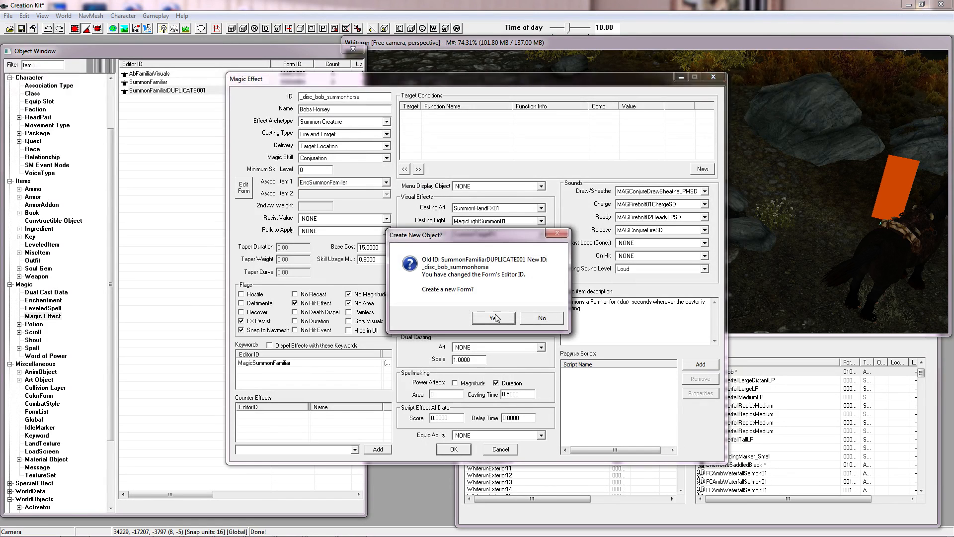
left_click(534, 316)
left_click(509, 307)
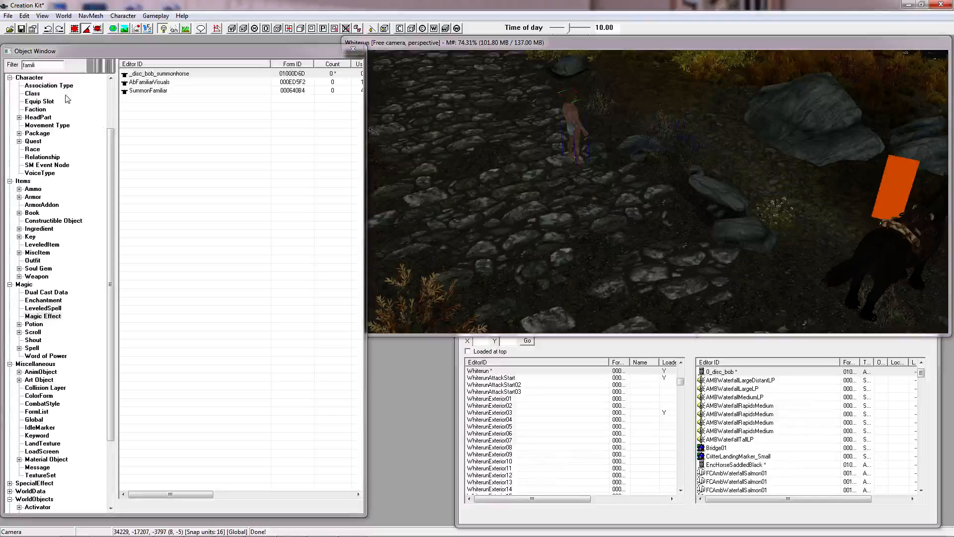
Filter the objects by "bob" and flag the actor 0_disc_bobs_horse as Summonable
left_click_drag(109, 159, 95, 91)
double_click(32, 65)
type("bob")
left_click(33, 86)
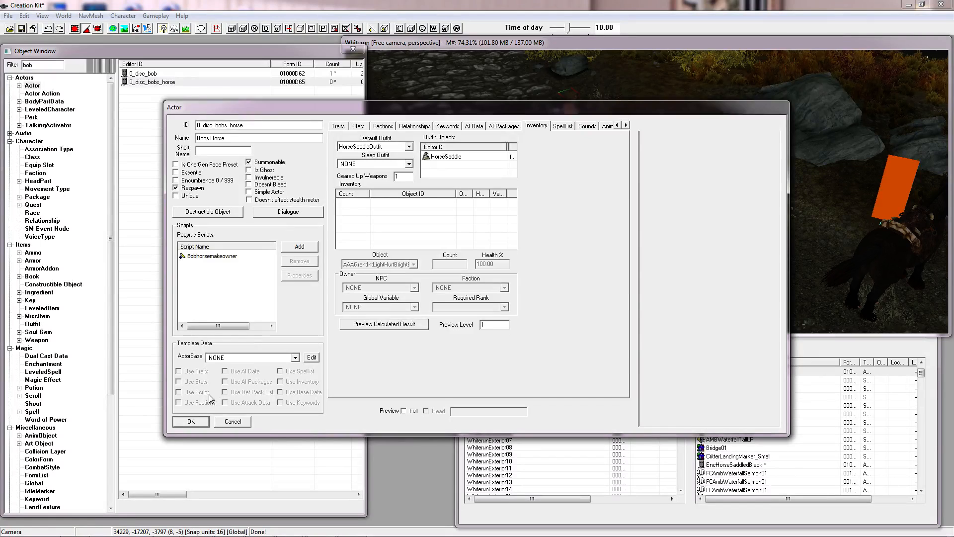
left_click(201, 421)
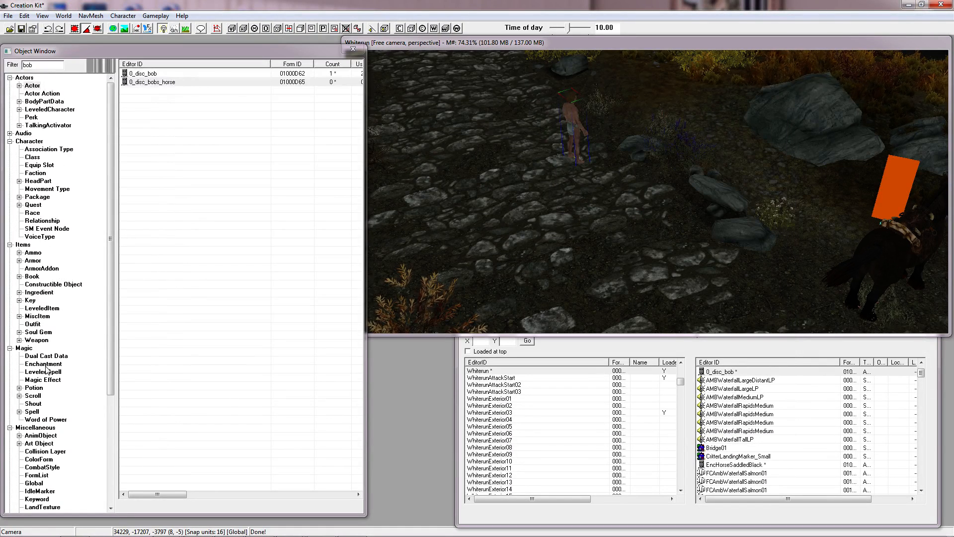
Set the first associated item of the magic effect _disc_bob_summonhorse to 0_disc_bobs_horse
left_click(44, 382)
double_click(141, 75)
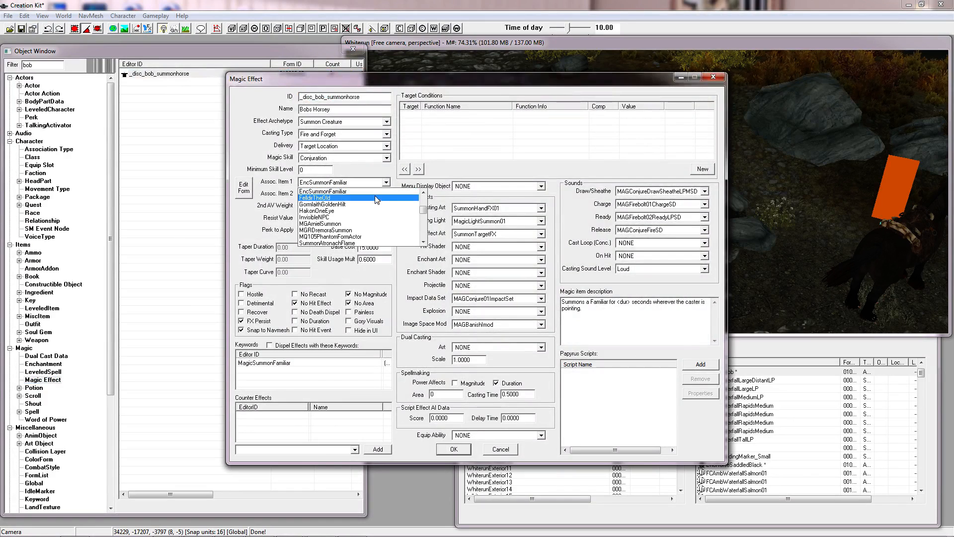
left_click_drag(423, 208, 422, 195)
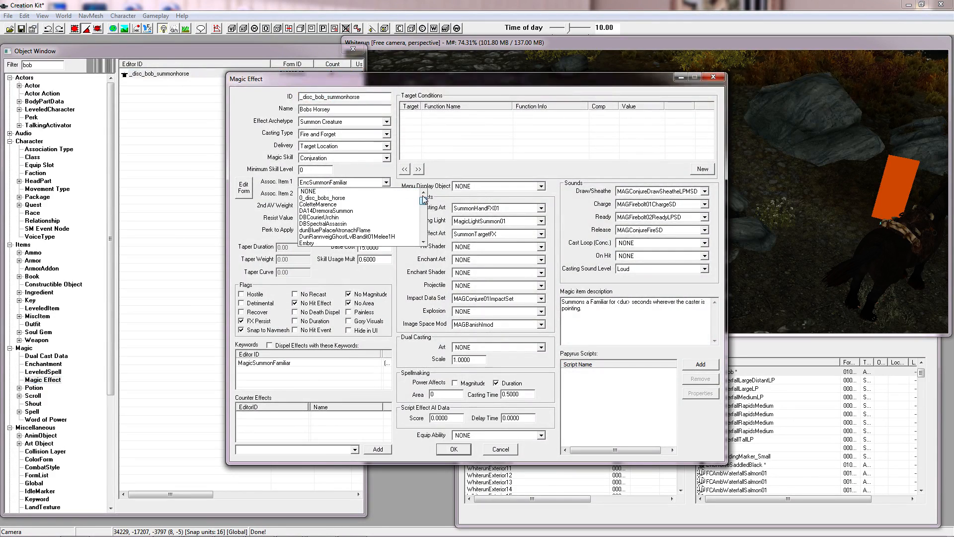
left_click(368, 199)
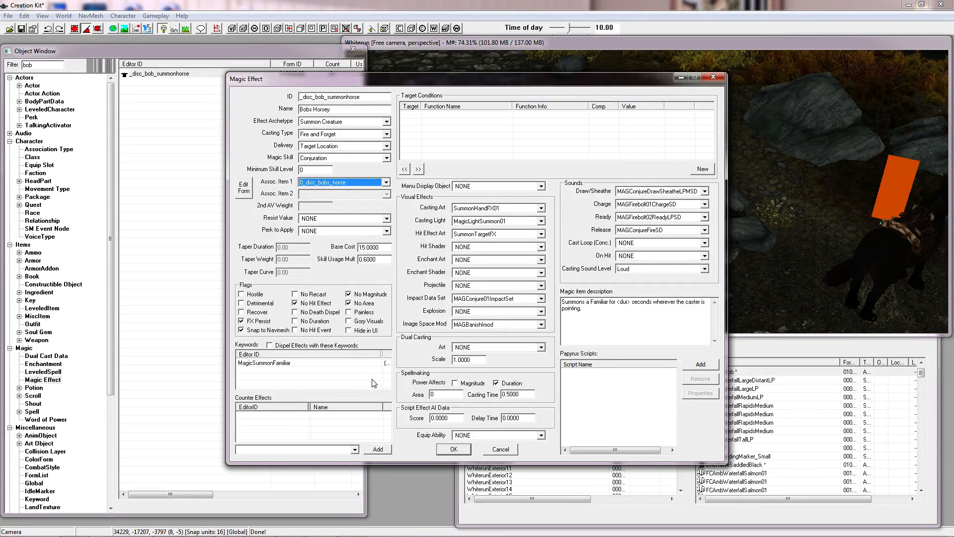
Remove the MagicSummonFamiliar keyword from the magic effect and save the effect
right_click(277, 363)
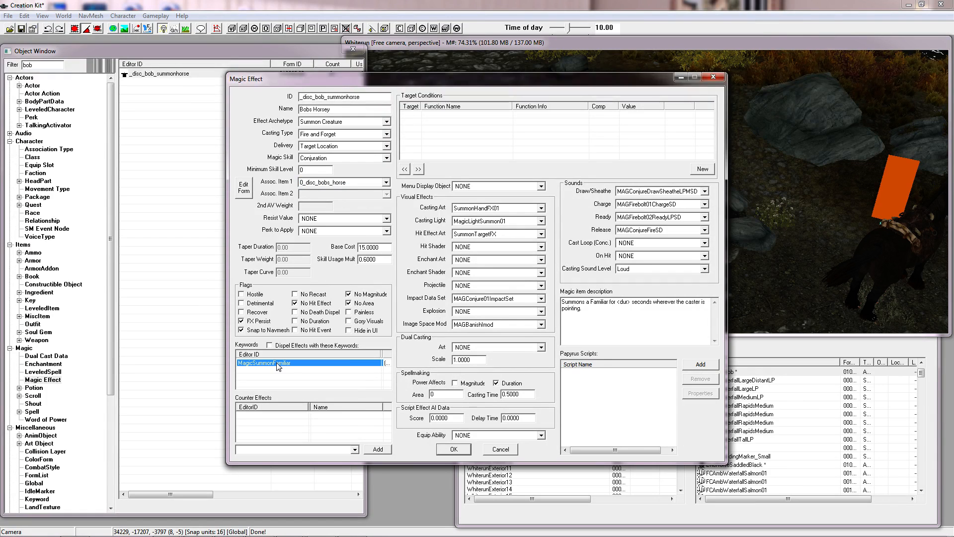
left_click(312, 392)
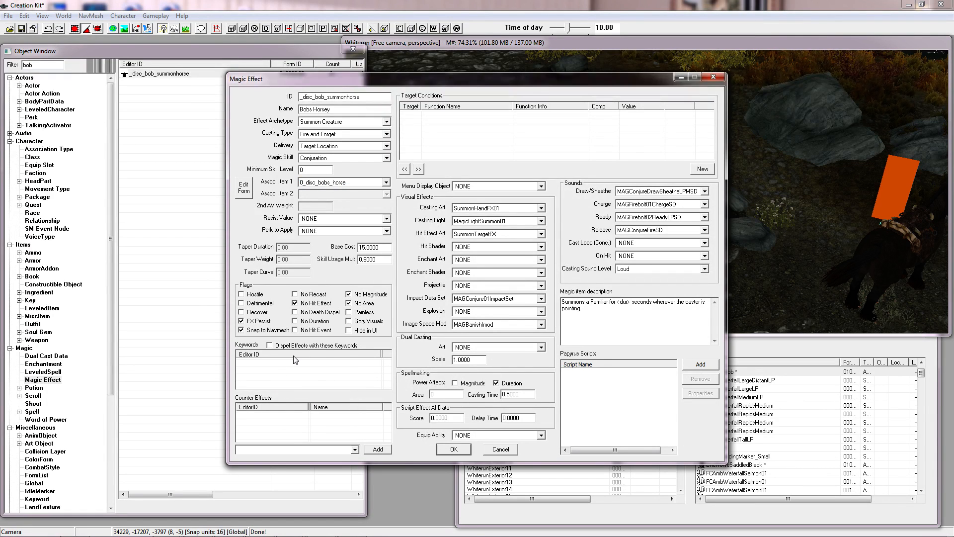
left_click(454, 449)
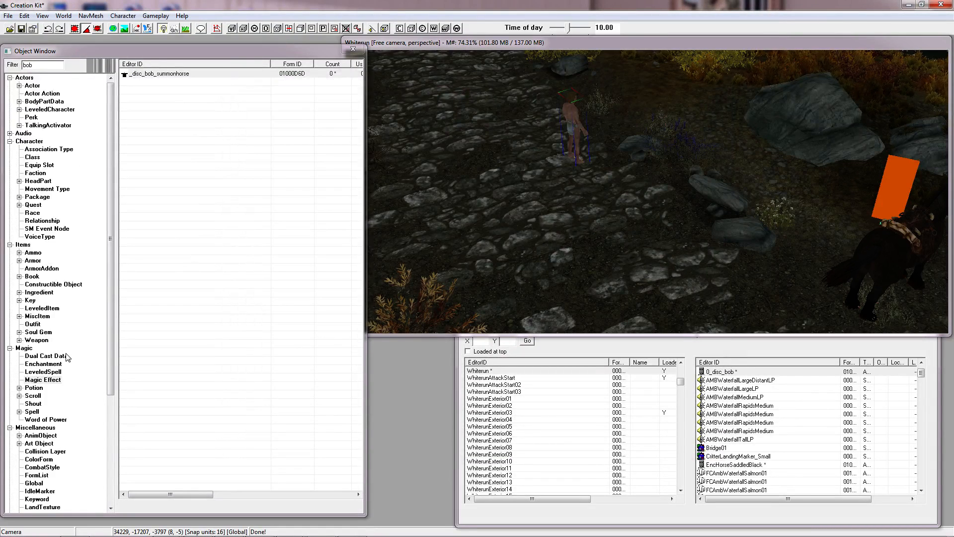
Filter the spells by "famil" and duplicate the ConjureFamiliar spell
left_click(35, 412)
double_click(31, 65)
type("famil")
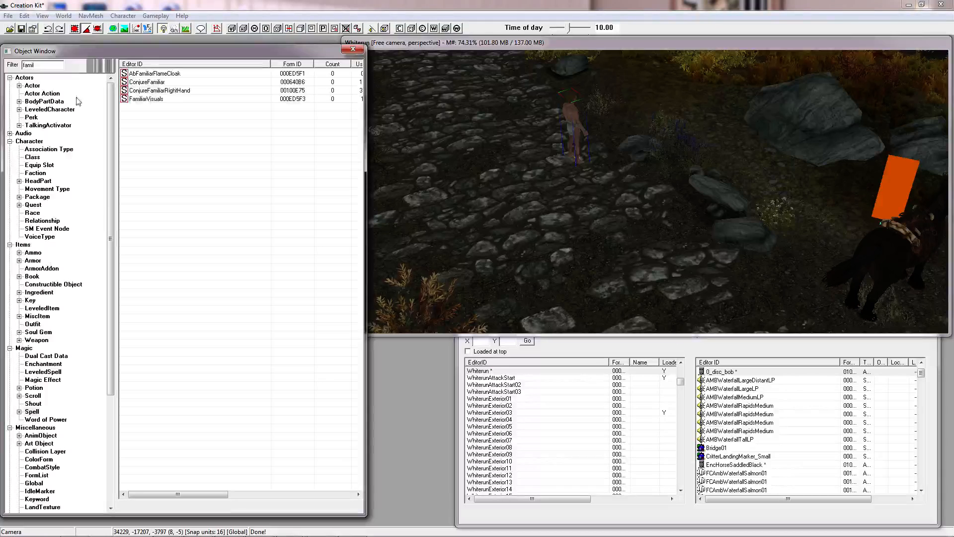
left_click(158, 82)
right_click(159, 82)
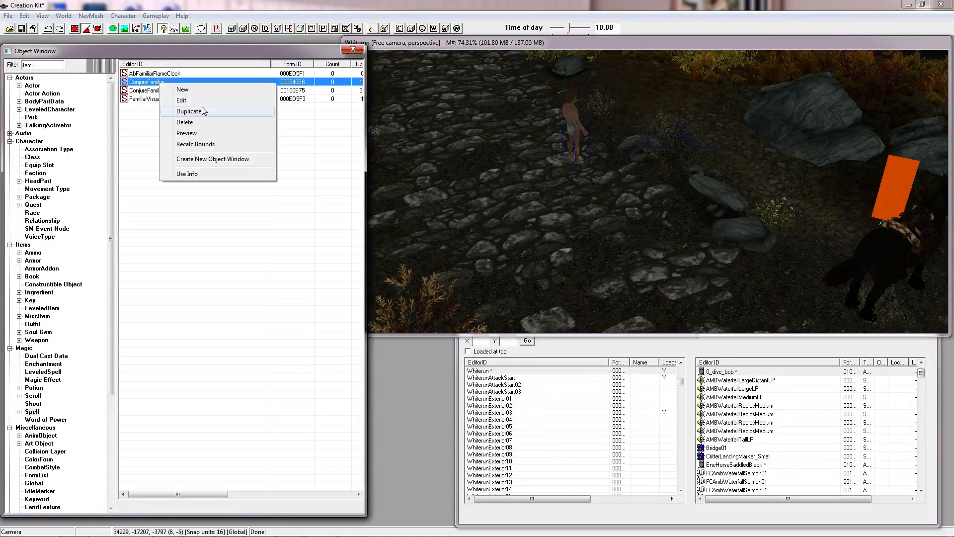
left_click(202, 111)
left_click(183, 92)
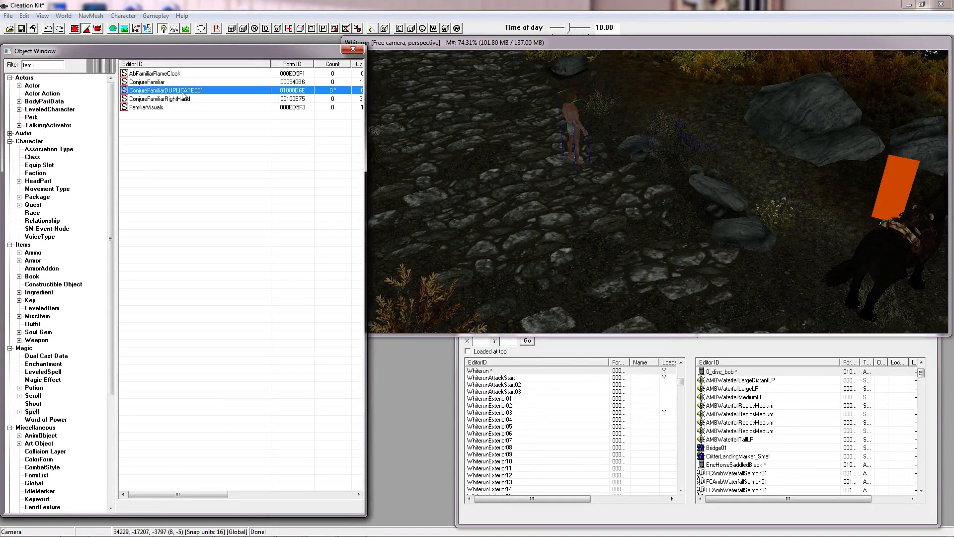
Name the duplicated spell Bobs Horsey and set its ID to _disc_bobssummonspell
double_click(183, 91)
type("Bobs Horsey")
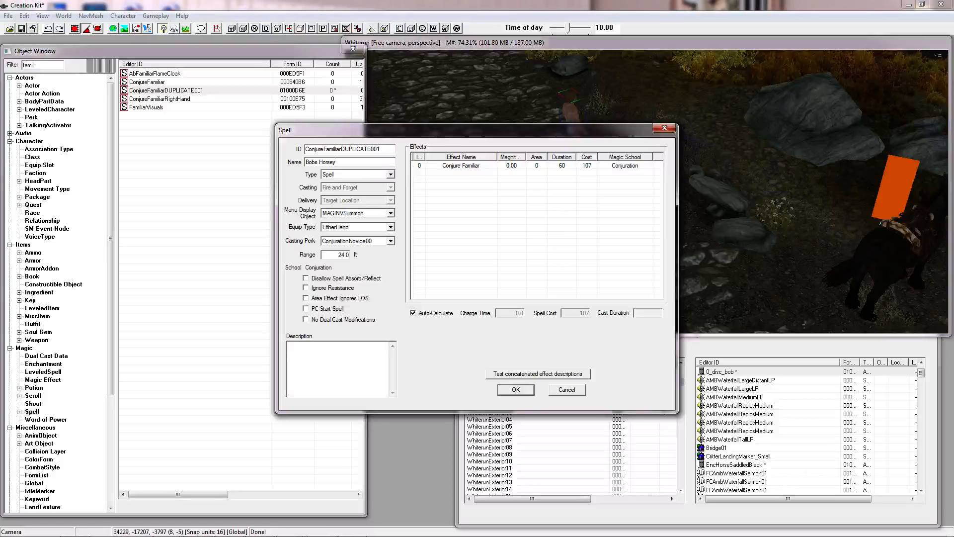
left_click_drag(381, 145, 288, 147)
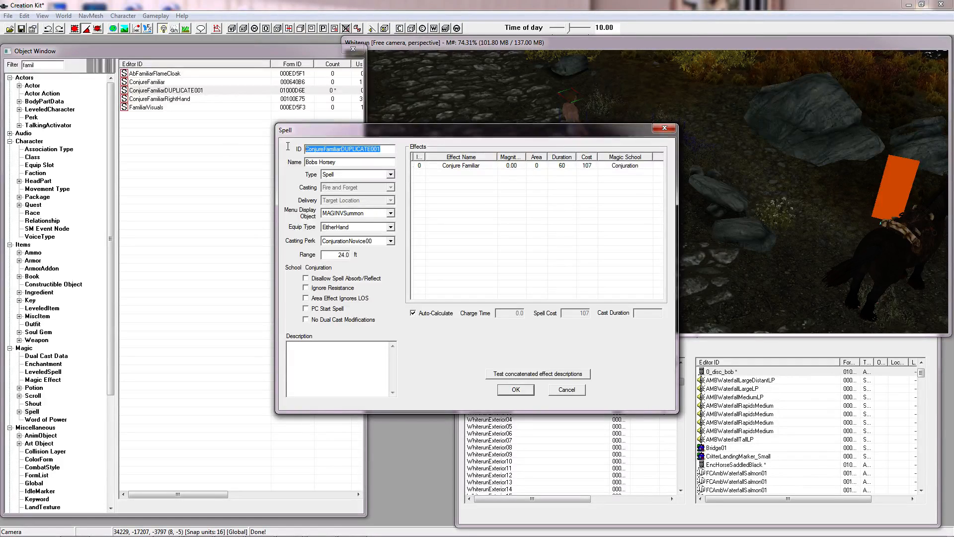
type(")_disc_bobssummonspell")
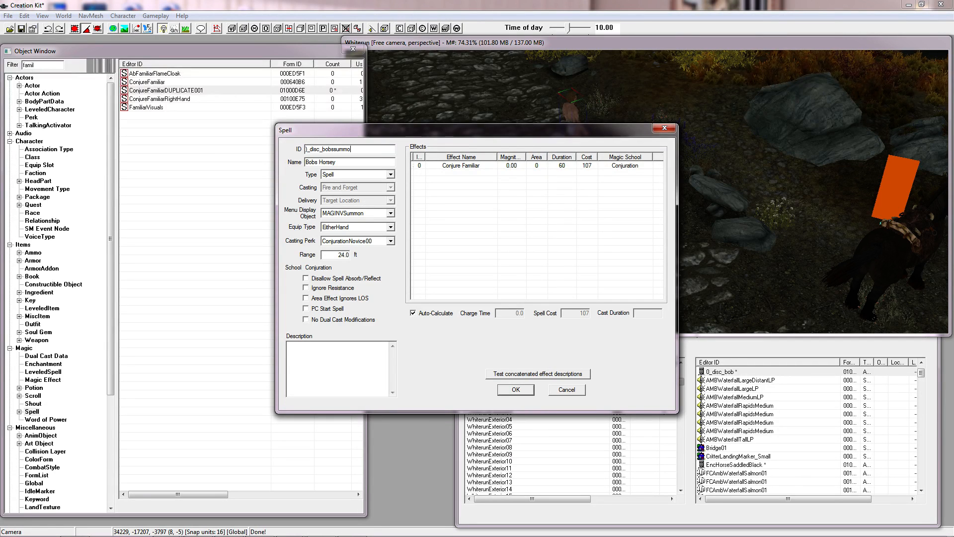
Replace the spell's Conjure Familiar effect with _disc_bob_summonhorse
double_click(461, 167)
left_click(335, 240)
left_click_drag(380, 264, 364, 251)
left_click(348, 249)
left_click(234, 315)
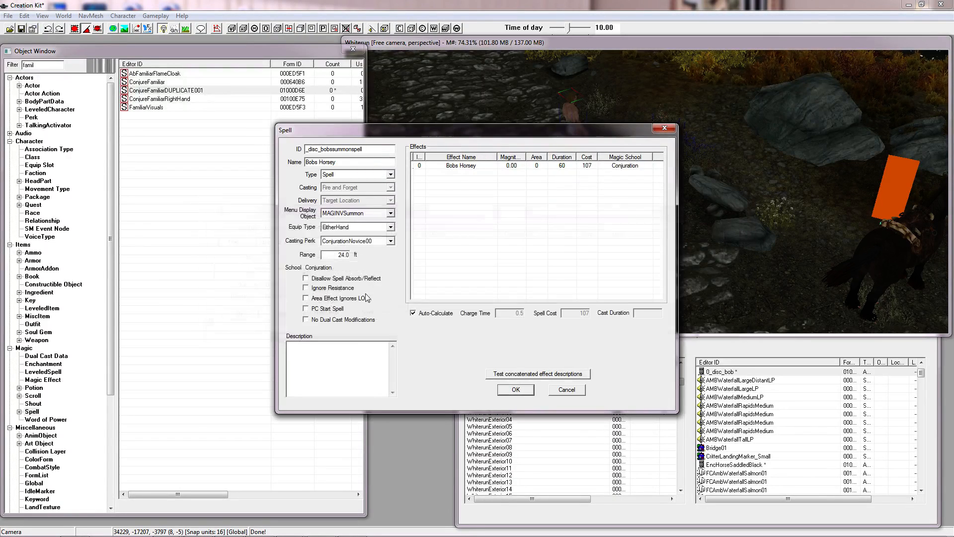
Set the duration of the spell's Bobs Horsey effect to 3 minutes
double_click(463, 167)
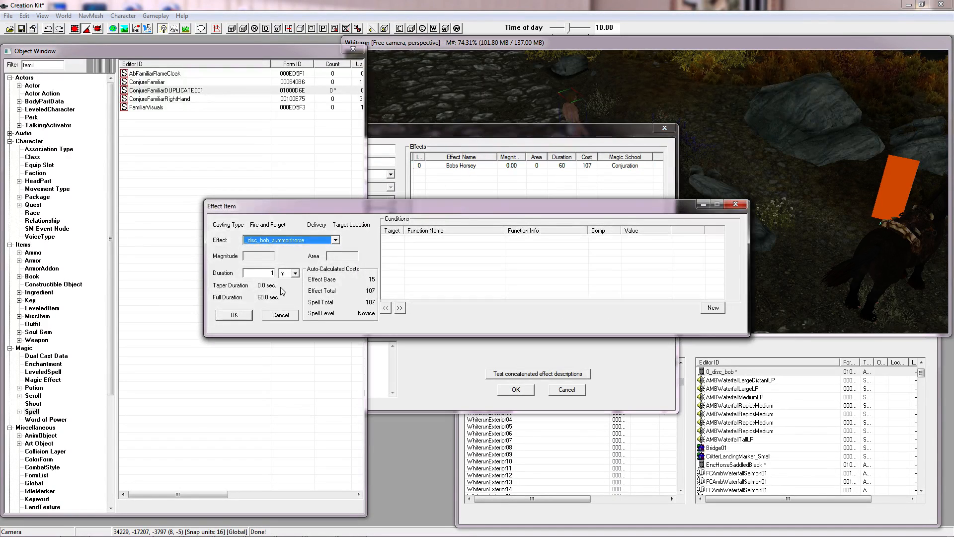
left_click_drag(264, 273, 286, 275)
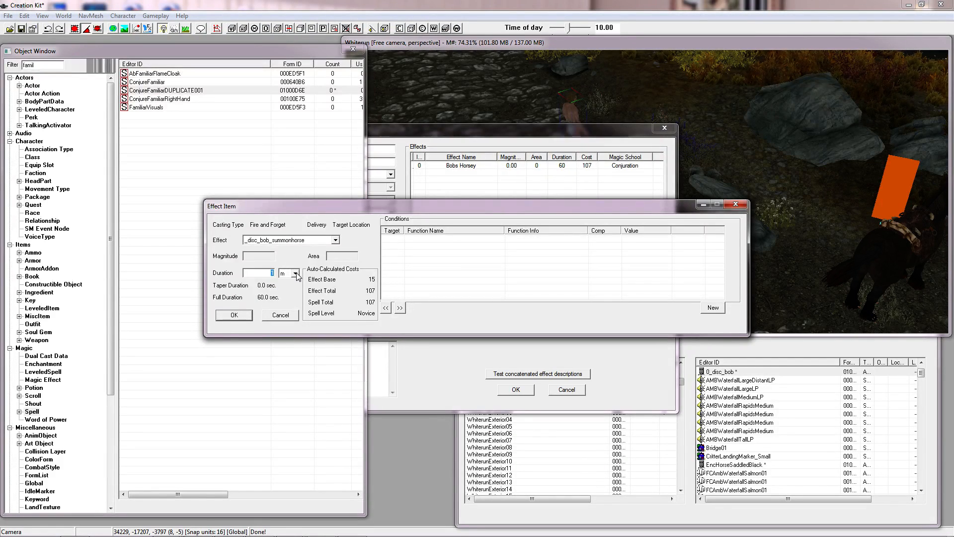
left_click(296, 272)
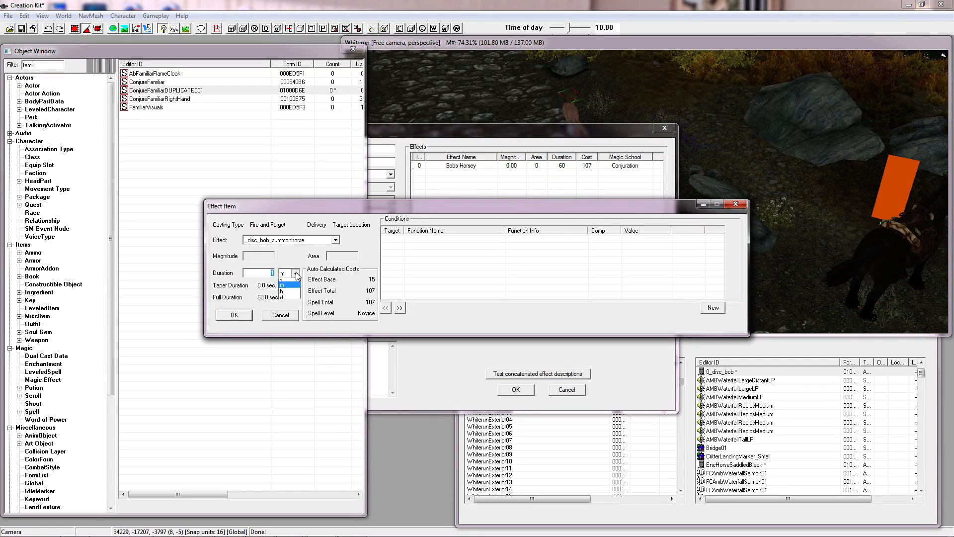
left_click(296, 273)
left_click_drag(269, 273, 283, 273)
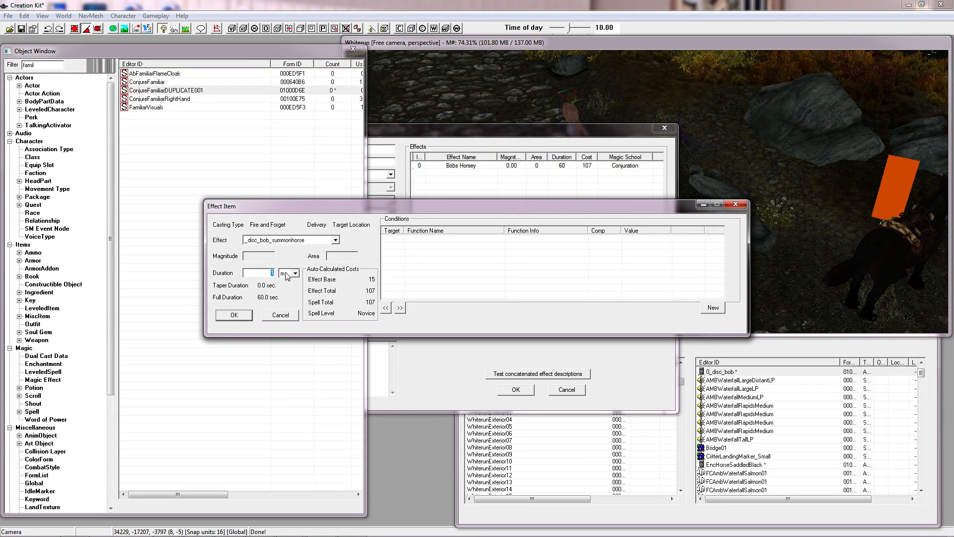
type("3")
left_click(234, 314)
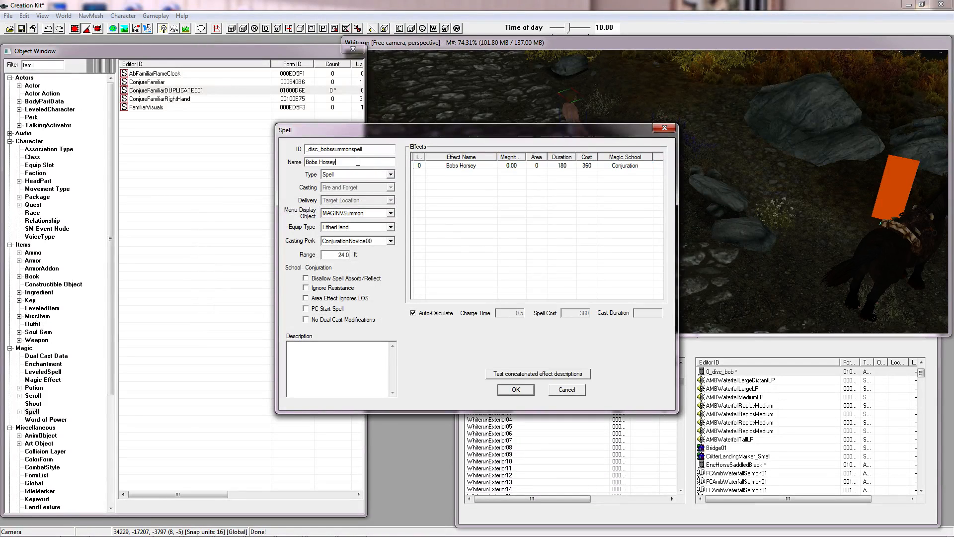
Save the spell under its changed ID without creating a new form
left_click(515, 390)
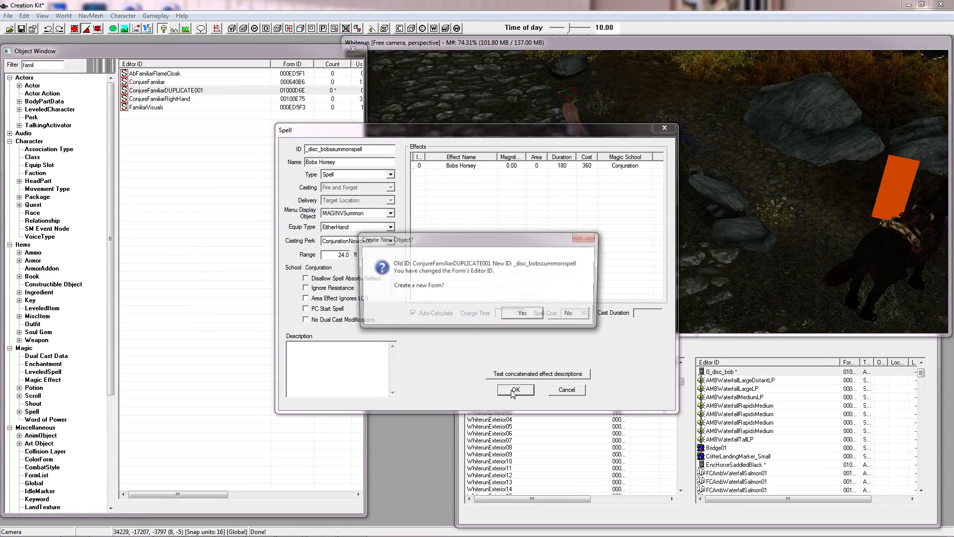
left_click(571, 315)
left_click(511, 308)
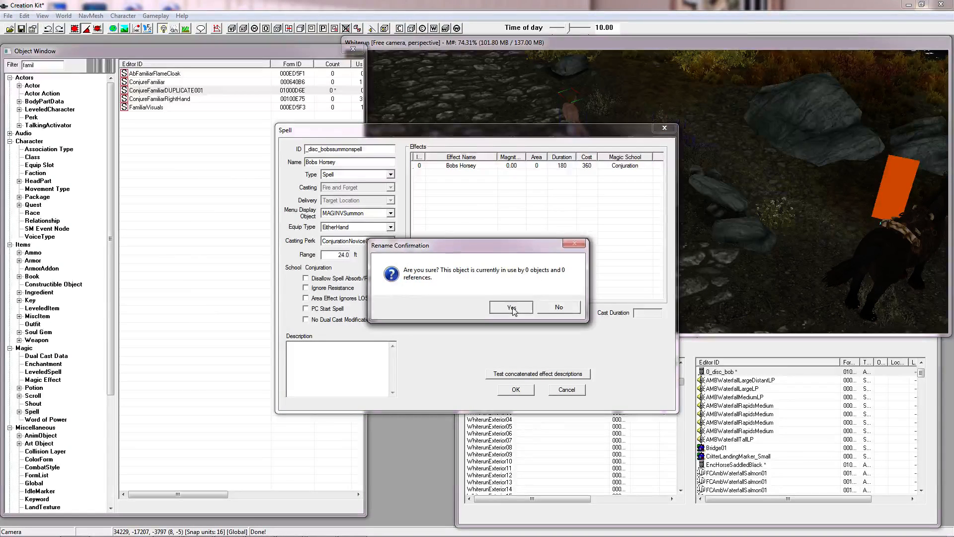
Filter the actors by "bob" and start a new AI package for 0_disc_bobs_horse based on the Follow template
left_click(33, 85)
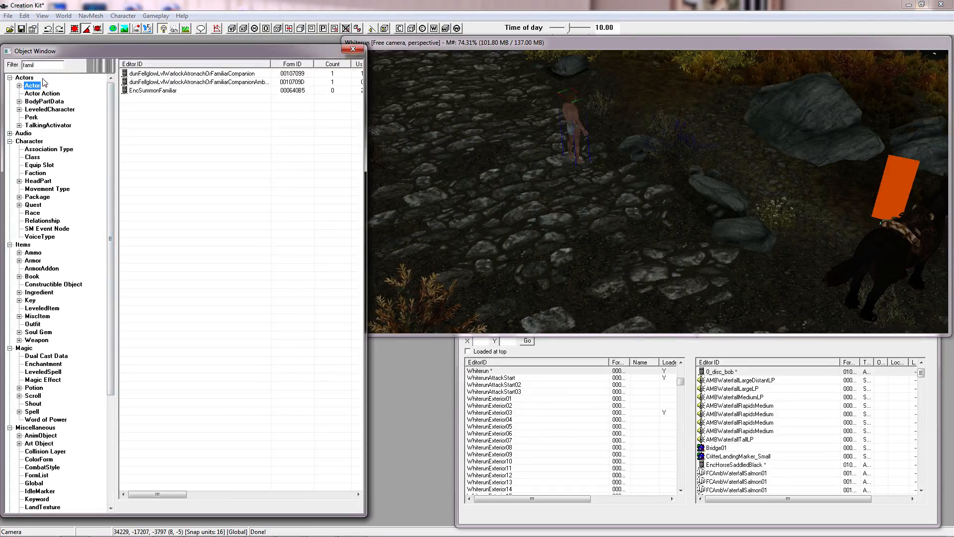
type("bob")
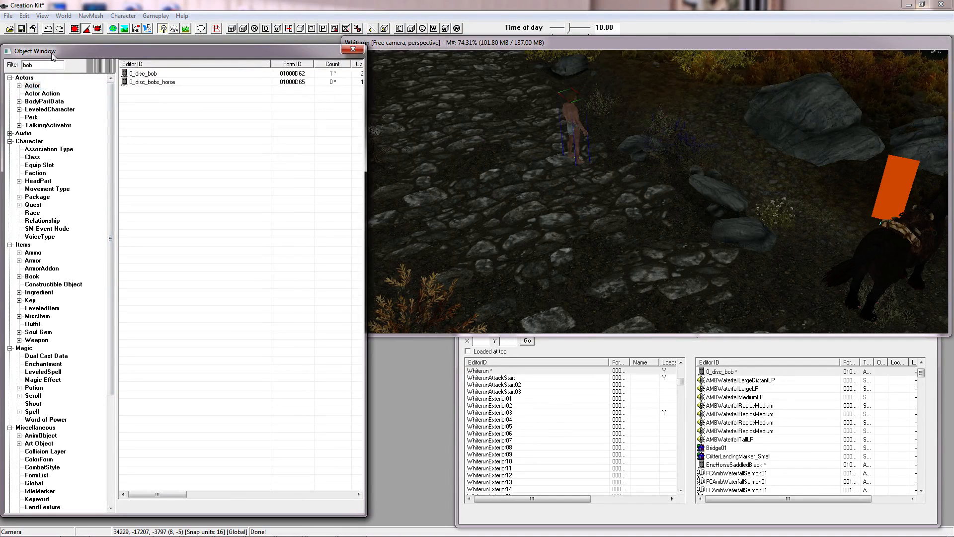
left_click(177, 84)
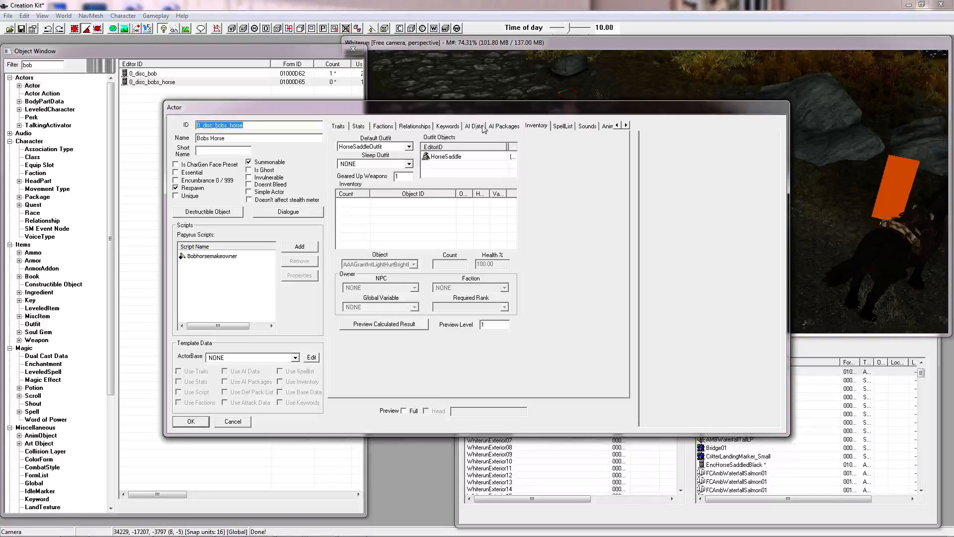
left_click(501, 128)
right_click(375, 178)
left_click(390, 183)
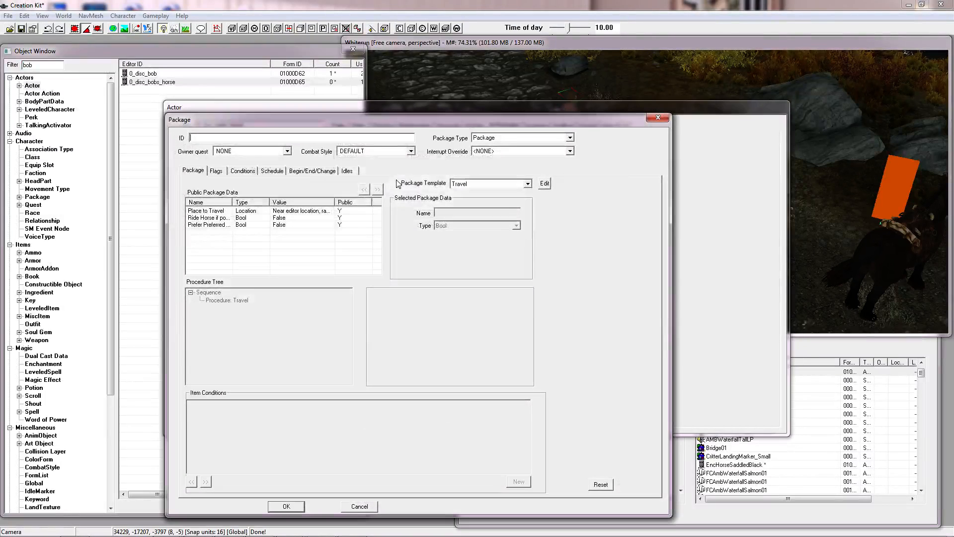
left_click(474, 184)
key("f")
left_click(459, 205)
Set the package's target to follow to the specific reference 0_disc_bob placed in the Whiterun cell
left_click(305, 214)
left_click(426, 242)
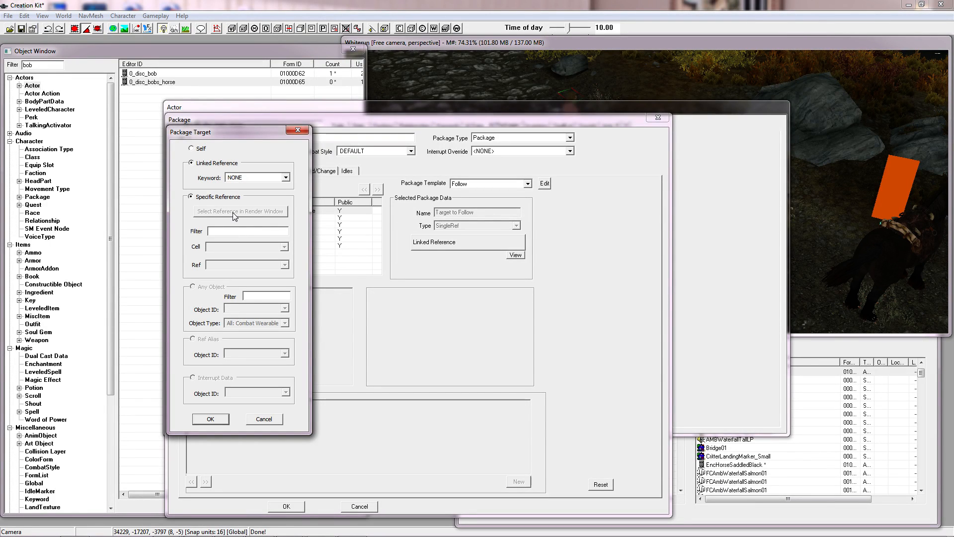
left_click(232, 213)
double_click(578, 140)
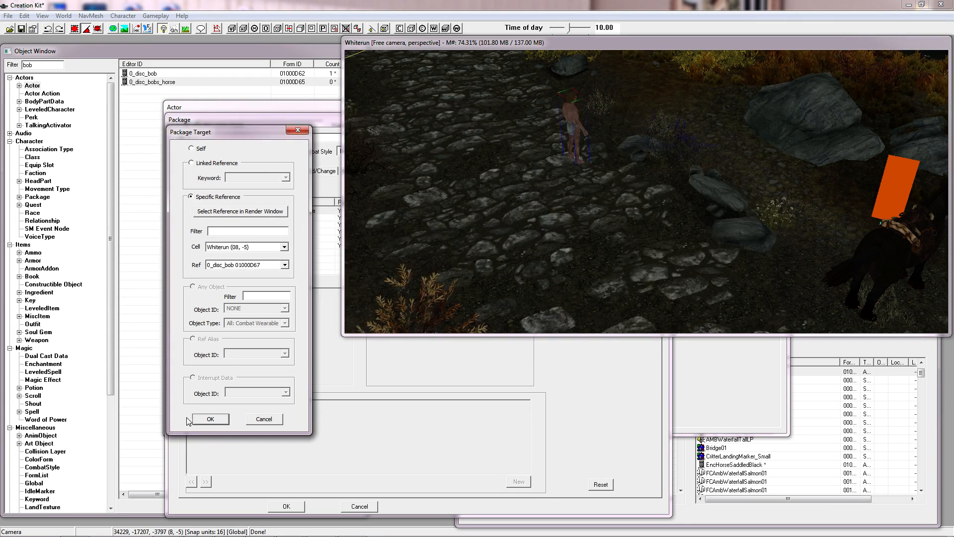
left_click(211, 419)
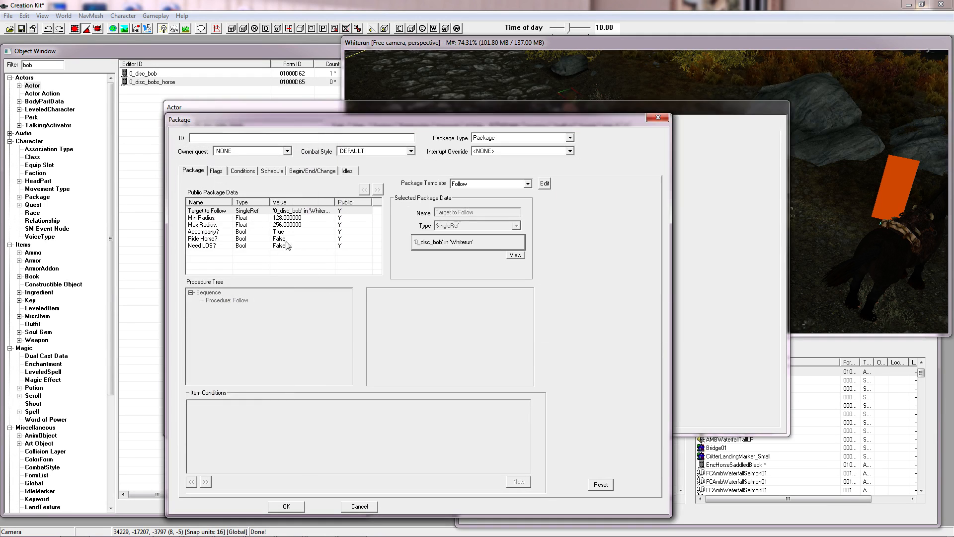
Change the minimum and maximum radius of the horse's follow package
left_click(278, 218)
left_click(435, 242)
key("BackSpace")
type("3")
left_click(279, 225)
left_click(438, 242)
key("BackSpace")
type("6")
left_click(274, 224)
Check the follow package's flags and save both the package and the horse actor
left_click(217, 170)
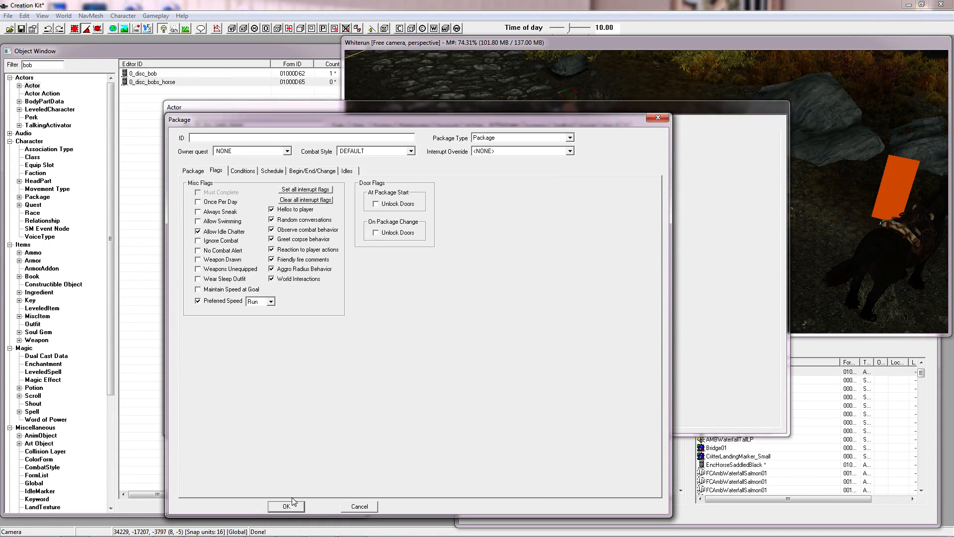
left_click(287, 506)
left_click(195, 420)
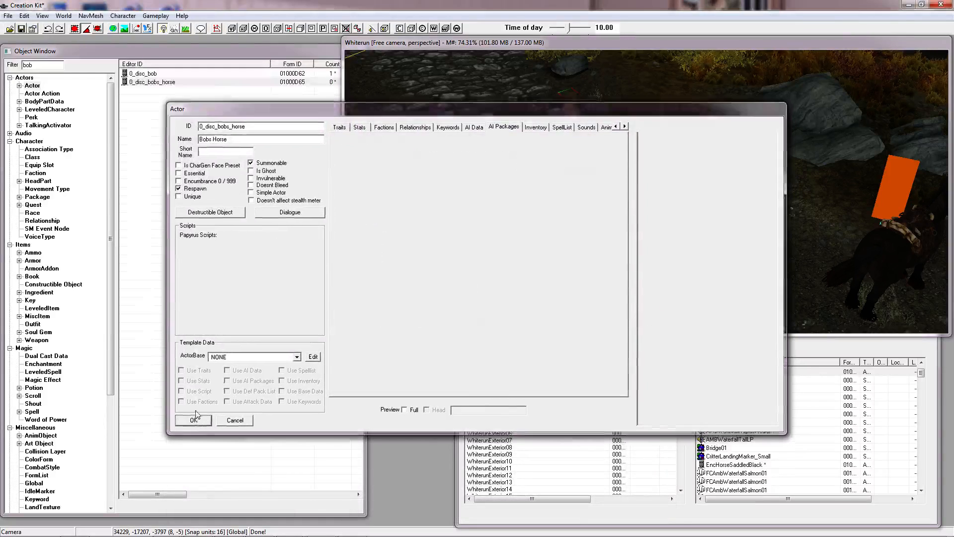
Open the FOllowplayerstage20 AI package of the actor 0_disc_bob and show its package data
left_click(152, 74)
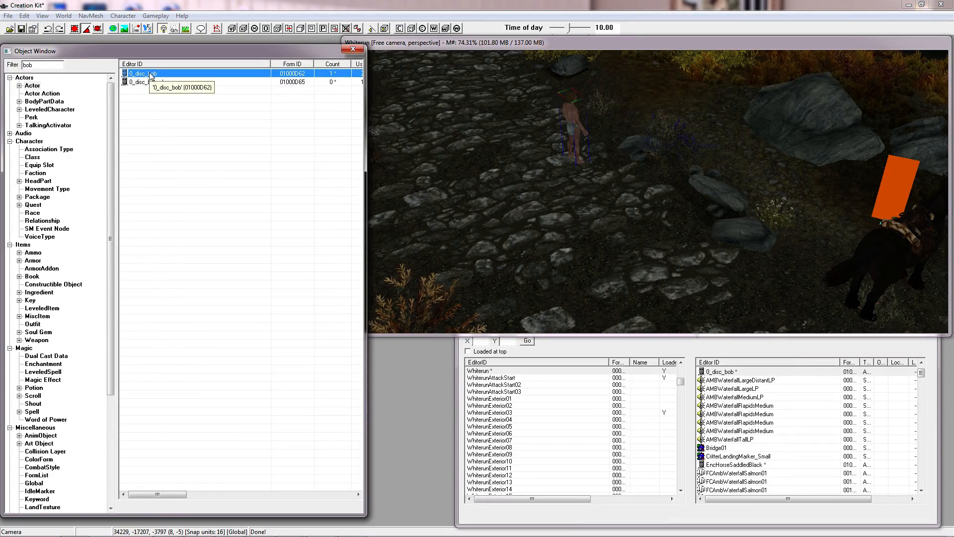
double_click(150, 75)
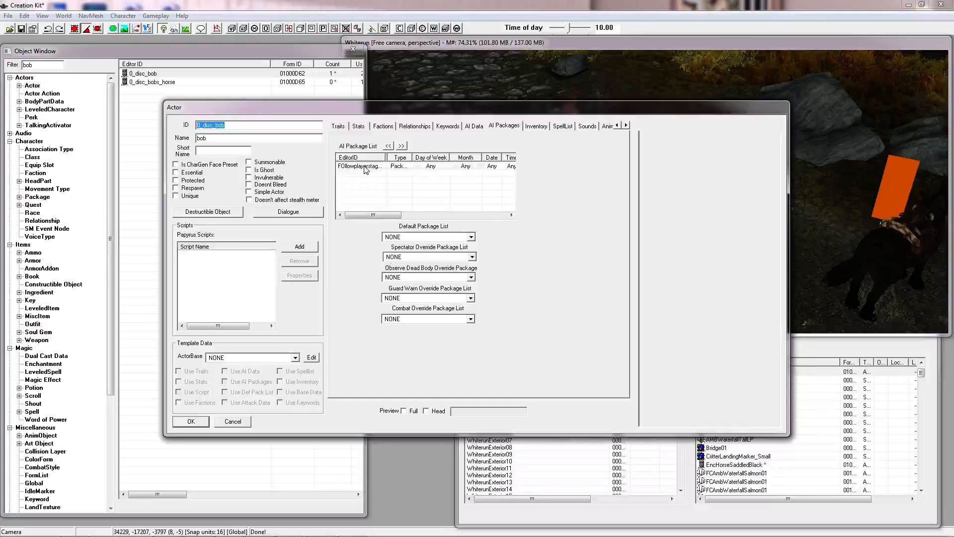
double_click(365, 169)
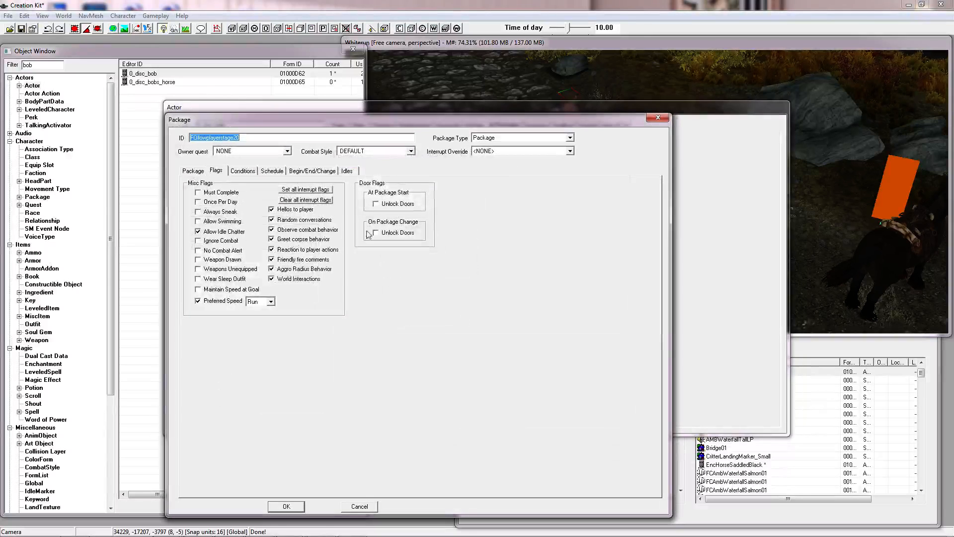
left_click(193, 171)
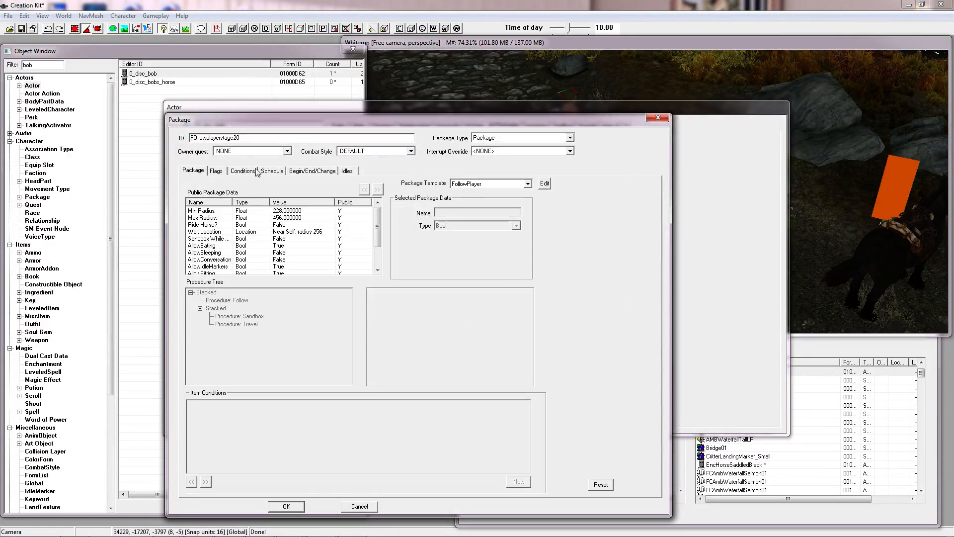
Add a GetStage condition for quest 0_disc_bob_follow equal to 20 on the subject, and save the package
left_click(243, 169)
right_click(231, 208)
left_click(253, 213)
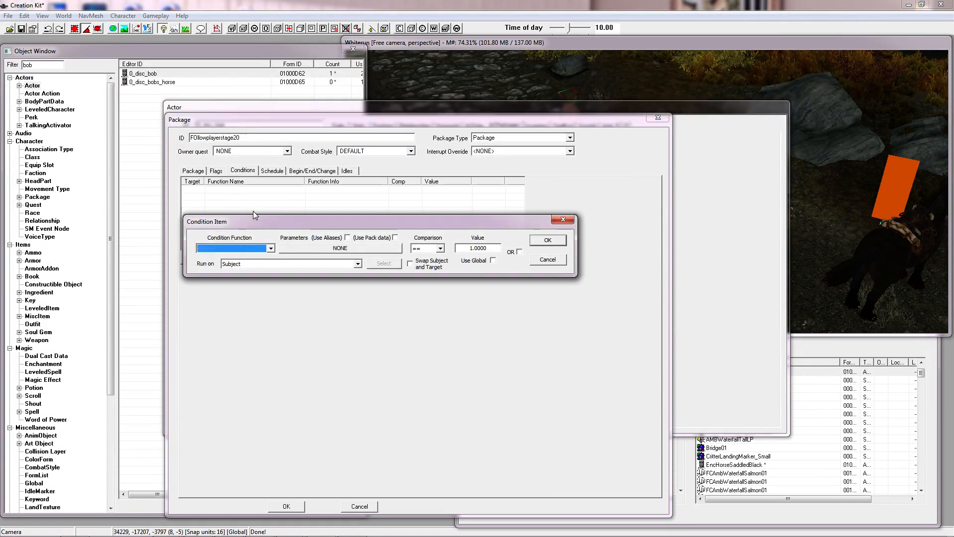
left_click(370, 248)
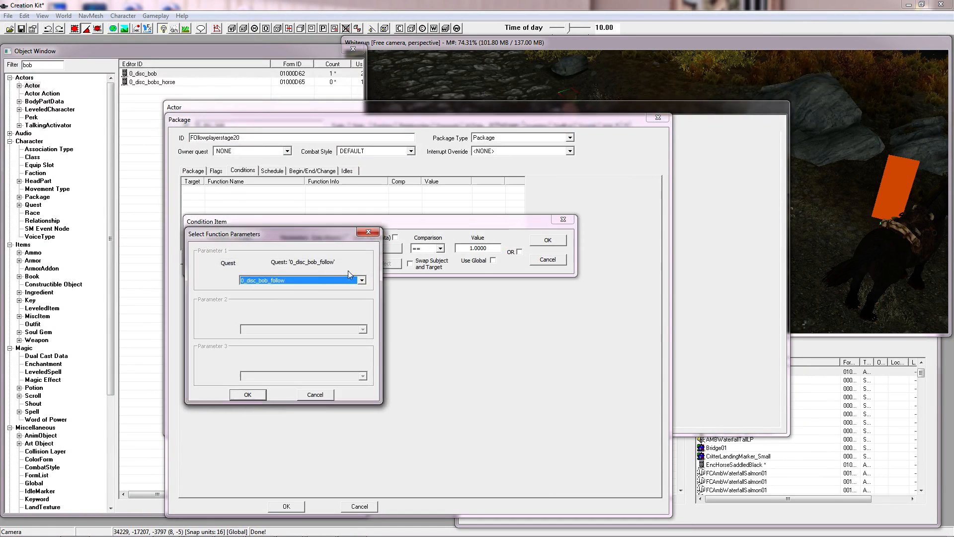
left_click(250, 393)
left_click(475, 245)
key("BackSpace")
type("20")
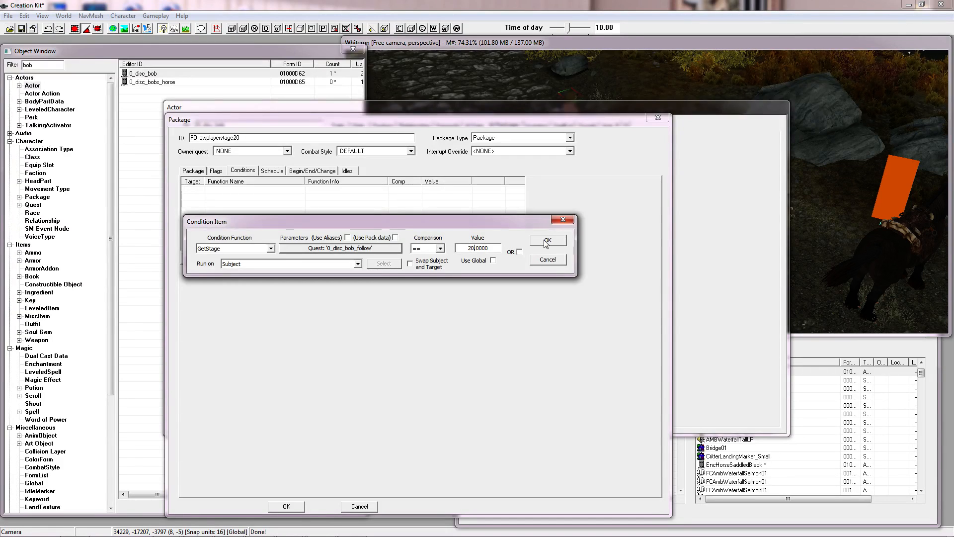
left_click(547, 242)
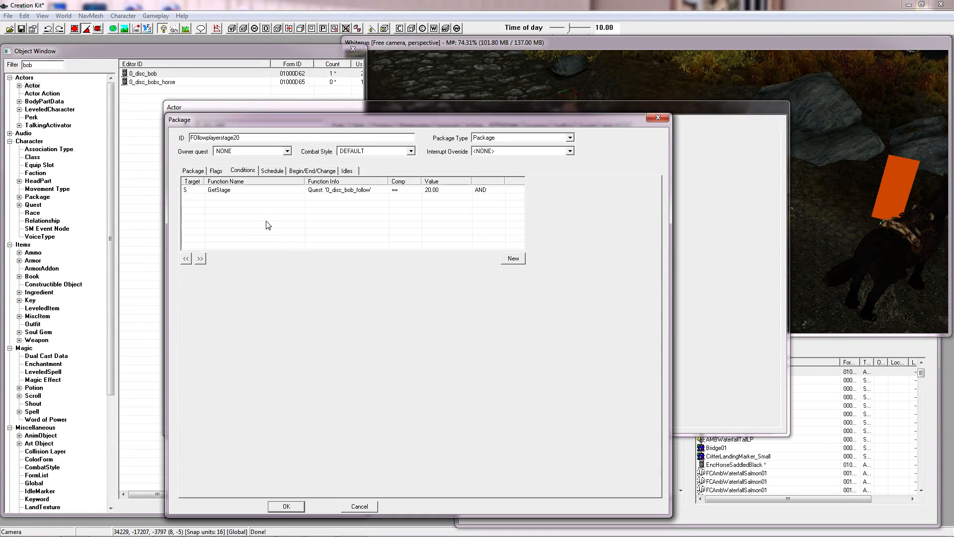
left_click(286, 506)
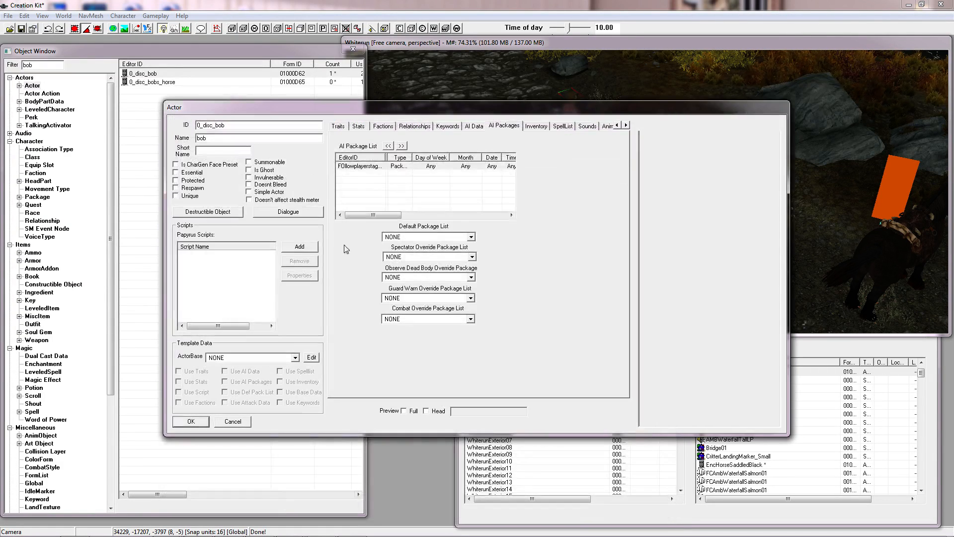
Duplicate the FOllowplayerstage20 entry in Bob's AI package list by copying and pasting the package stack
left_click(362, 184)
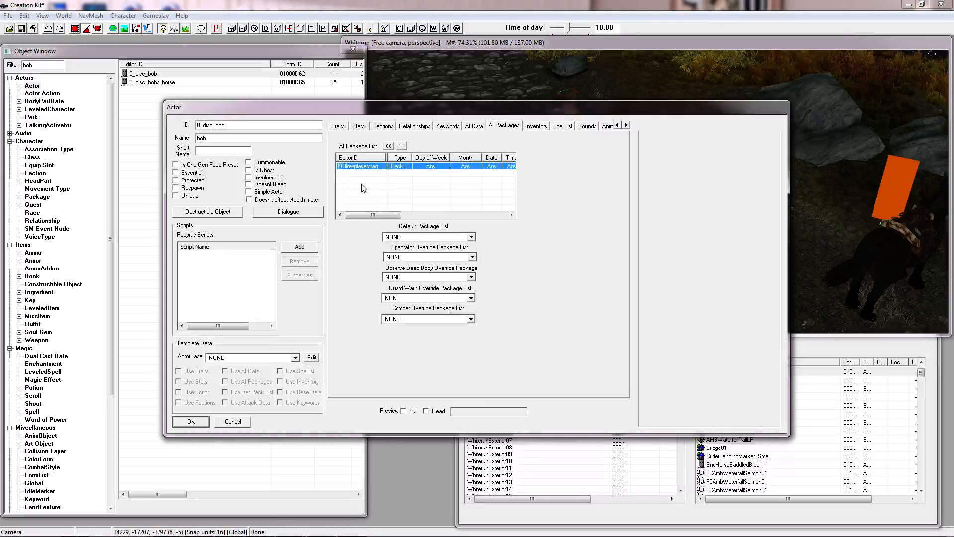
right_click(363, 179)
left_click(351, 178)
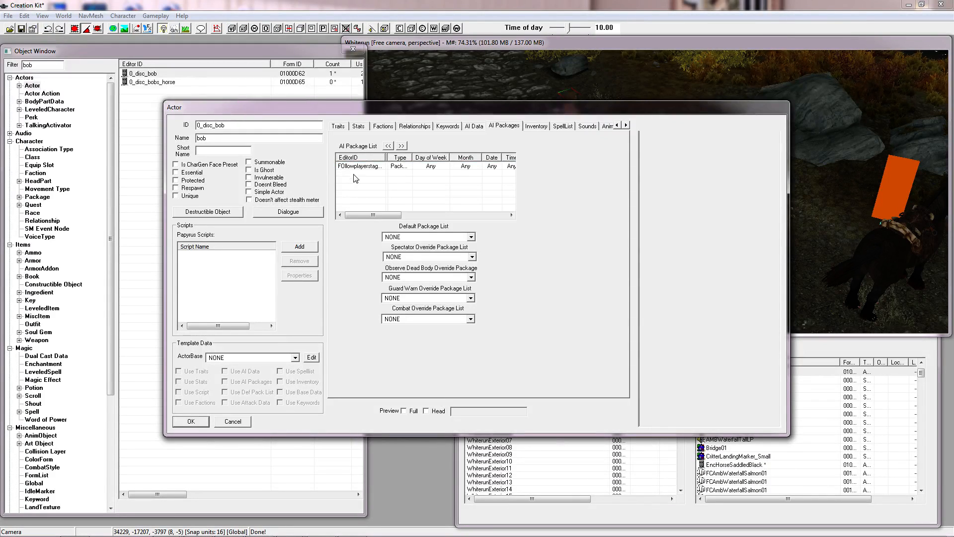
right_click(359, 165)
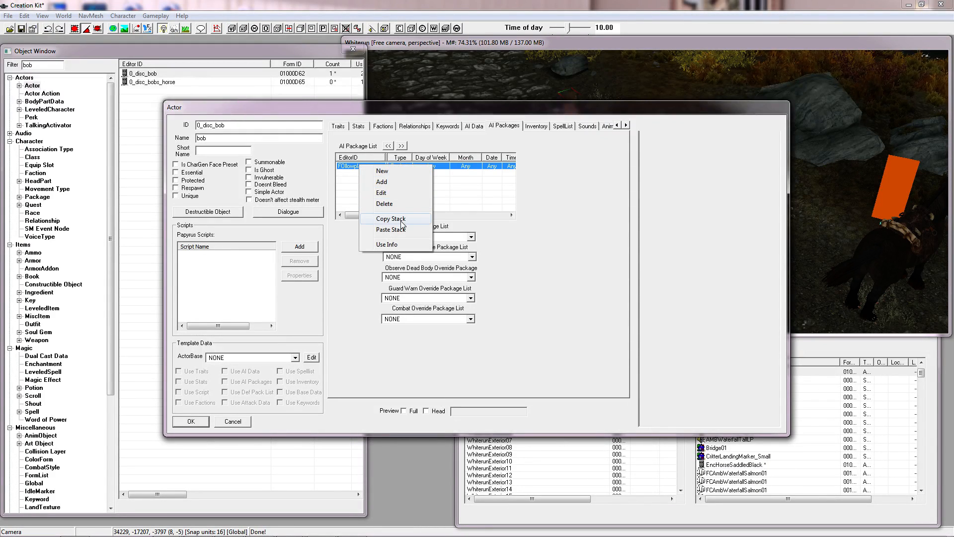
left_click(402, 220)
right_click(372, 183)
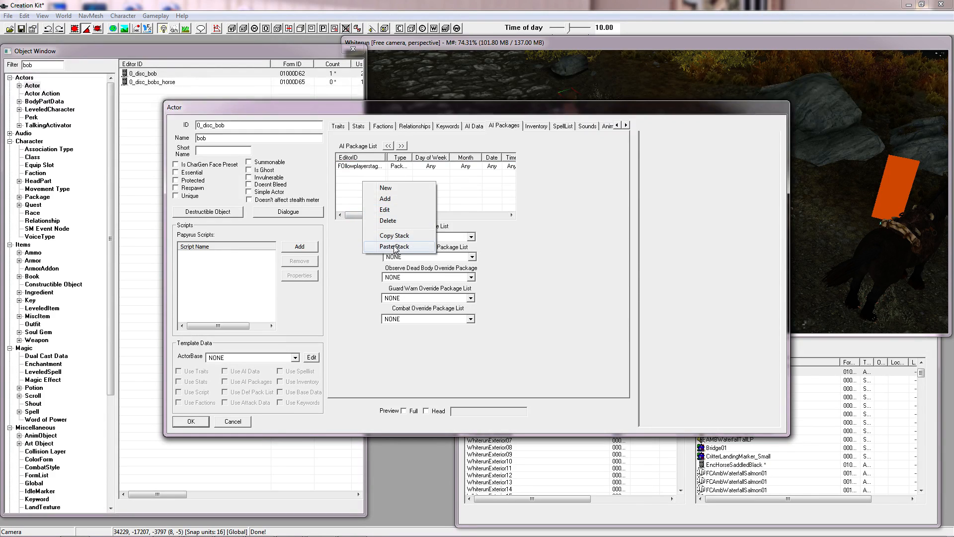
left_click(390, 247)
Widen the EditorID column, open the second package entry and change its ID to FOllowplayerstage20RIDE
left_click_drag(387, 158, 450, 158)
double_click(379, 172)
left_click(269, 138)
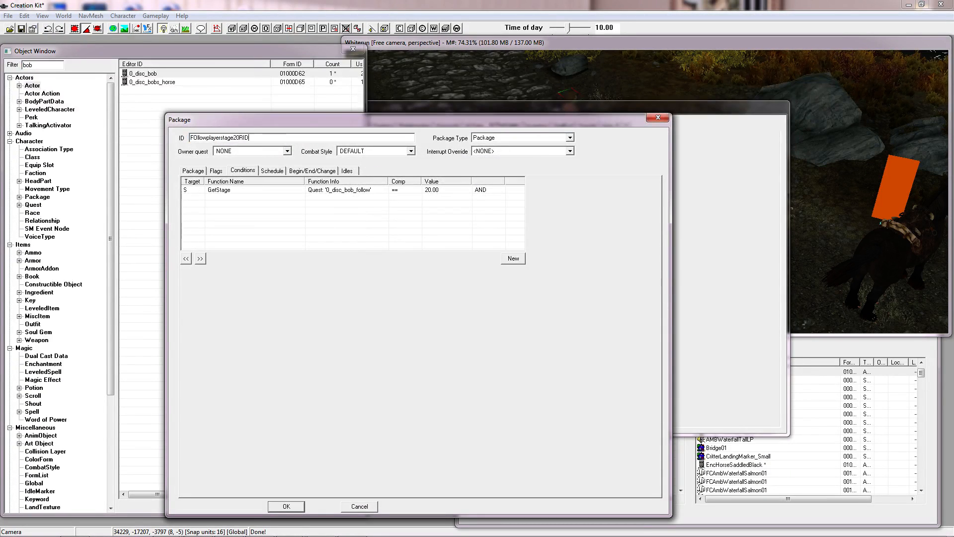
Add an IsRidingMount condition equal to 1 that runs on the Player to the FOllowplayerstage20RIDE package
right_click(232, 214)
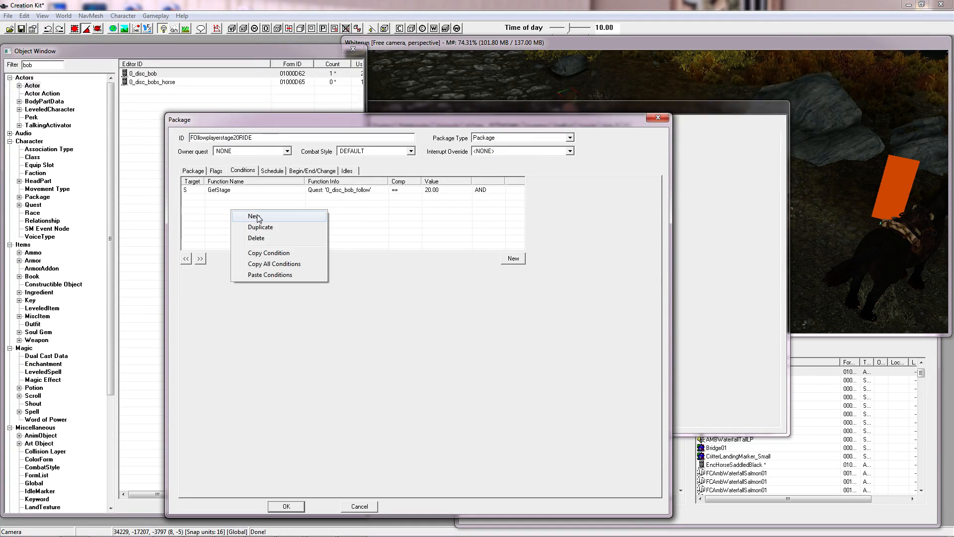
left_click(243, 218)
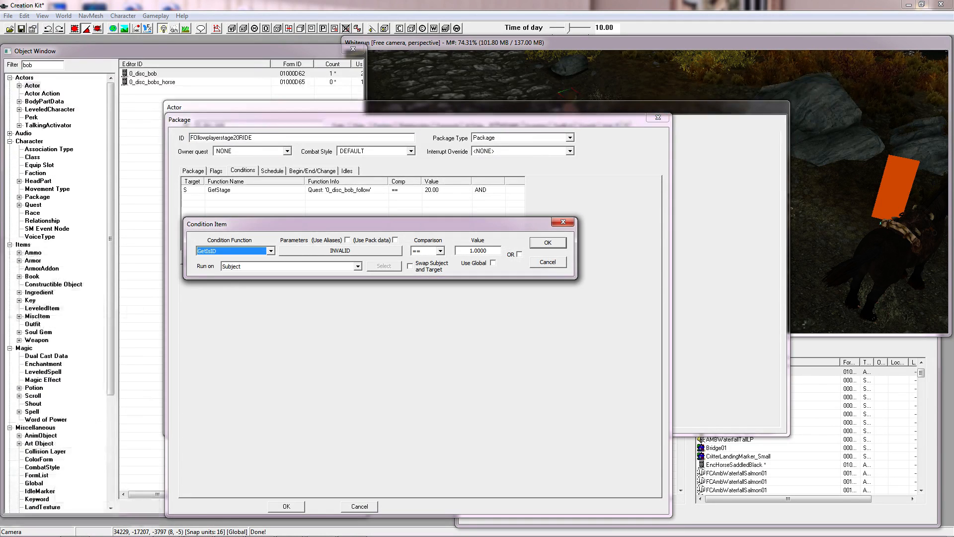
left_click(270, 249)
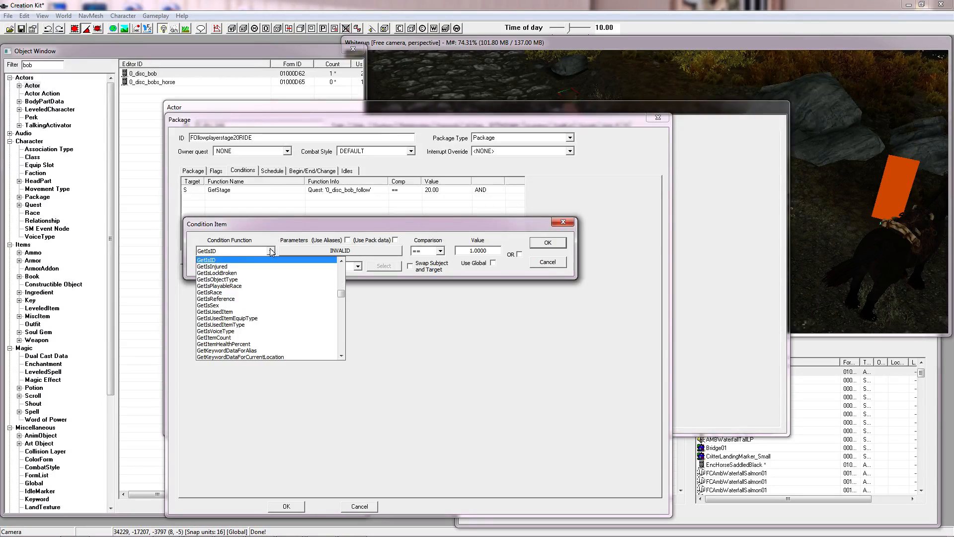
type("isri")
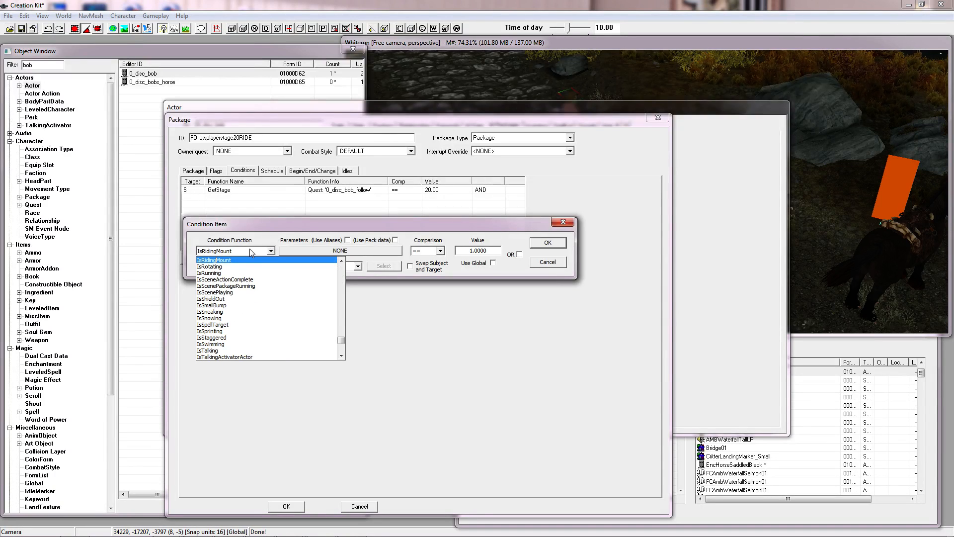
left_click(225, 260)
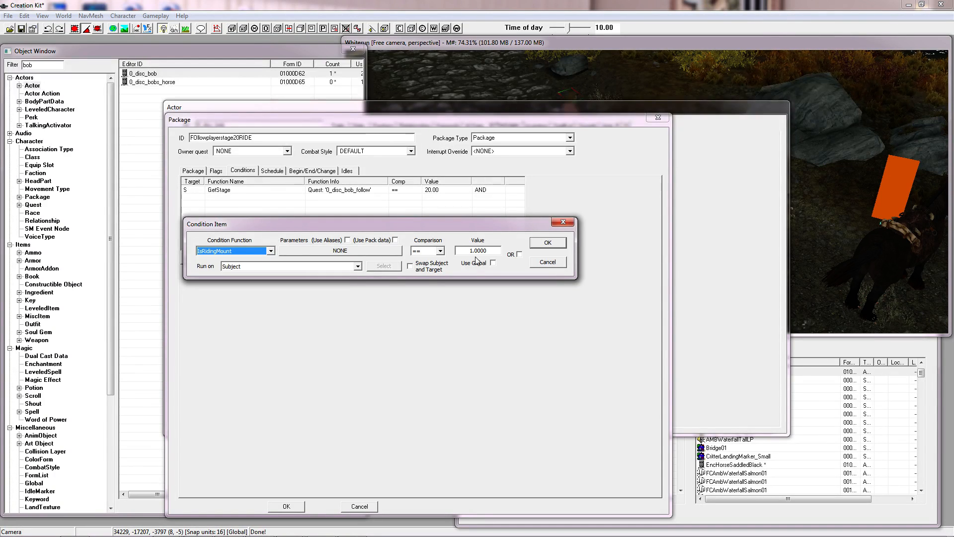
left_click(326, 268)
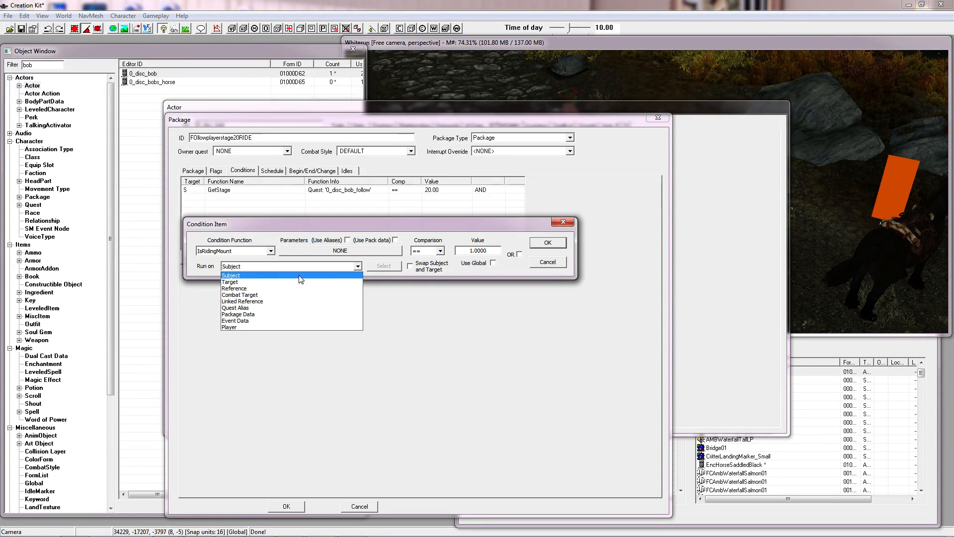
left_click(298, 327)
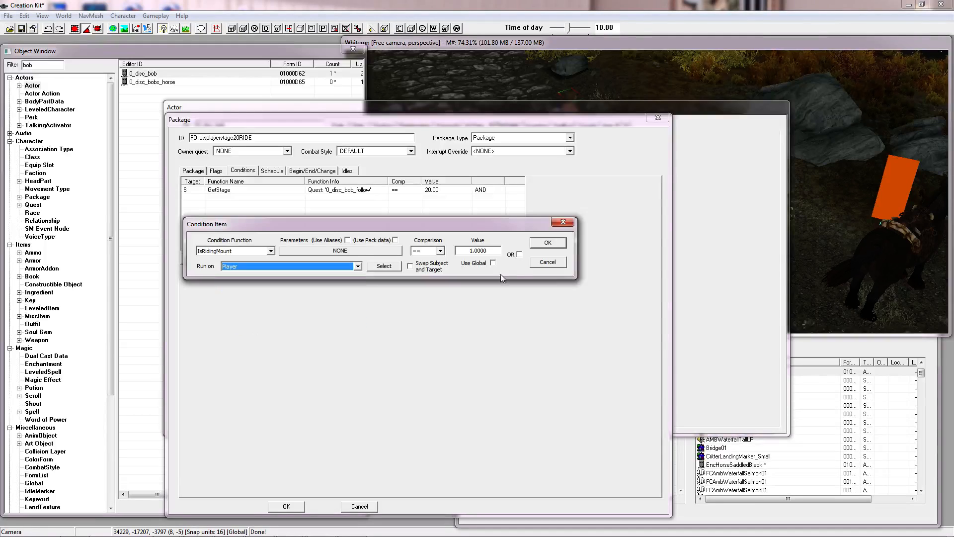
left_click(548, 243)
left_click(349, 197)
left_click(259, 191)
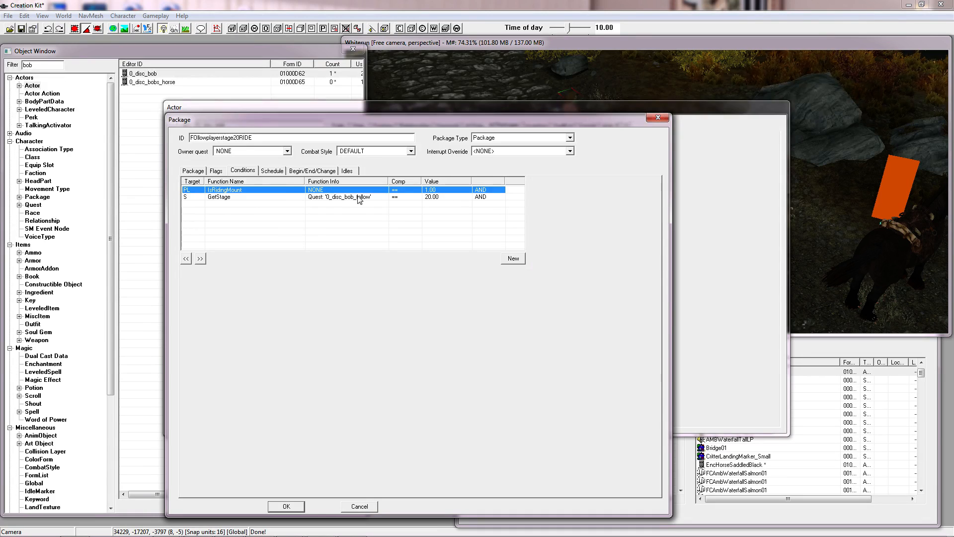
Set the Ride Horse? value to True in FOllowplayerstage20RIDE and save the package as a new form
left_click(216, 171)
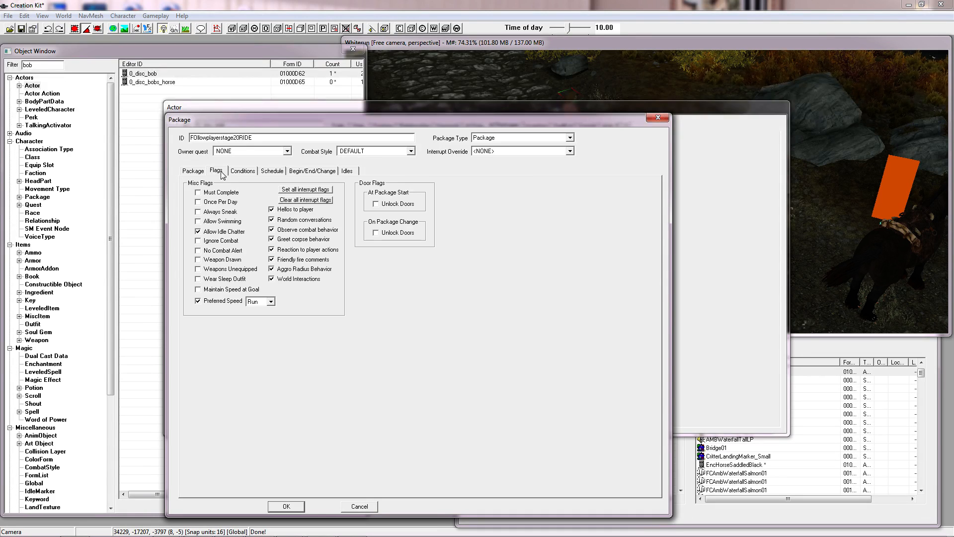
left_click(195, 171)
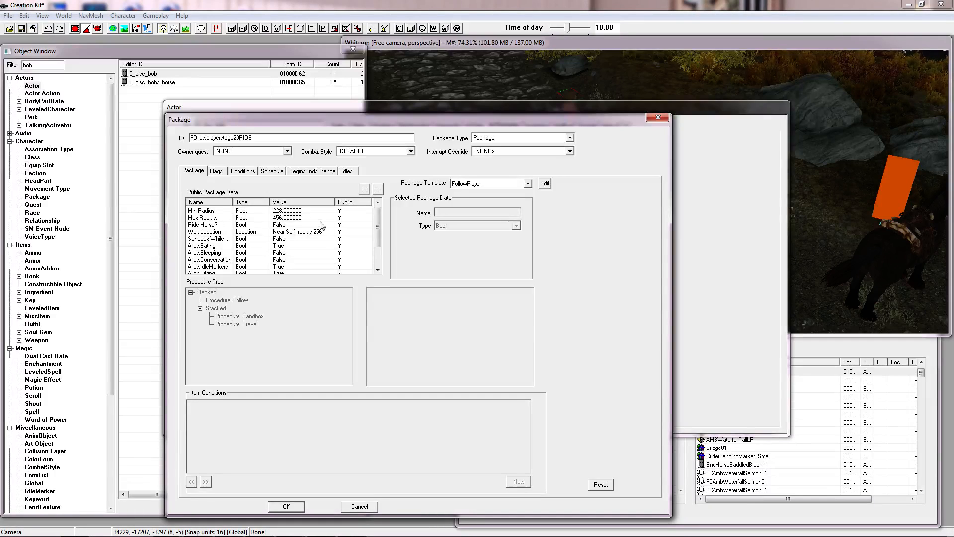
left_click(288, 225)
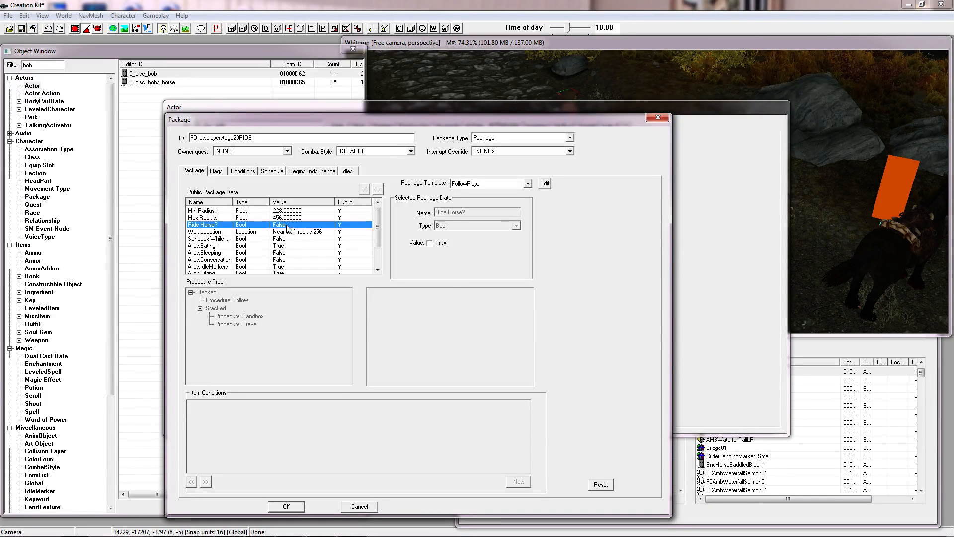
left_click(437, 244)
left_click(216, 171)
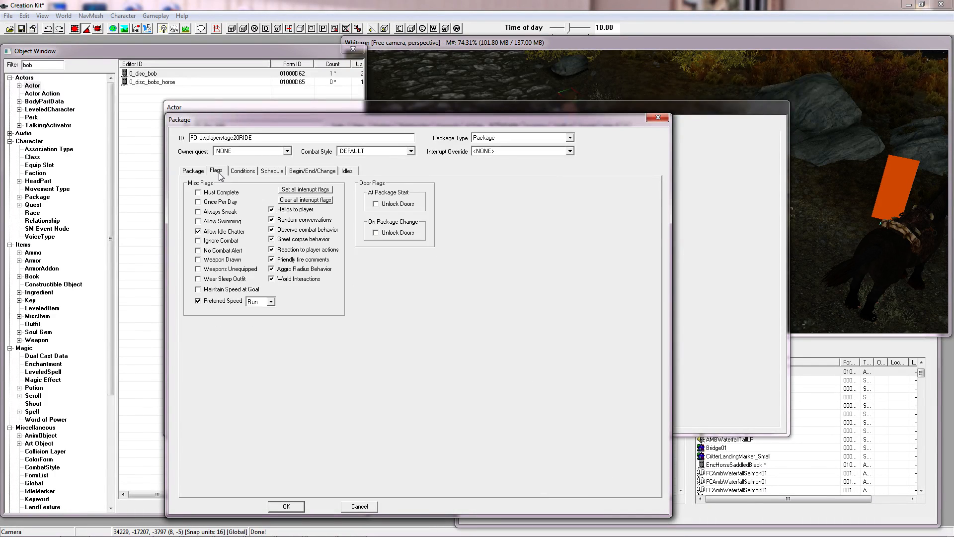
left_click(294, 510)
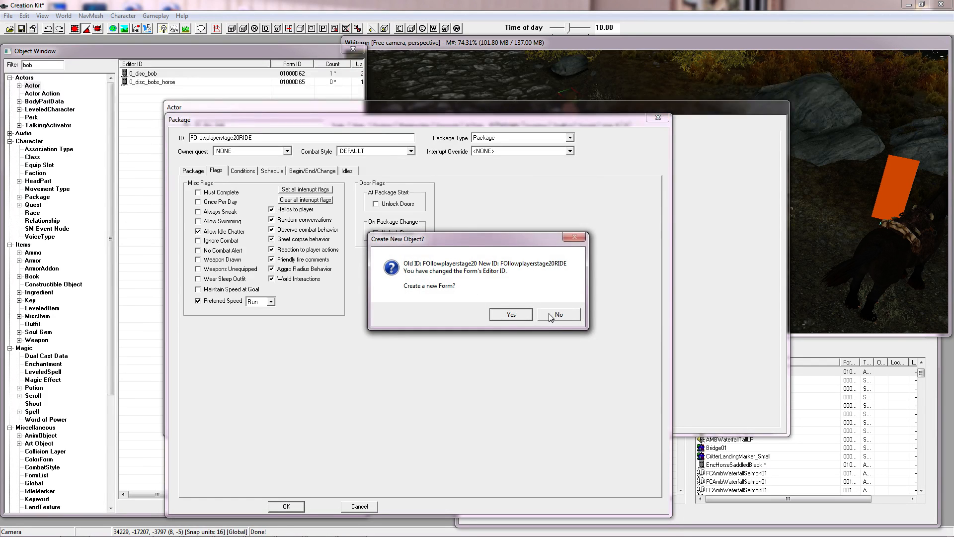
left_click(510, 315)
Review the entries in Bob's AI package list and save the actor
left_click(385, 173)
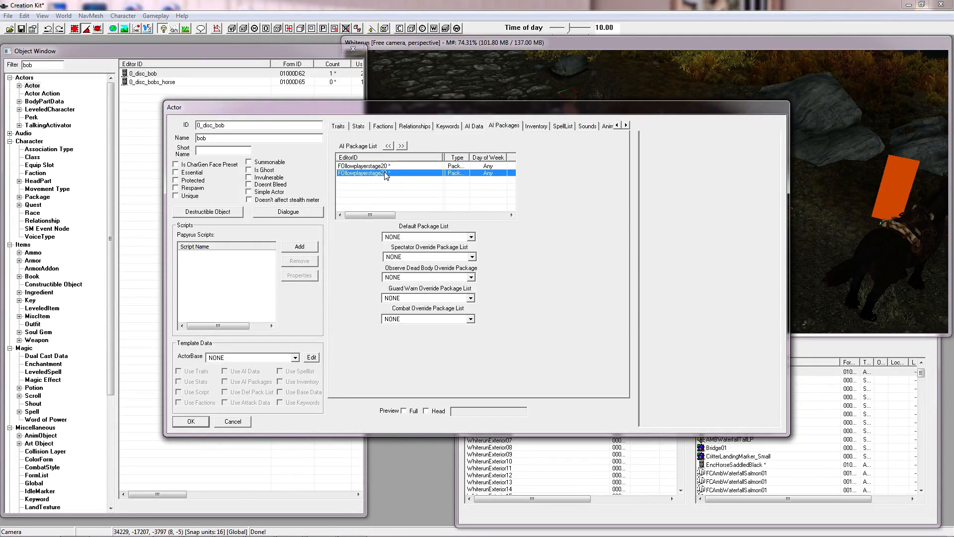
left_click(381, 127)
left_click(337, 125)
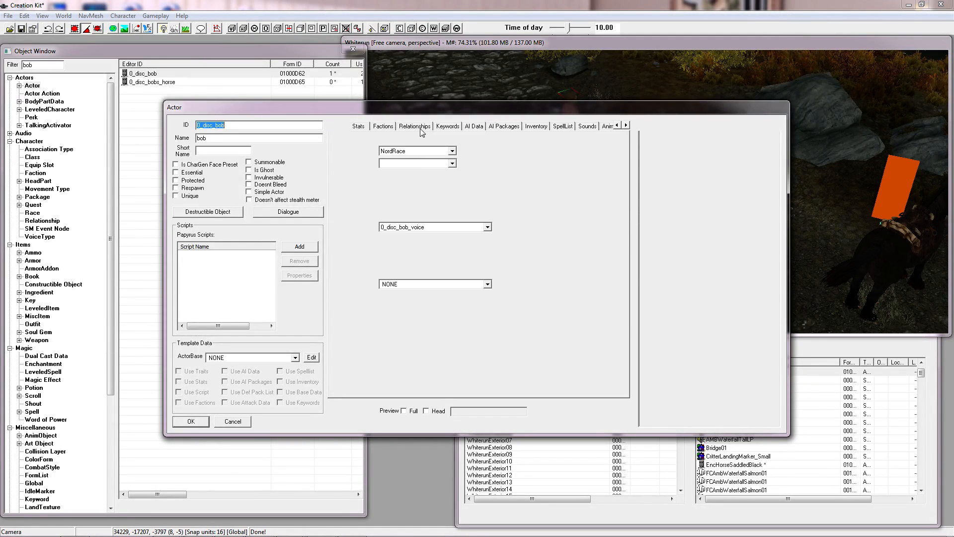
left_click(501, 126)
left_click(404, 169)
left_click_drag(387, 157, 441, 157)
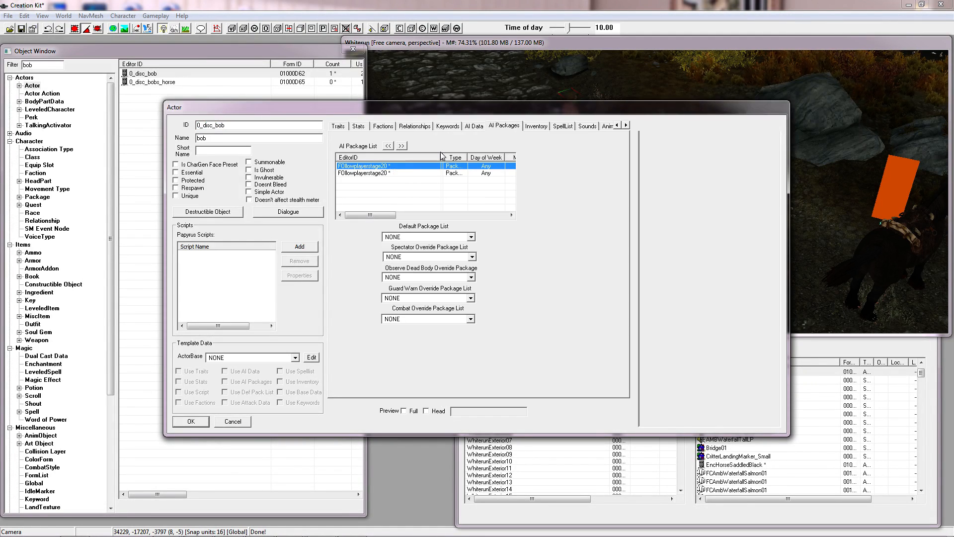
left_click(176, 426)
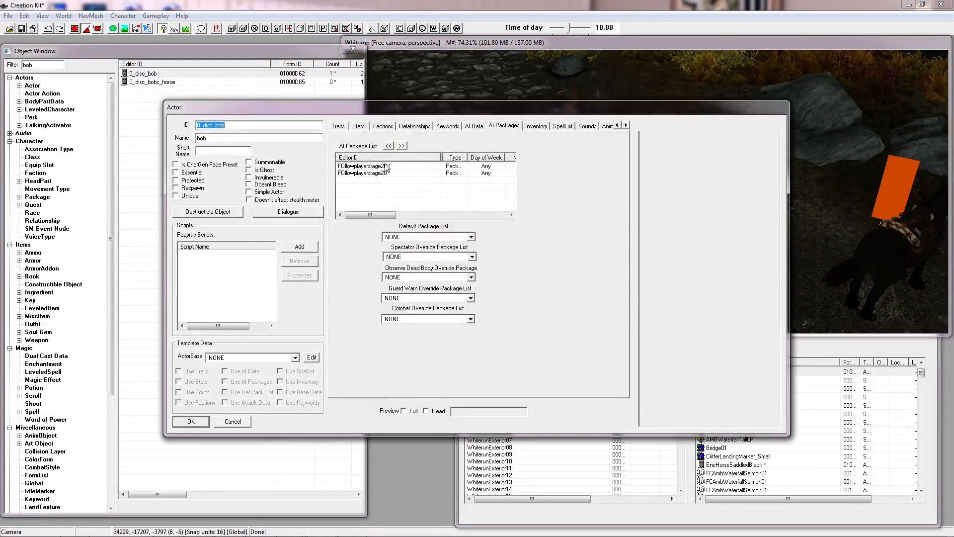
Check the IDs and conditions of both entries in Bob's AI package list
double_click(383, 165)
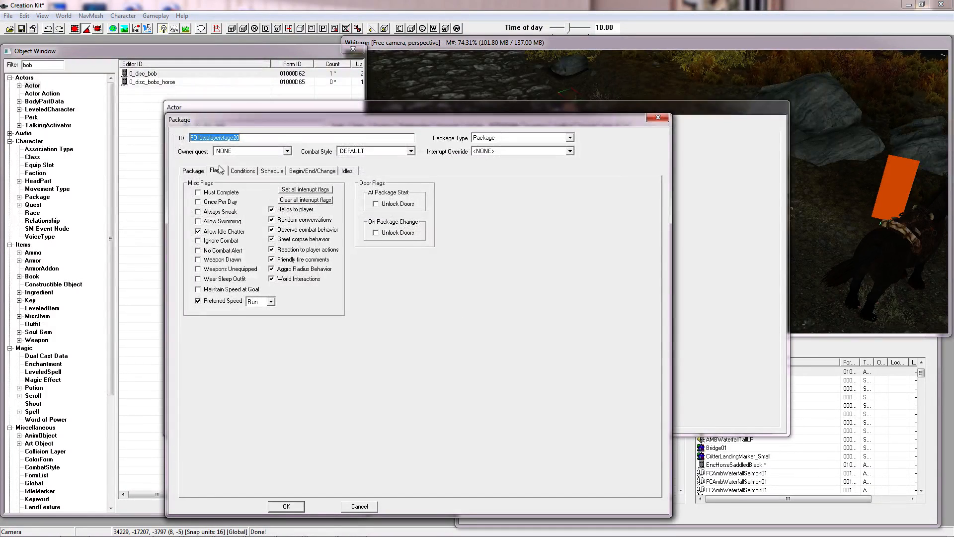
left_click(243, 171)
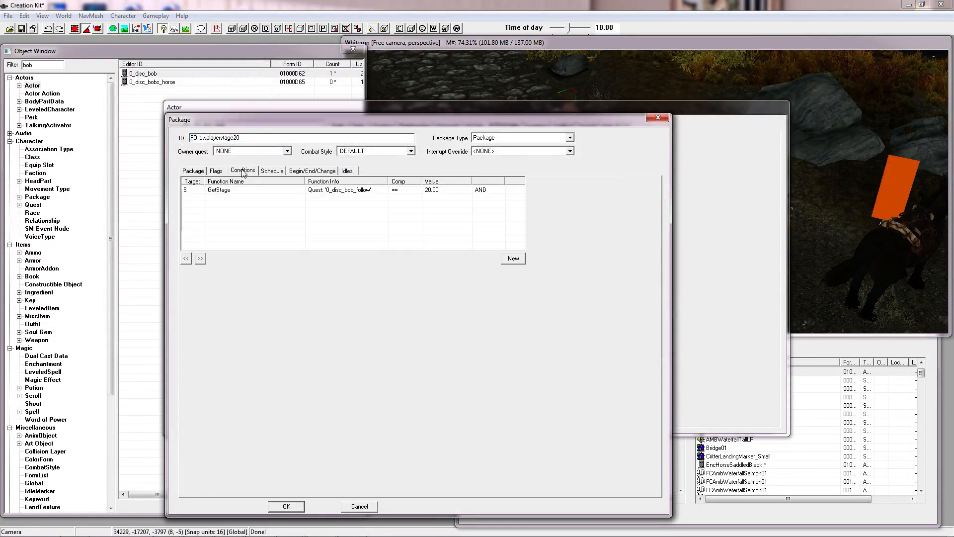
left_click(296, 505)
double_click(363, 172)
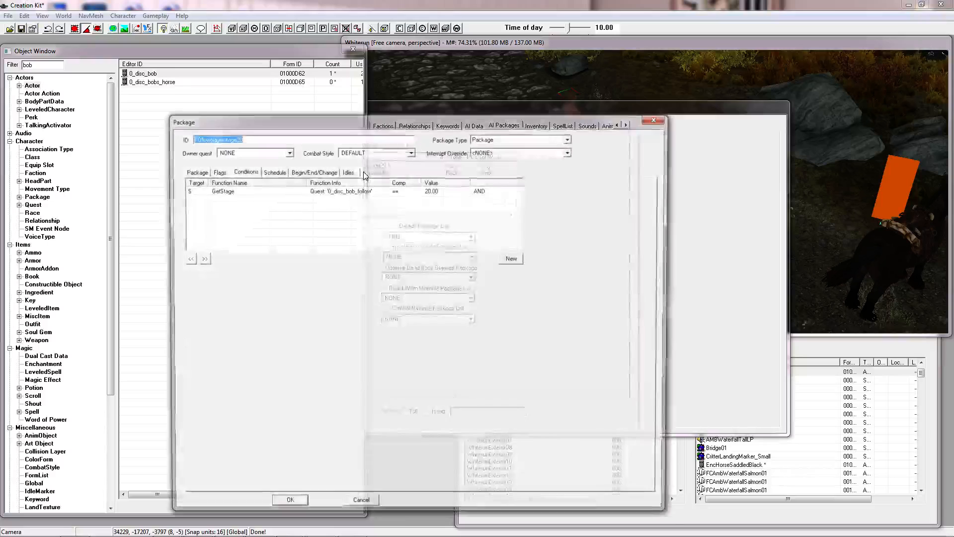
left_click(363, 499)
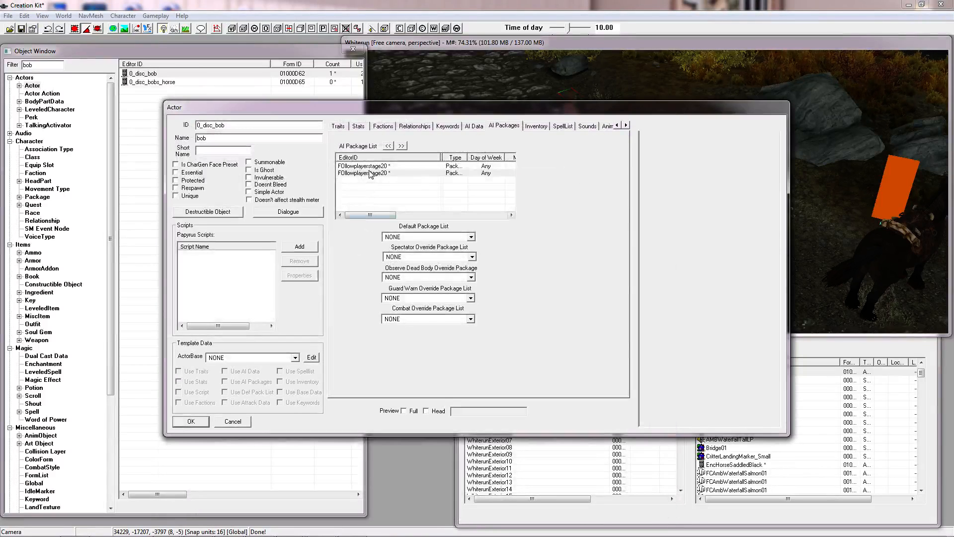
Delete the second FOllowplayerstage20 entry from Bob's AI package list and start a new package
right_click(369, 174)
left_click(405, 213)
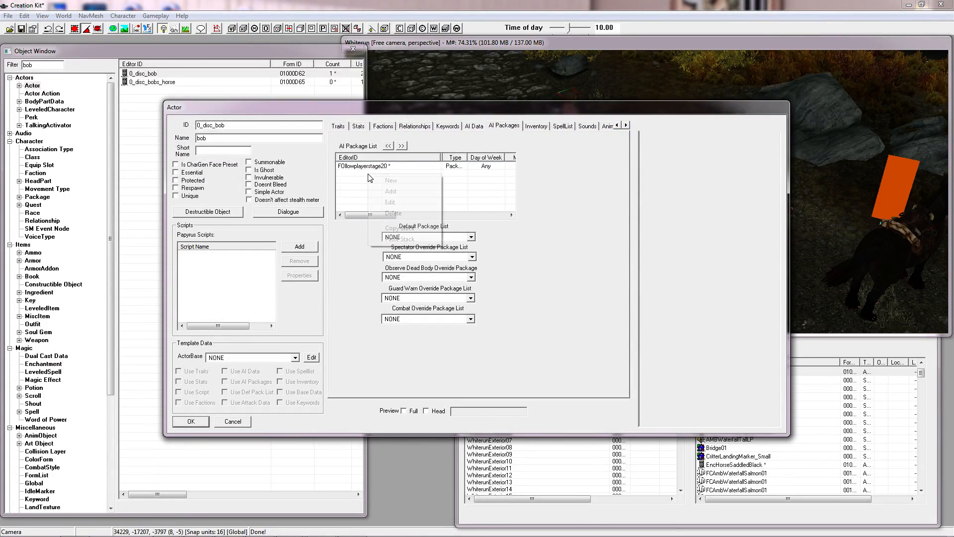
double_click(369, 177)
left_click(219, 172)
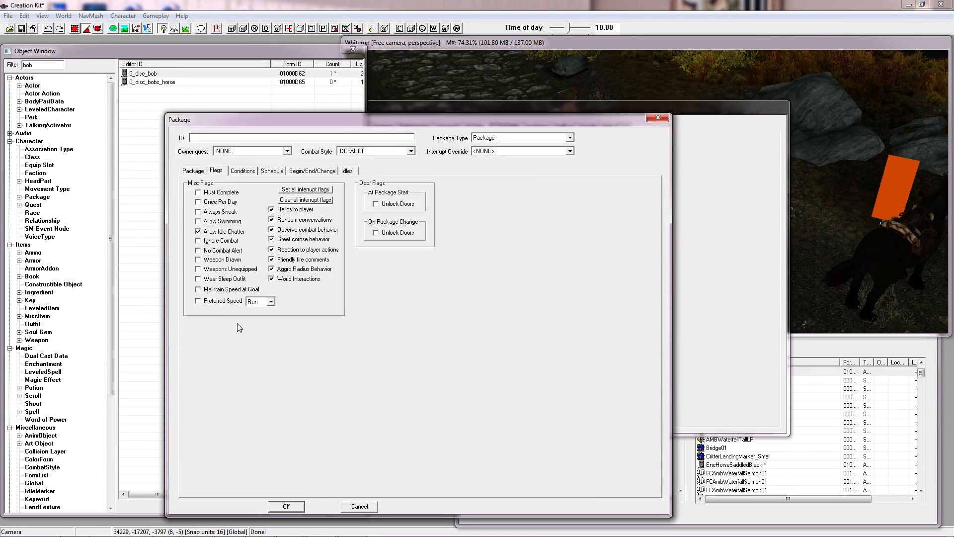
Base the new package on the FollowPlayer template and set its Ride Horse? value to True
left_click(194, 171)
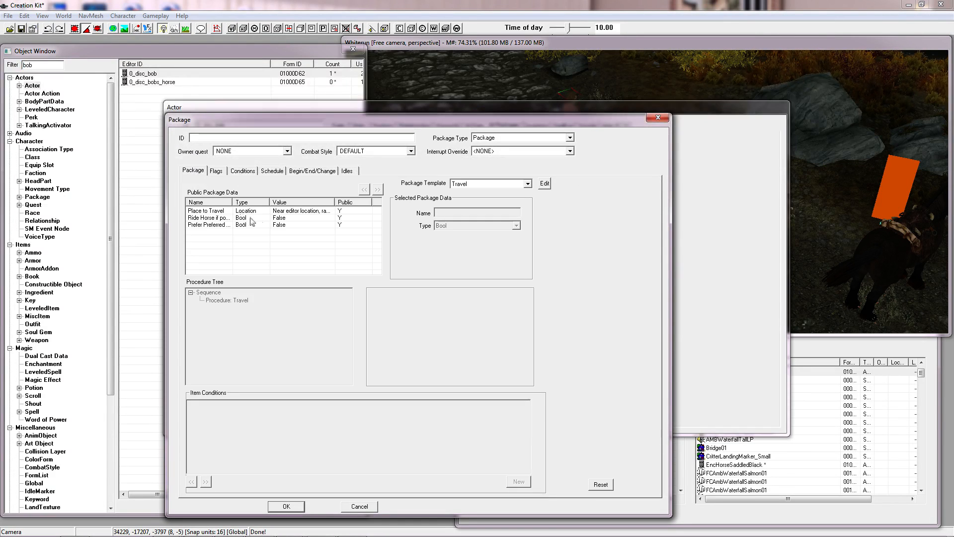
left_click(470, 184)
key("f")
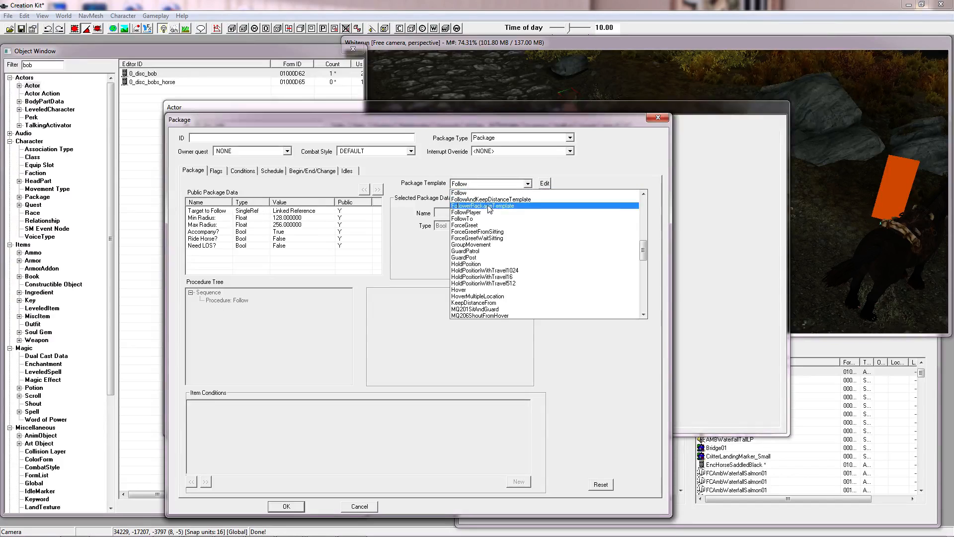
left_click(485, 212)
left_click(289, 212)
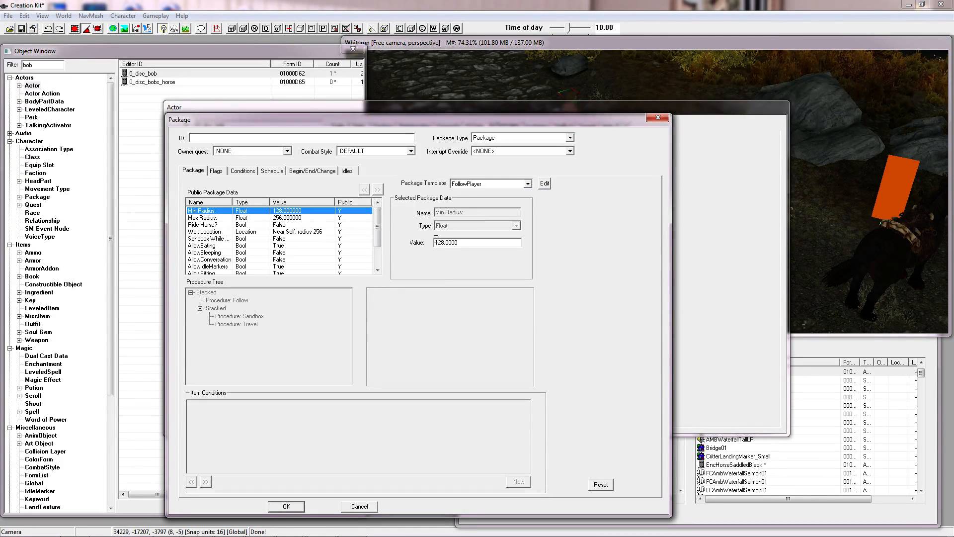
left_click(287, 225)
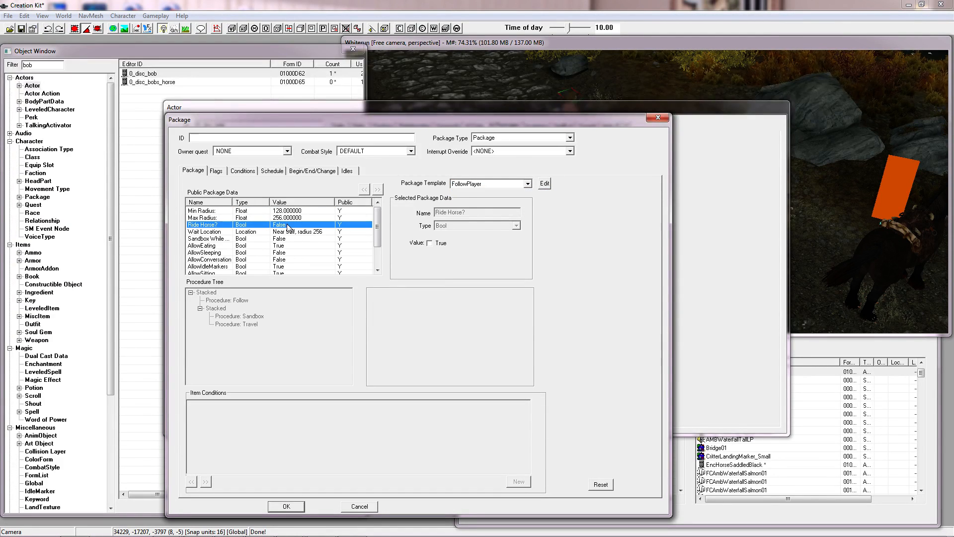
left_click(429, 243)
Add a GetStage condition to the new package for quest 0_disc_bob_follow equal to 20
left_click(242, 170)
right_click(264, 200)
left_click(266, 205)
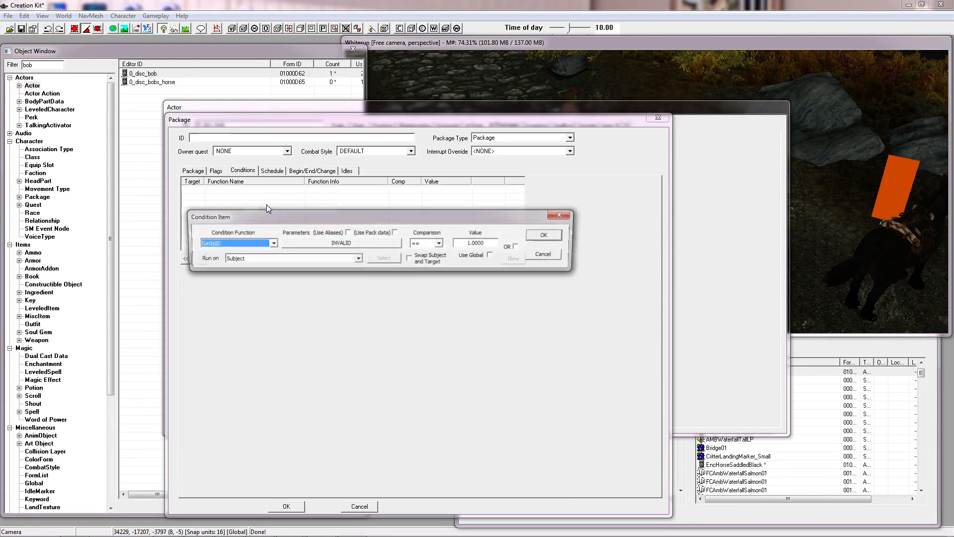
left_click(323, 244)
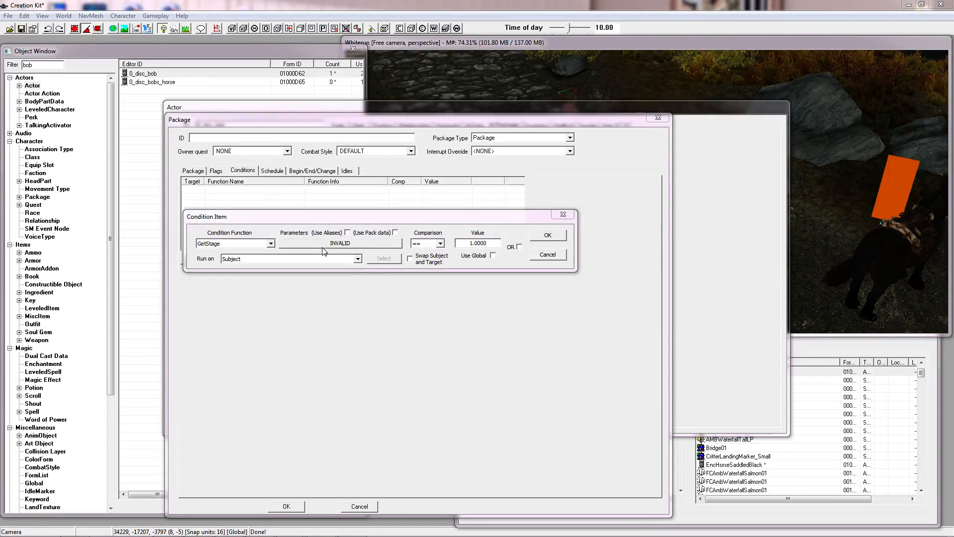
left_click(258, 390)
left_click(473, 246)
key("BackSpace")
type("2")
Add an IsRidingMount condition equal to 1 that runs on the Player to the new package
right_click(285, 217)
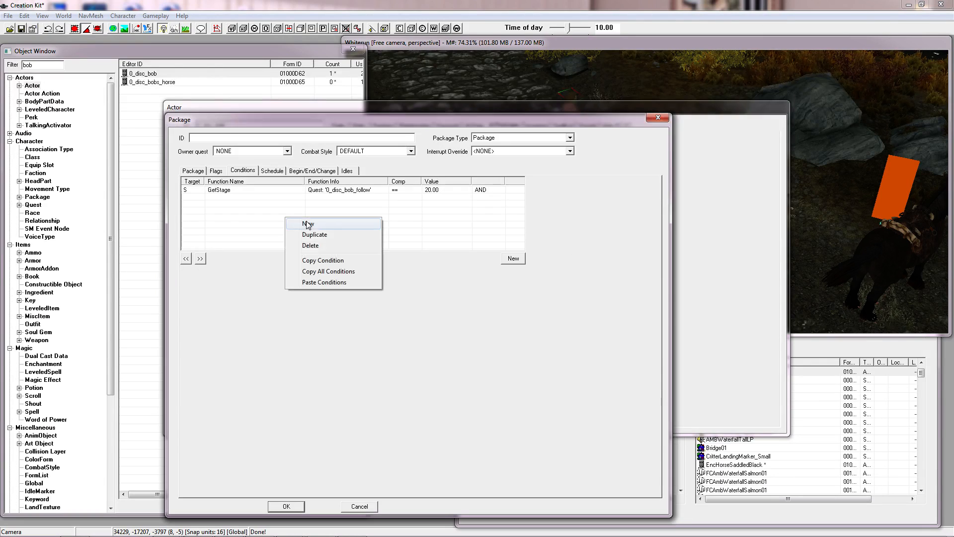
left_click(315, 222)
left_click(263, 258)
type("isr")
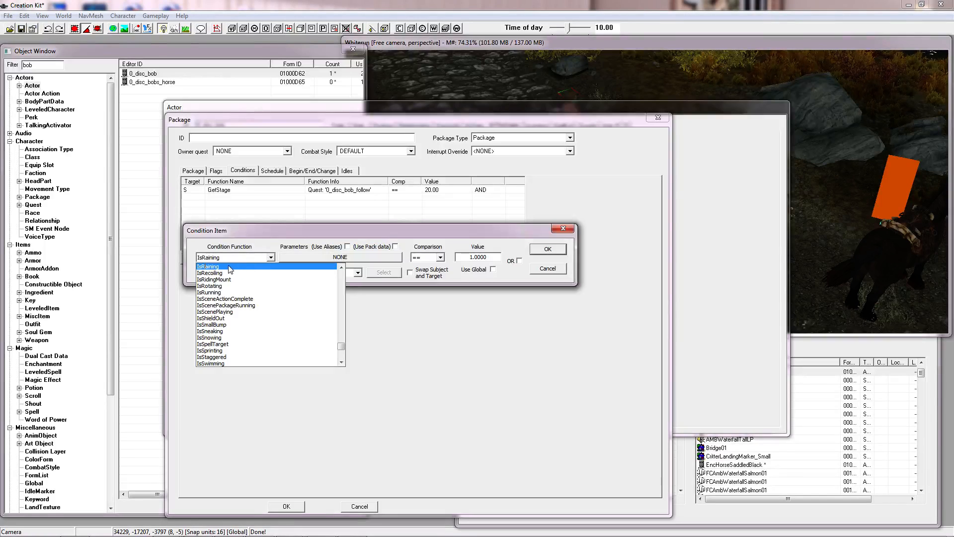
left_click(236, 278)
left_click(328, 272)
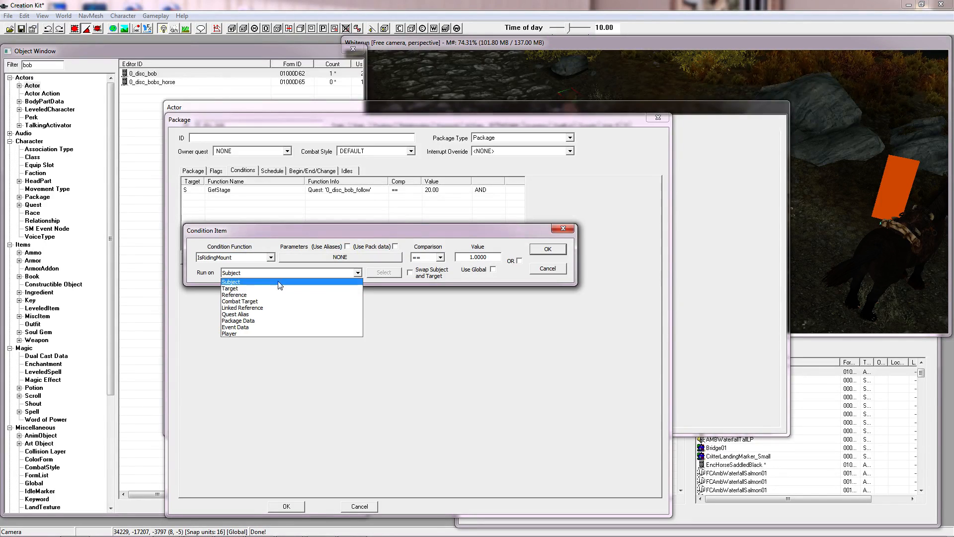
left_click(248, 330)
left_click(554, 251)
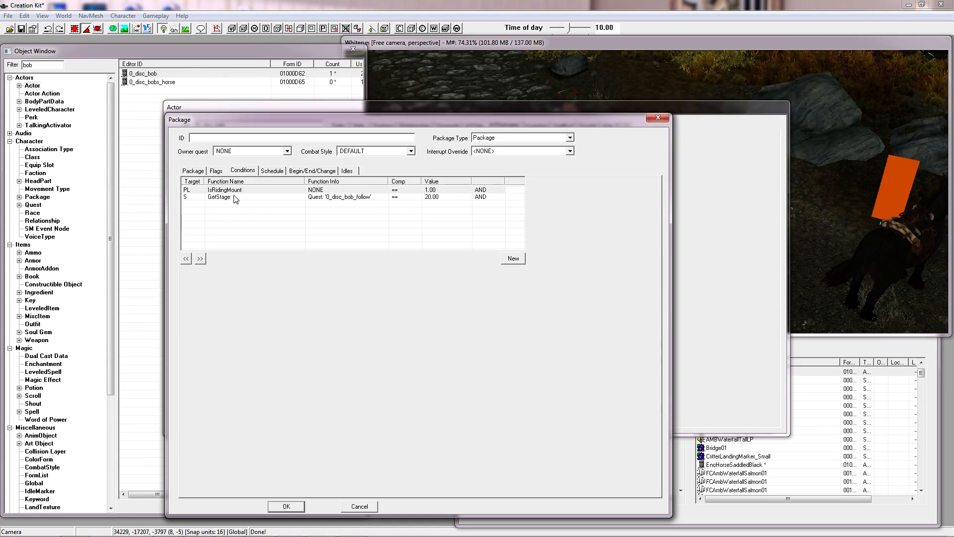
Set the new package's ID to FOllowerridestage20, check its settings and save it
left_click(224, 192)
left_click(226, 202)
type("F0llowerridestage20")
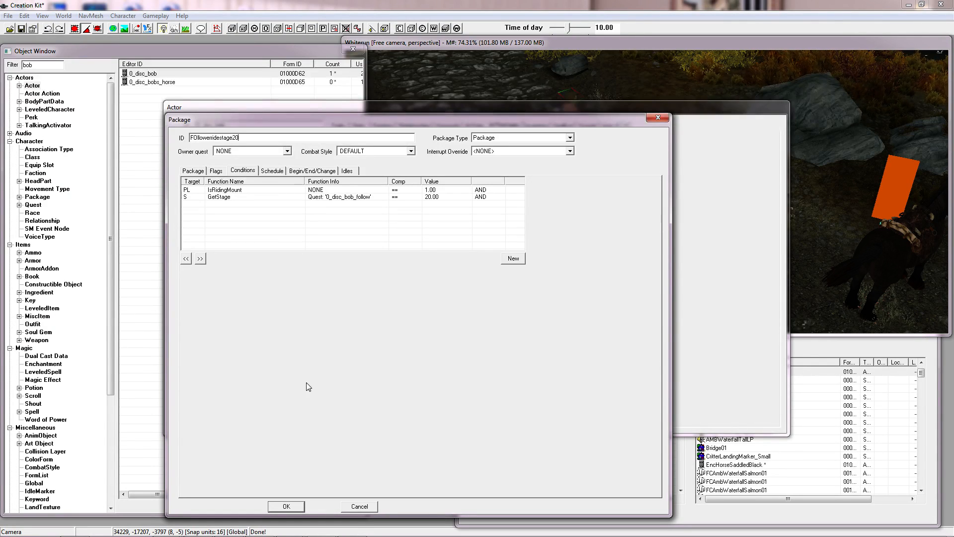
left_click(194, 171)
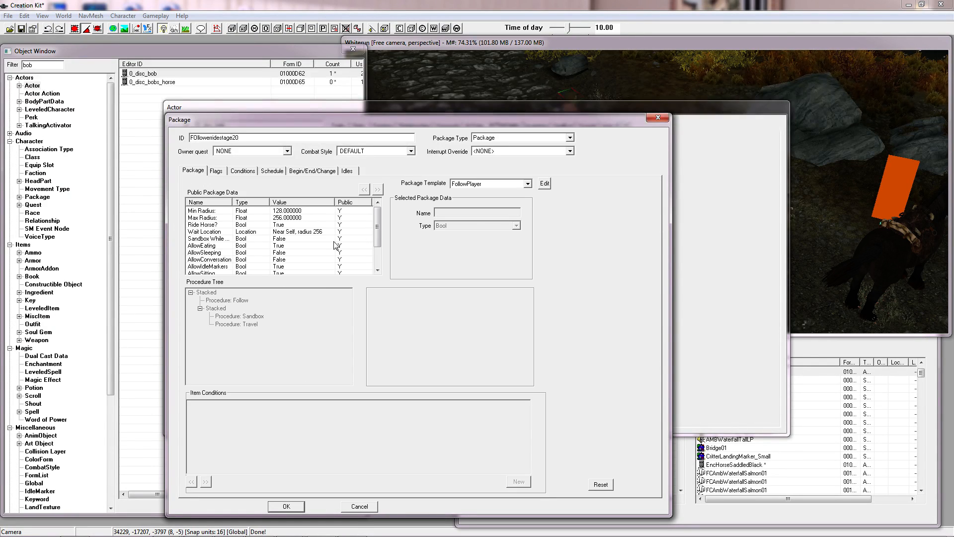
left_click(214, 171)
left_click(199, 170)
left_click(298, 507)
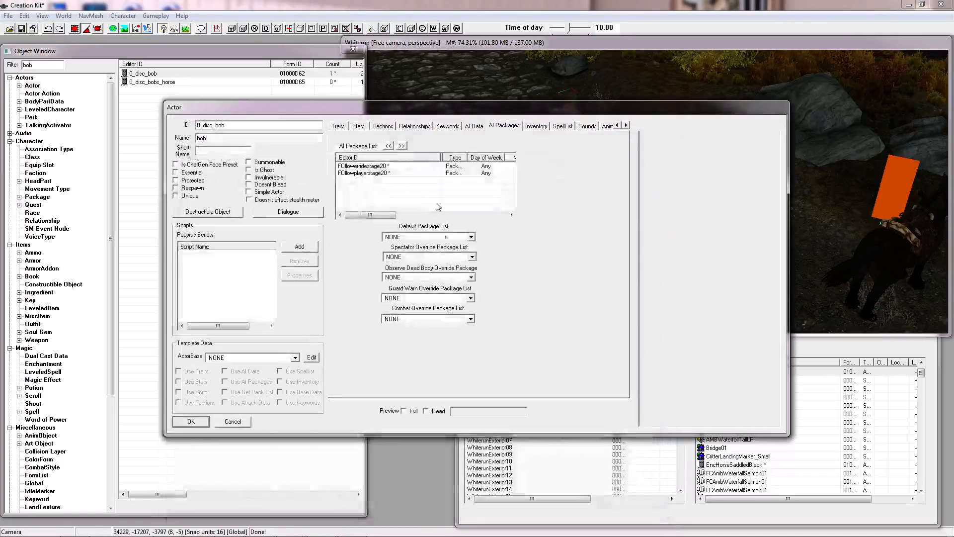
Review the order of the riding and regular follow packages in Bob's AI package list
left_click(391, 173)
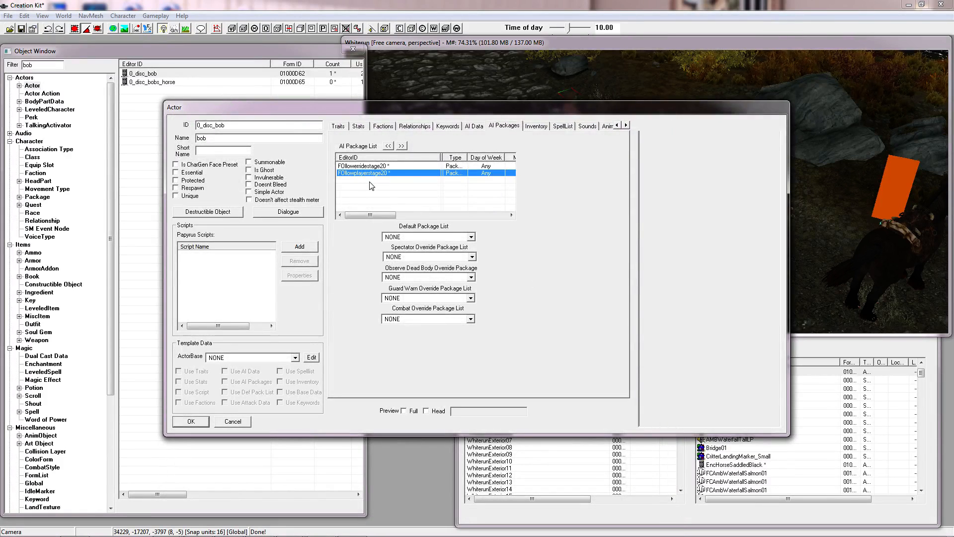
left_click(375, 166)
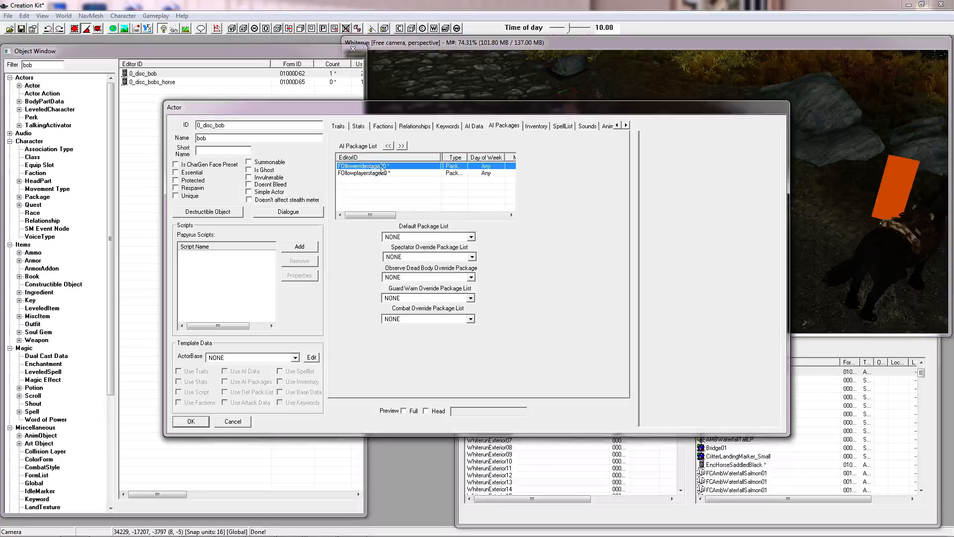
left_click(366, 174)
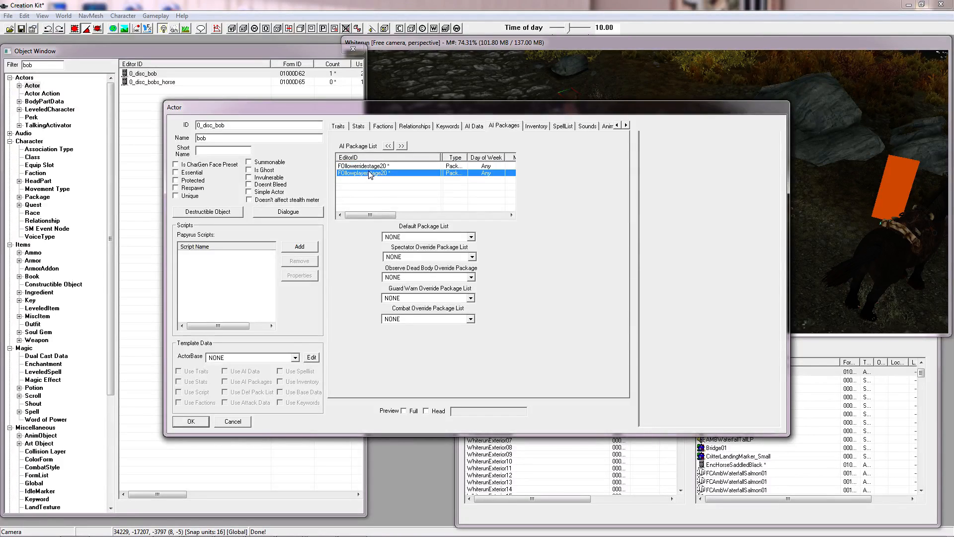
left_click(383, 166)
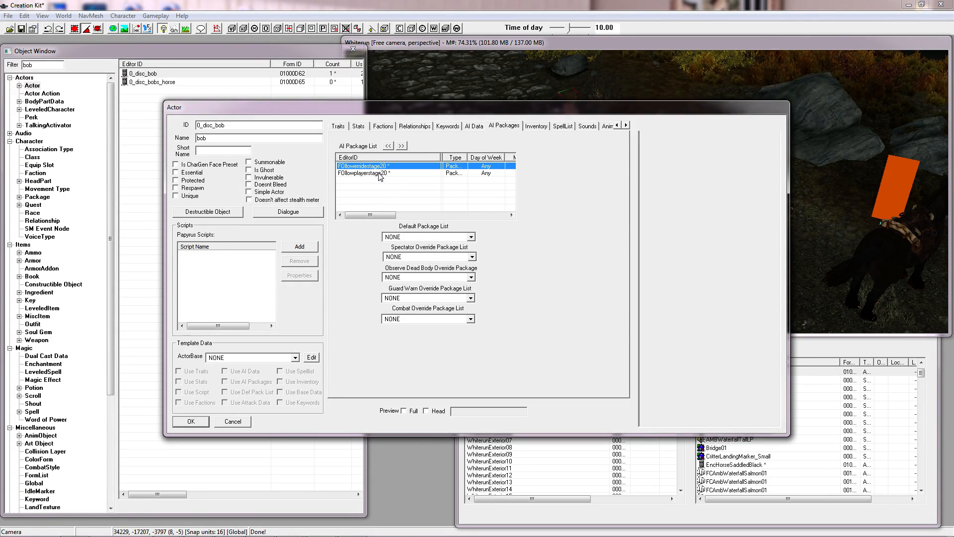
left_click(380, 174)
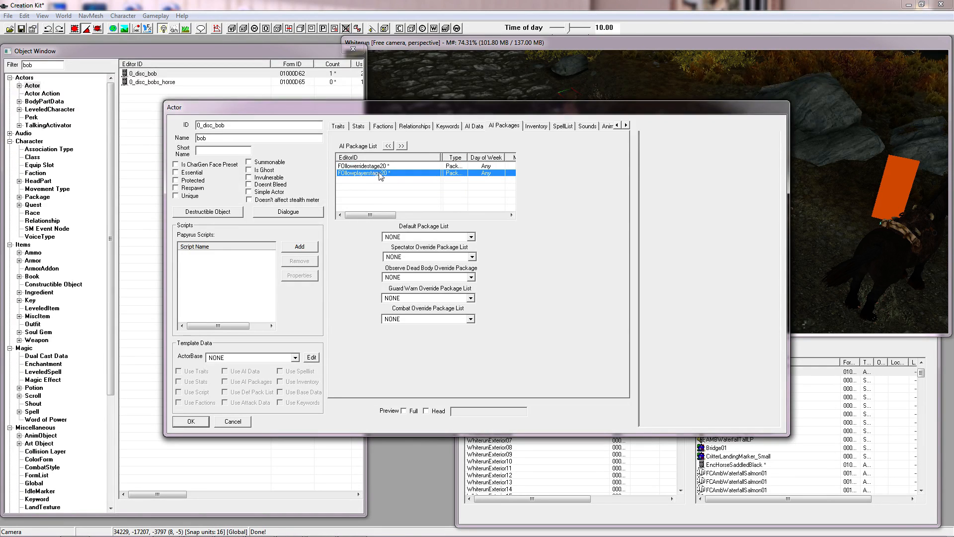
Add game.enableplayercontrols() as the On Begin fragment of FOllowerridestage20, compile it and save the package
double_click(384, 166)
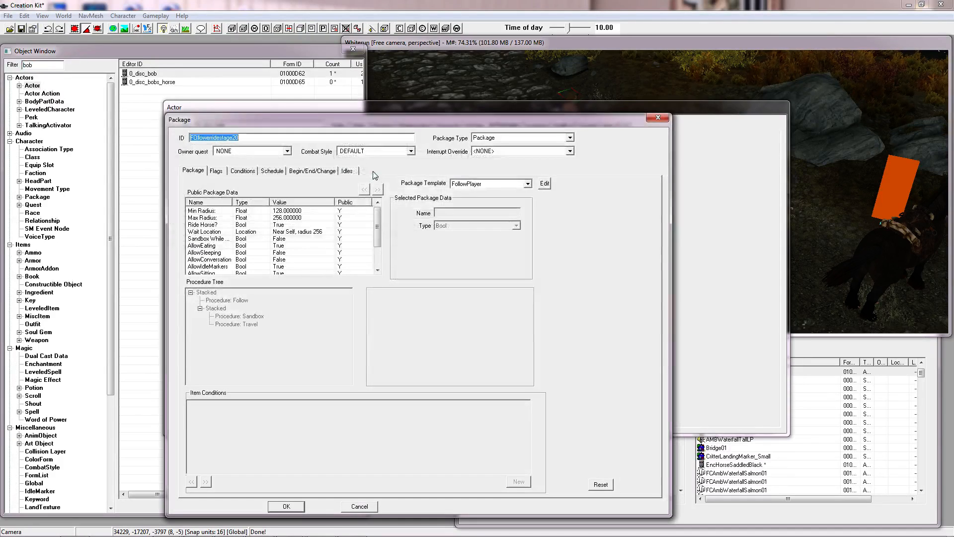
left_click(311, 170)
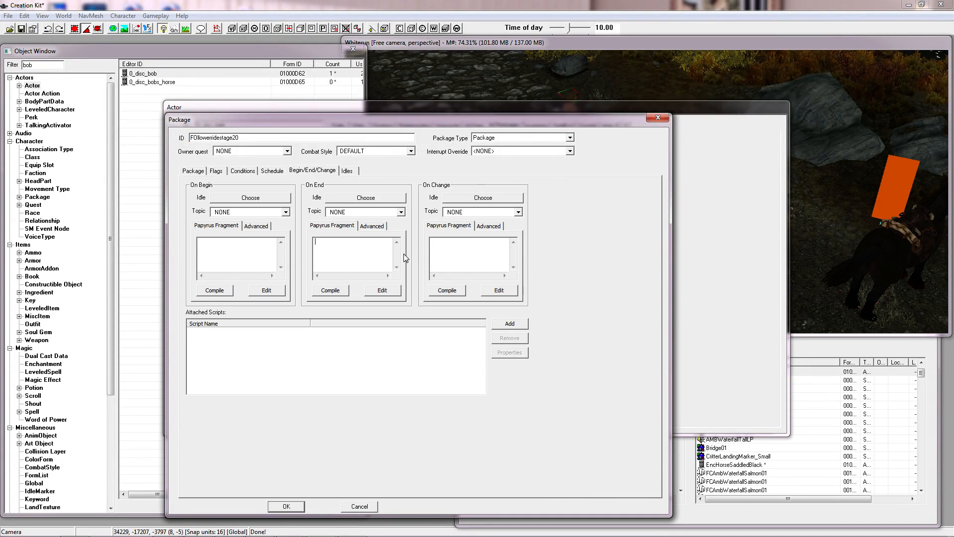
left_click(348, 257)
left_click(358, 256)
type(".enableplayercontrols(")
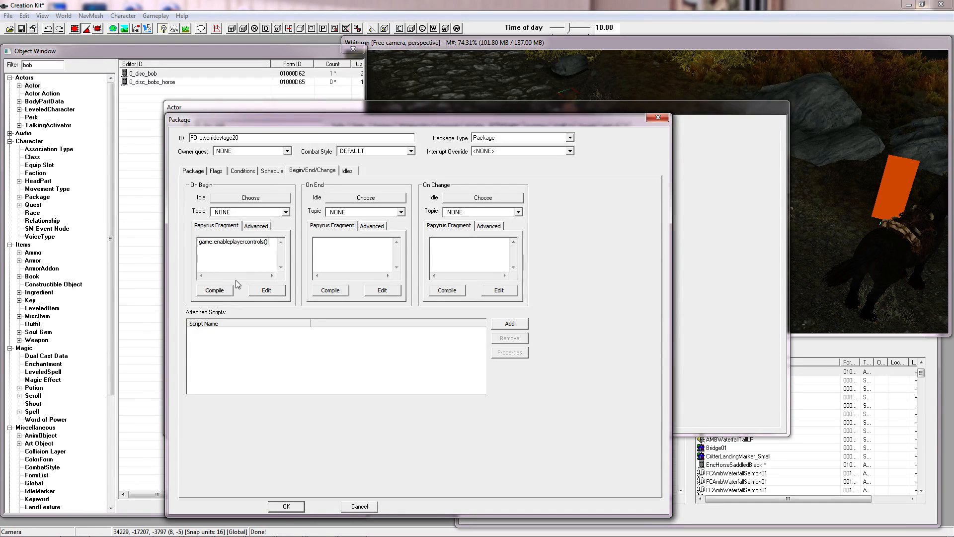
left_click(228, 289)
left_click(287, 506)
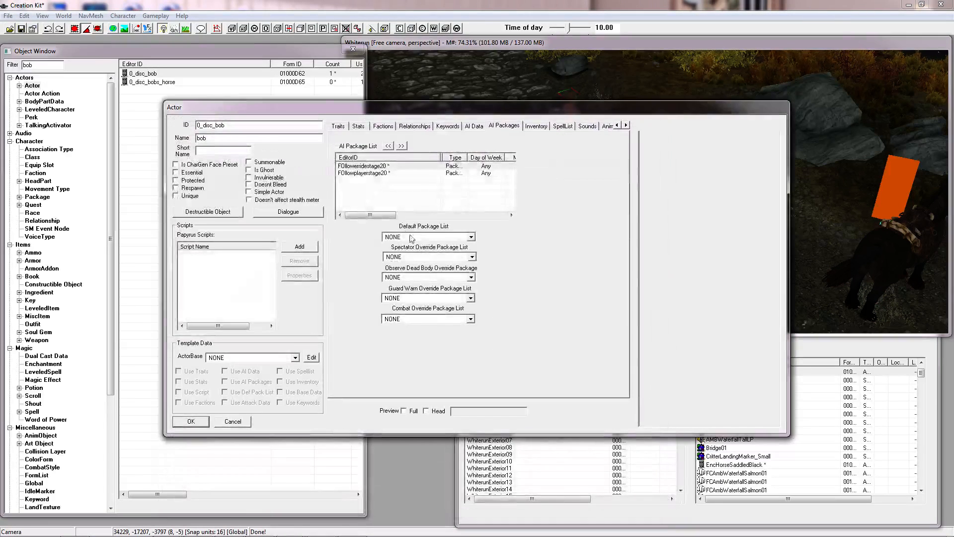
Reopen FOllowerridestage20 and add a SPELL property named Horsesummon to its attached script
double_click(381, 166)
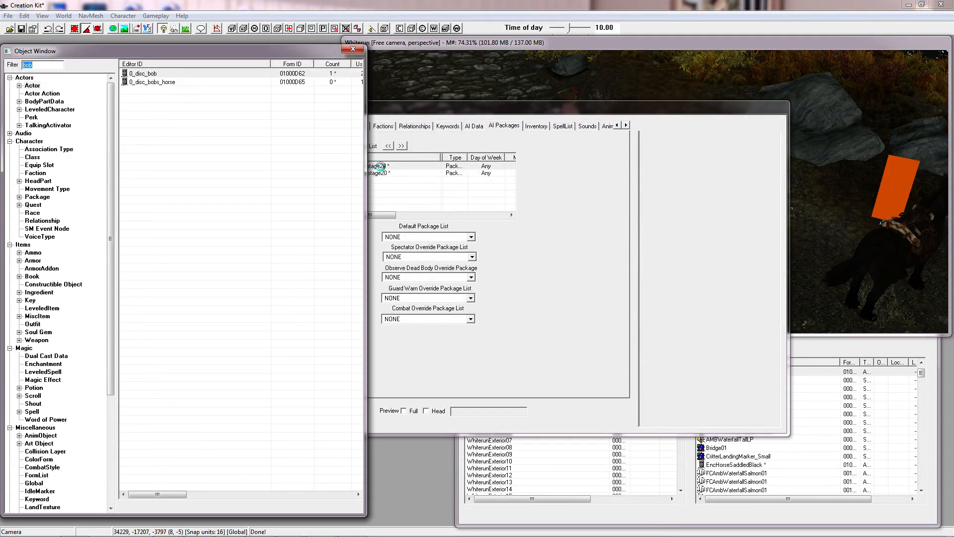
left_click(238, 333)
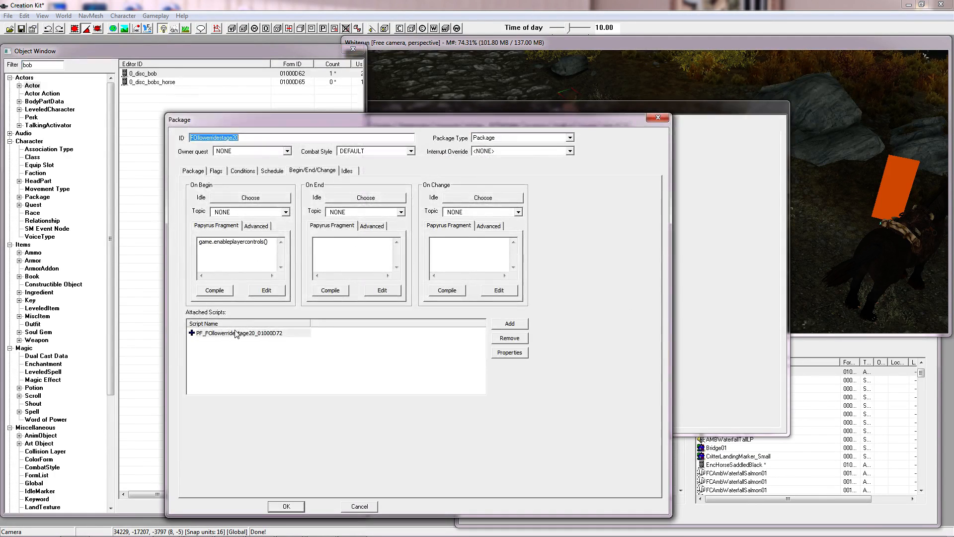
left_click(509, 352)
left_click(134, 489)
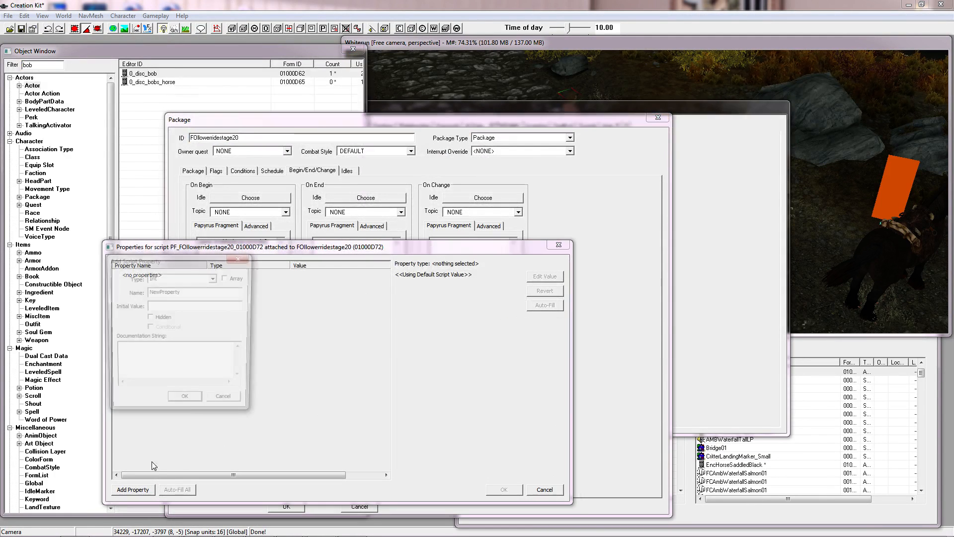
left_click(213, 278)
type("spell")
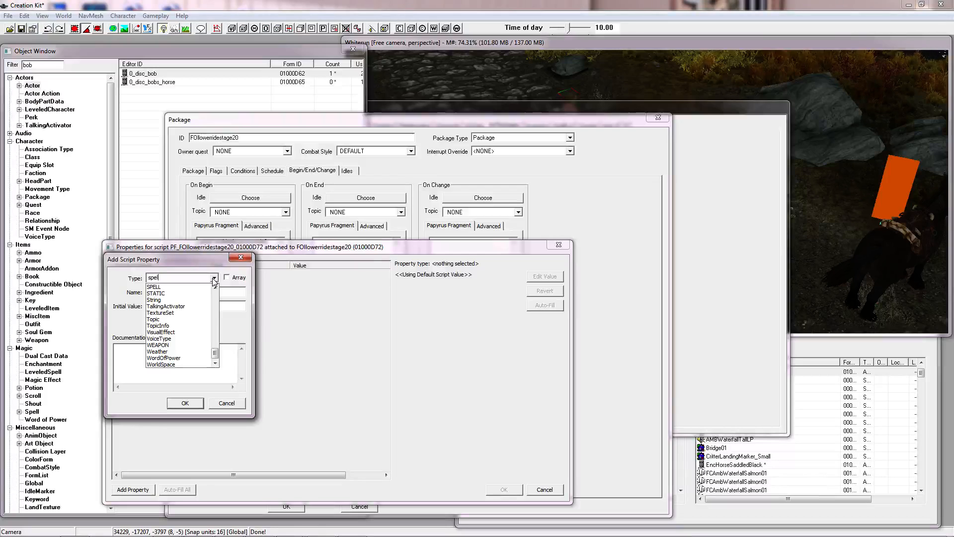
key("Return")
key("Tab")
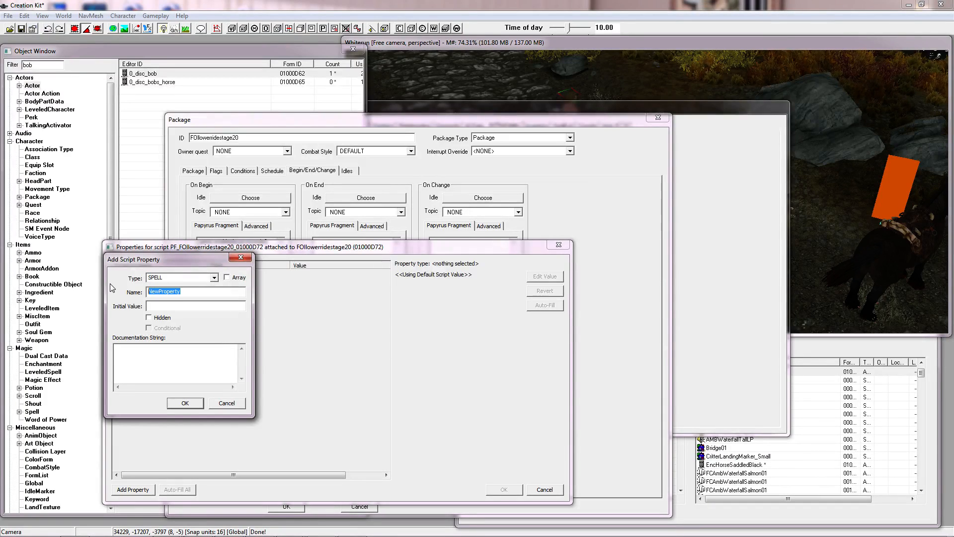
type("Horsesummon")
left_click(182, 400)
Set the Horsesummon property's value to the _disc_bobssummonspell spell
left_click(159, 276)
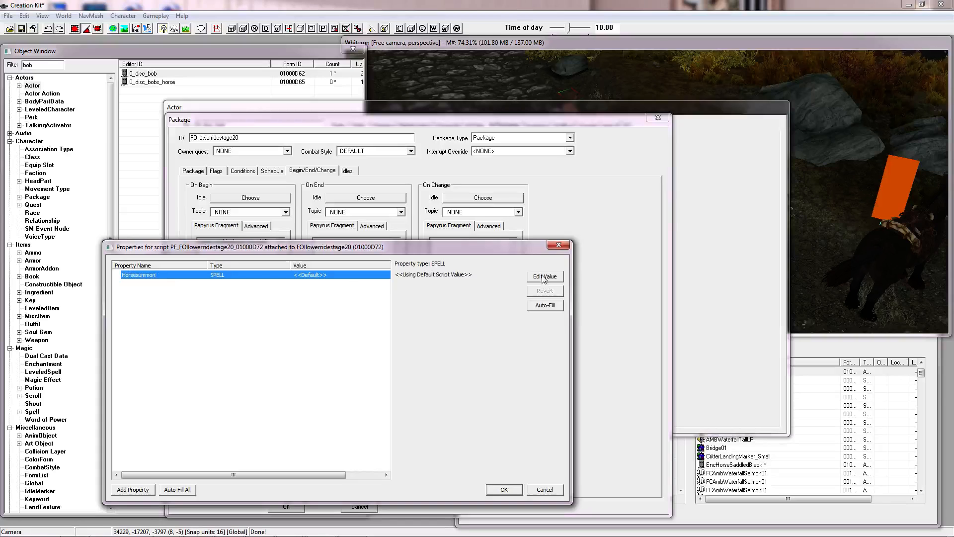
left_click(544, 276)
left_click(492, 276)
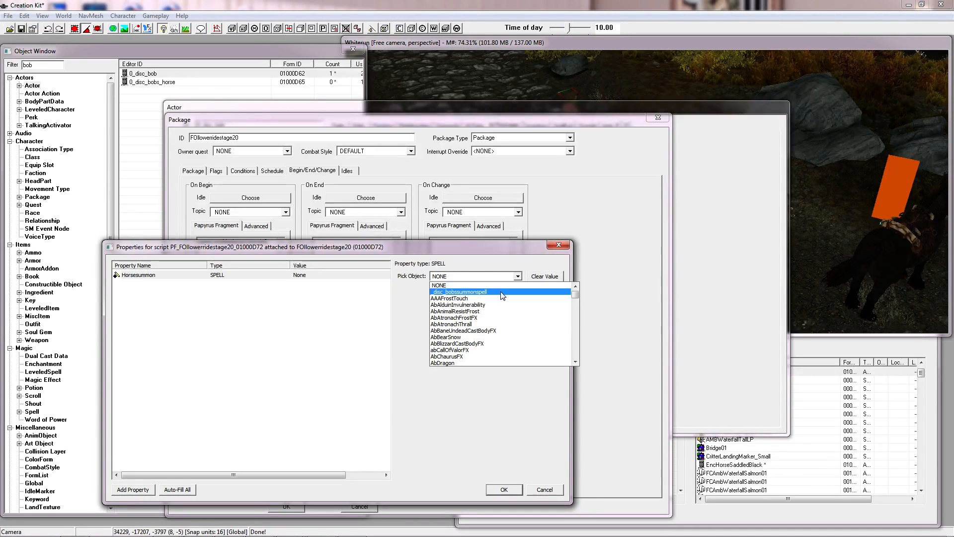
left_click(502, 293)
left_click(149, 338)
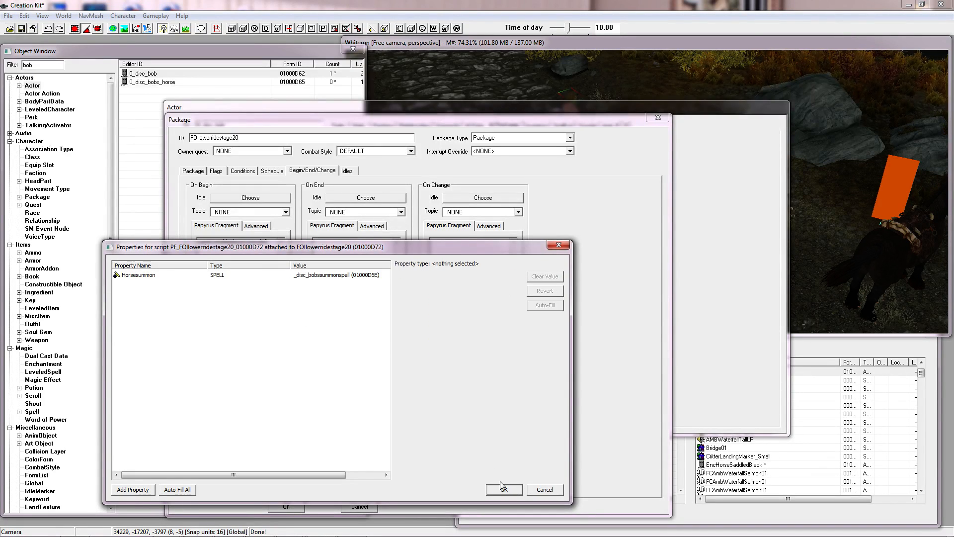
Add an Actor property named bob1 to the package's attached script
left_click(128, 488)
type("act")
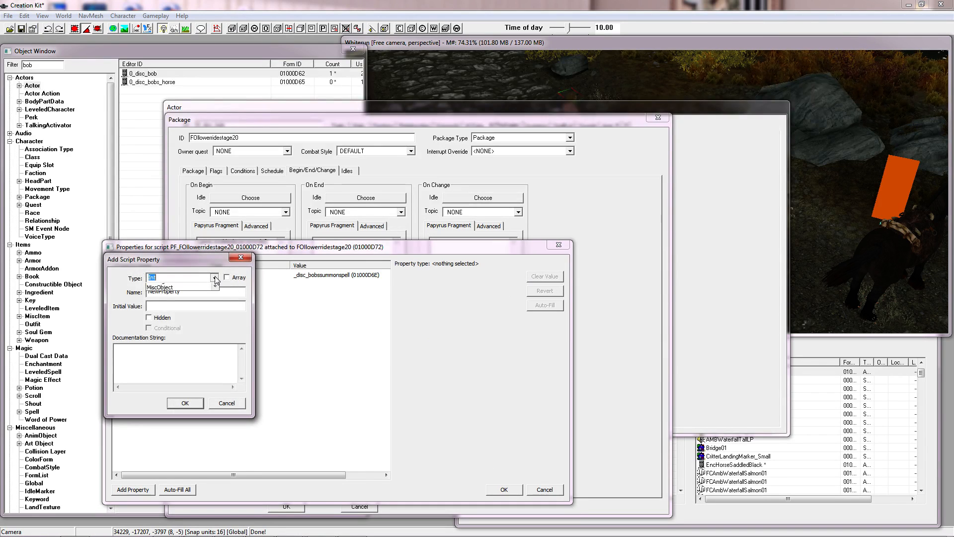
left_click(215, 277)
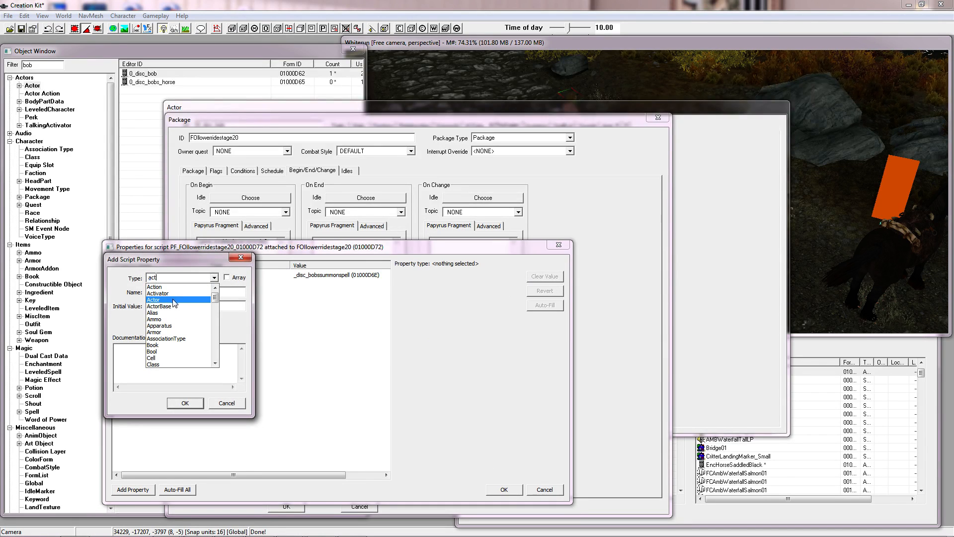
left_click(153, 300)
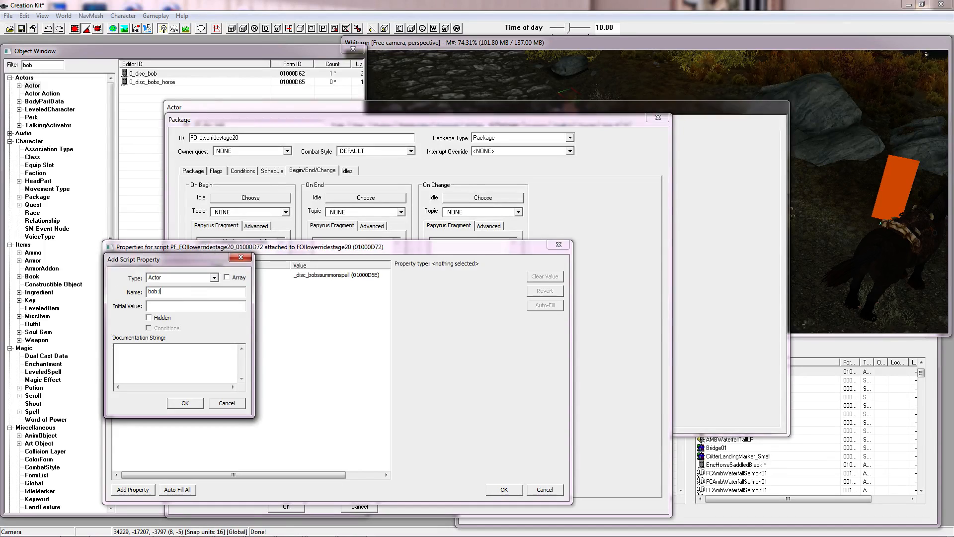
left_click(185, 404)
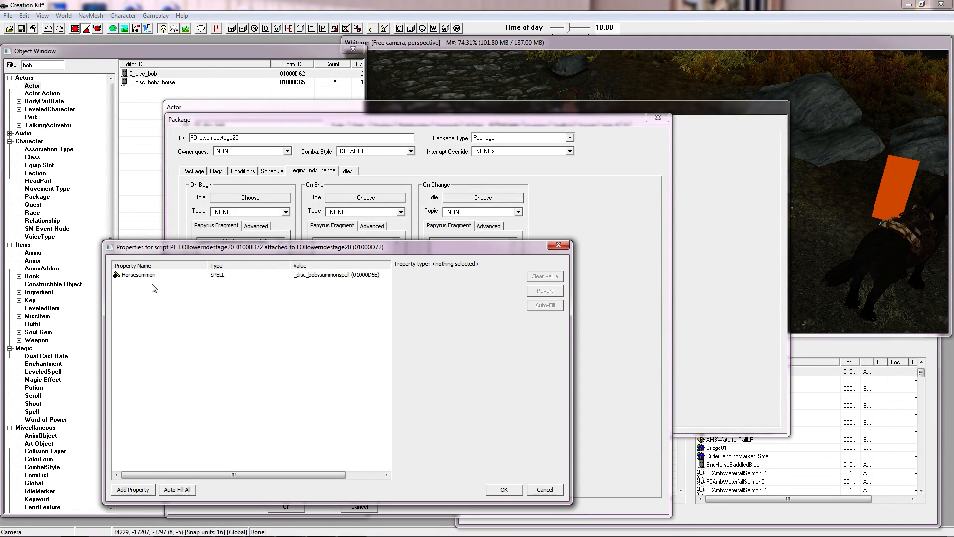
Set the bob1 property's value to the 0_disc_bob reference picked in the Whiterun cell and accept the script properties
left_click(140, 276)
left_click(530, 279)
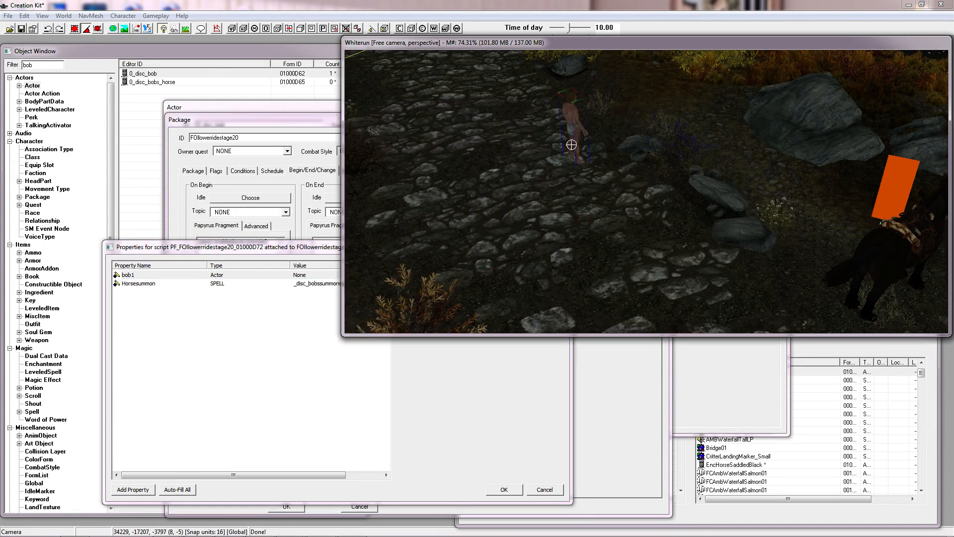
left_click(265, 352)
left_click(504, 490)
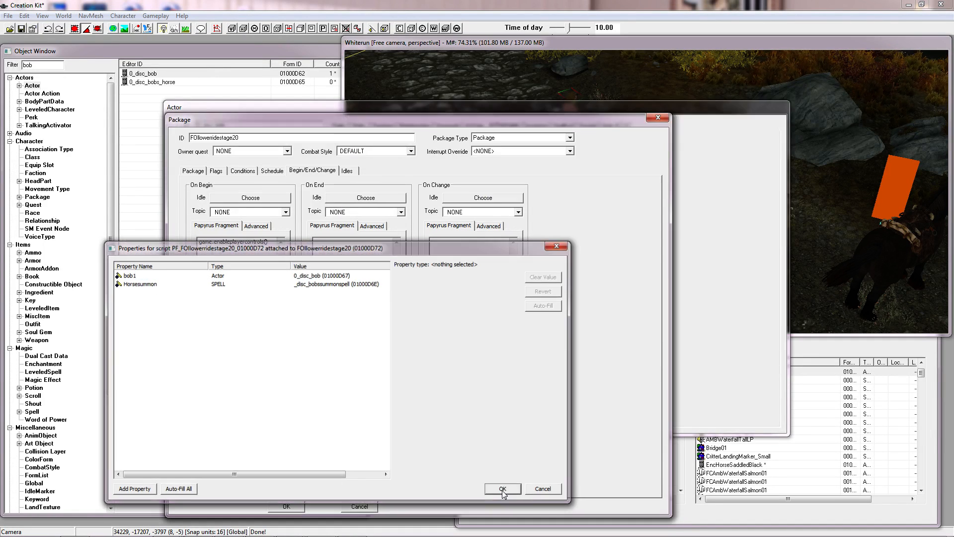
Add horsesummon.cast(bob1) below game.enableplayercontrols() in the On Begin fragment, compile it and save the package
left_click(273, 242)
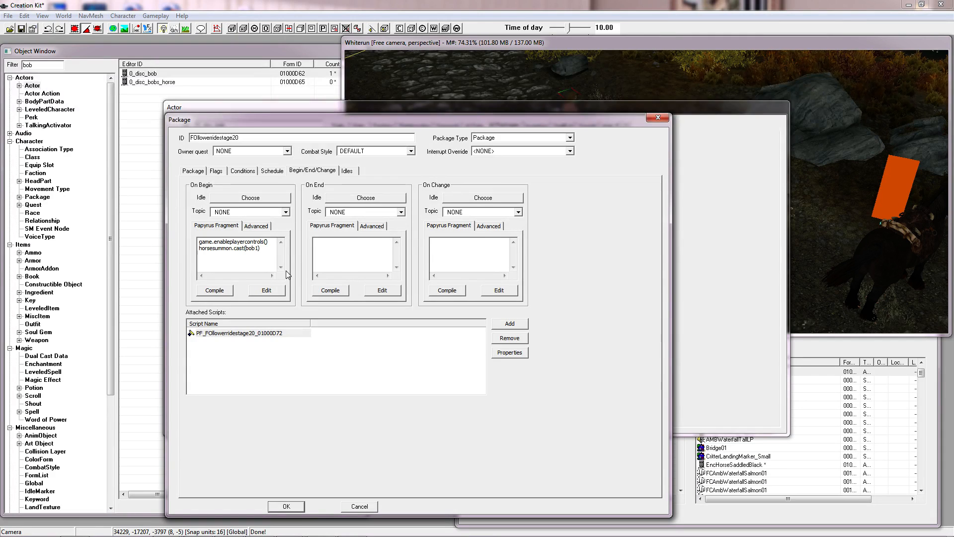
left_click(204, 290)
left_click(286, 507)
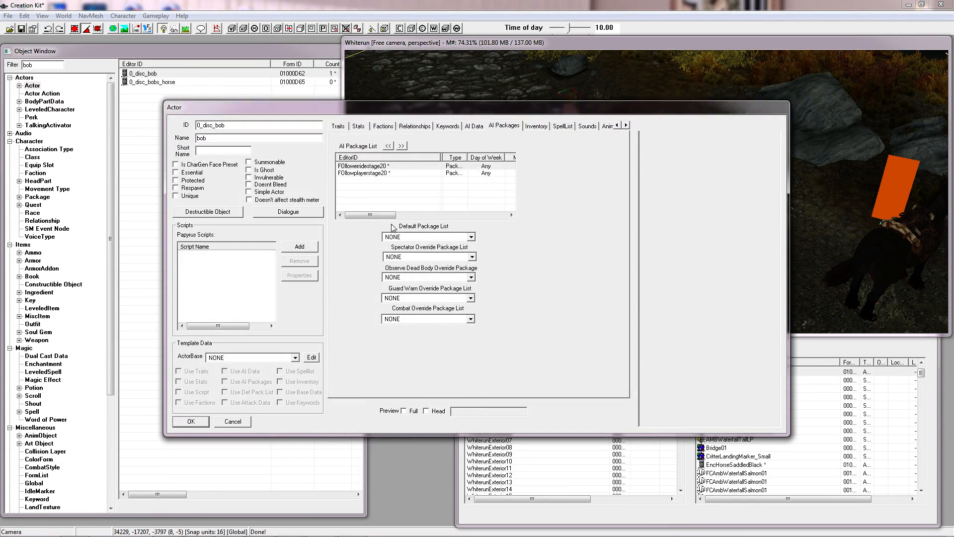
Review the riding and regular follow packages in Bob's AI package list and save the actor
left_click_drag(436, 154, 450, 154)
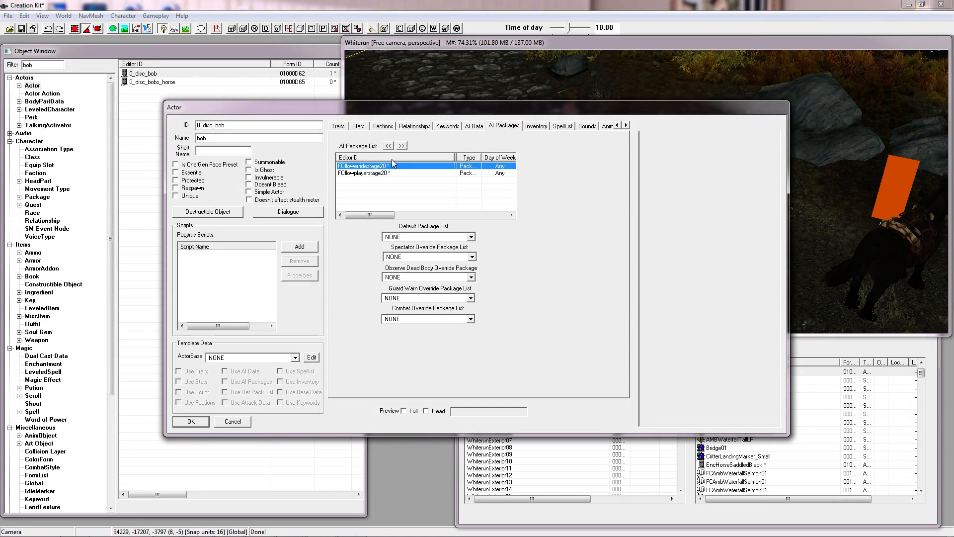
left_click(395, 173)
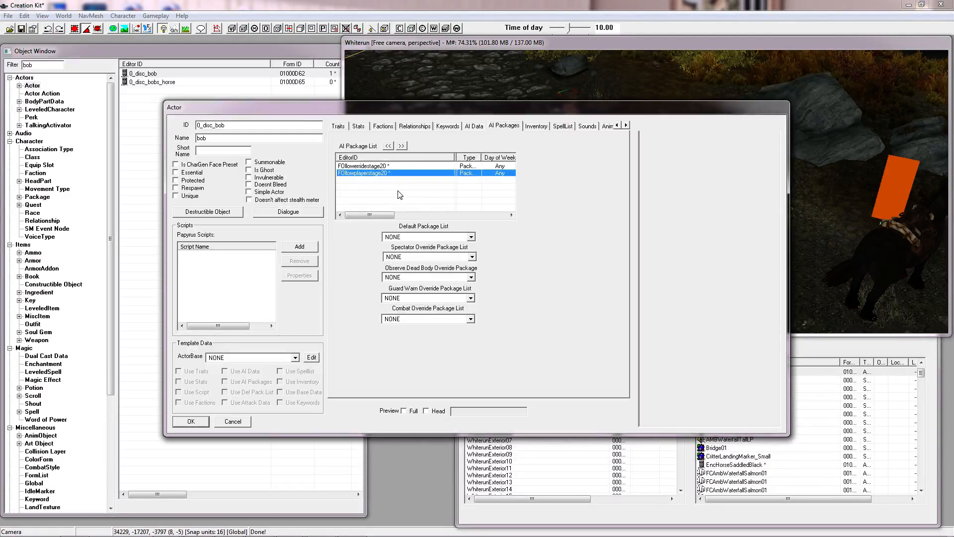
left_click(196, 422)
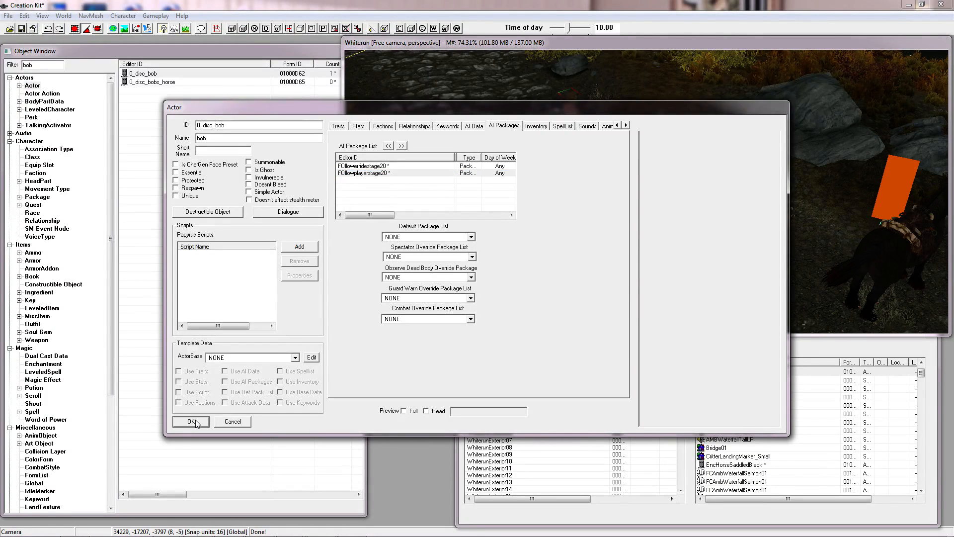
Save the plugin as Bobm2 in the Skyrim Data folder
left_click(8, 16)
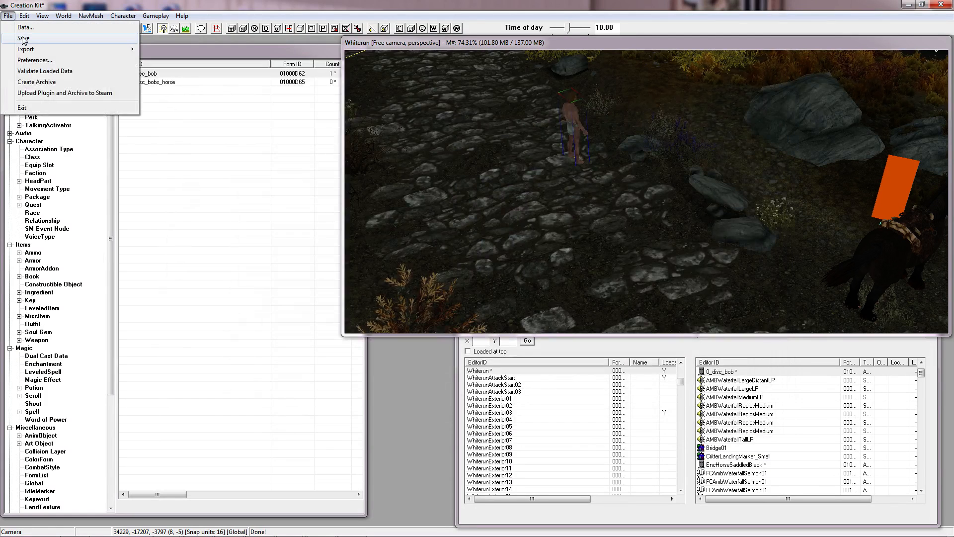
left_click(24, 38)
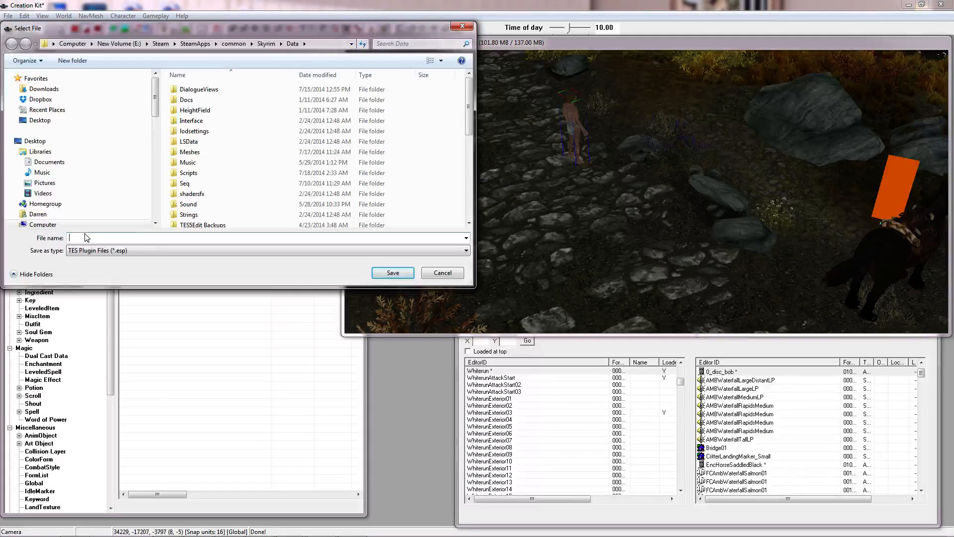
type("Bobm2")
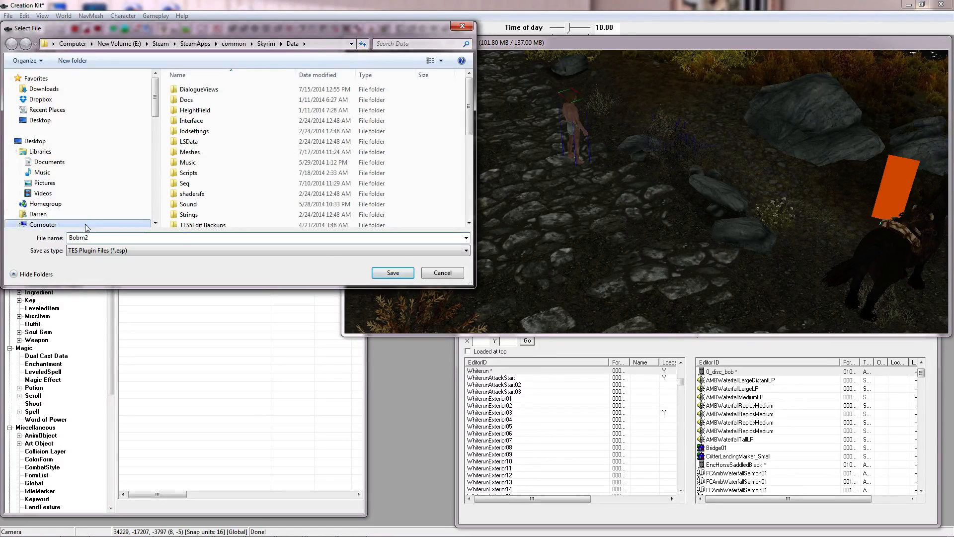
left_click(389, 272)
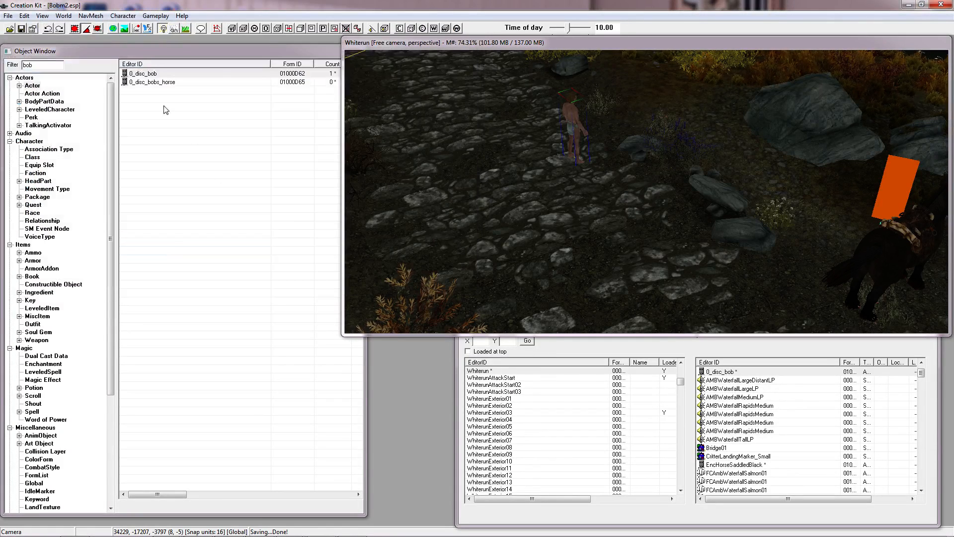
Open Bob's spoken response for editing from the dialogue view of the 0_disc_bob_follow quest
left_click(32, 205)
left_click(170, 75)
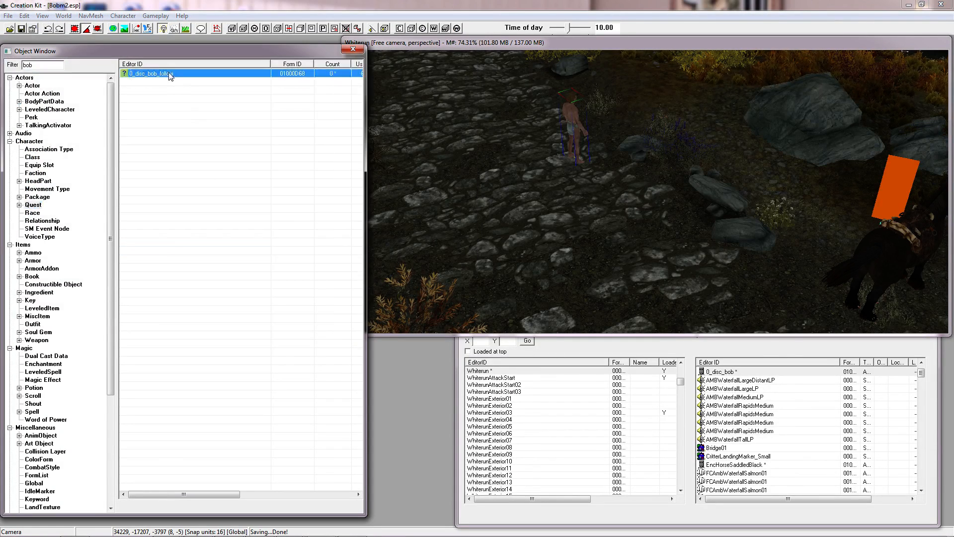
double_click(170, 74)
left_click(272, 105)
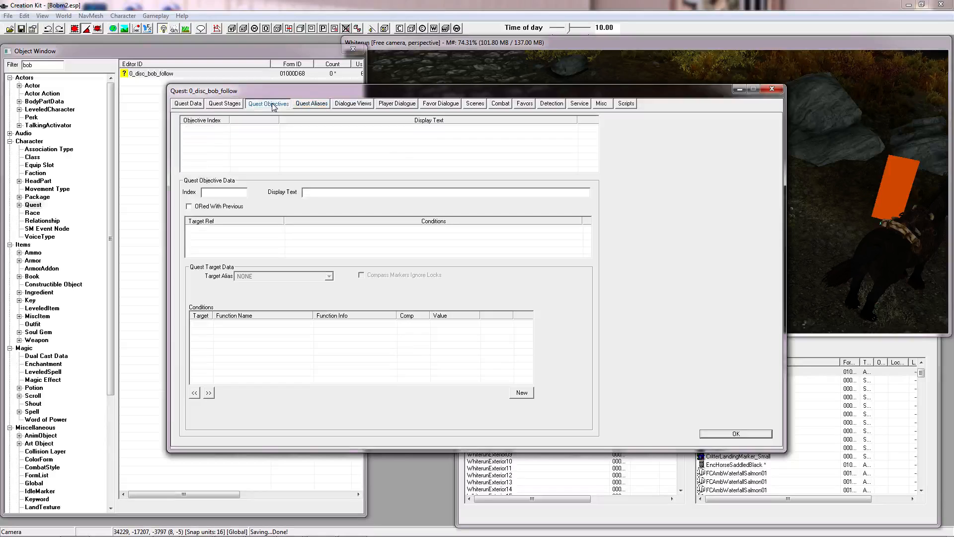
left_click(353, 103)
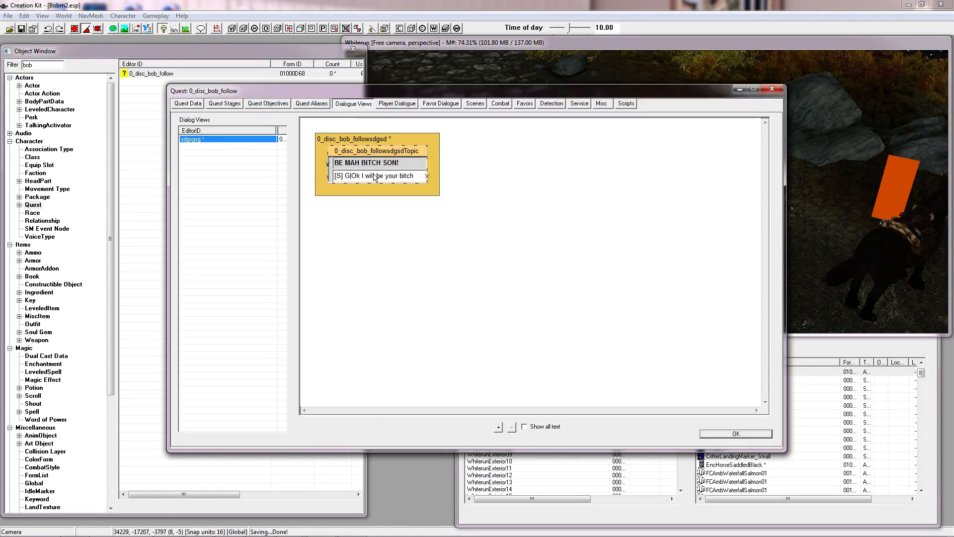
double_click(375, 176)
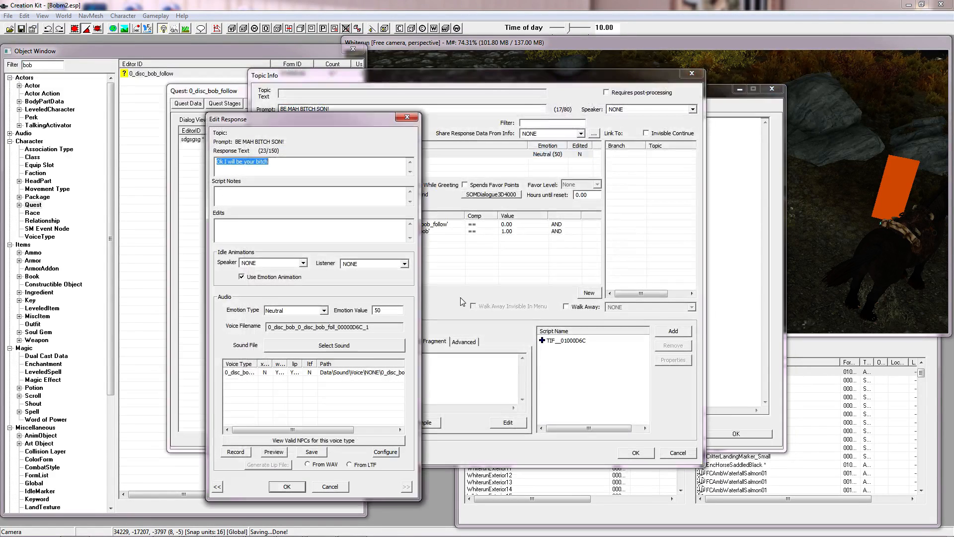
Save the response's voice audio over the existing WAV file, check its path, and accept the response and topic info
left_click(312, 452)
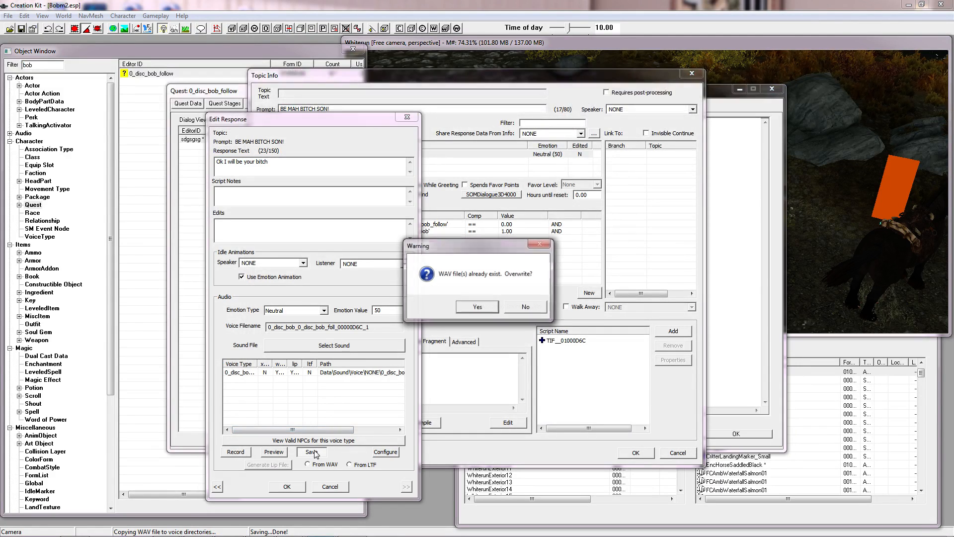
left_click(480, 307)
left_click_drag(334, 430, 386, 422)
left_click(318, 373)
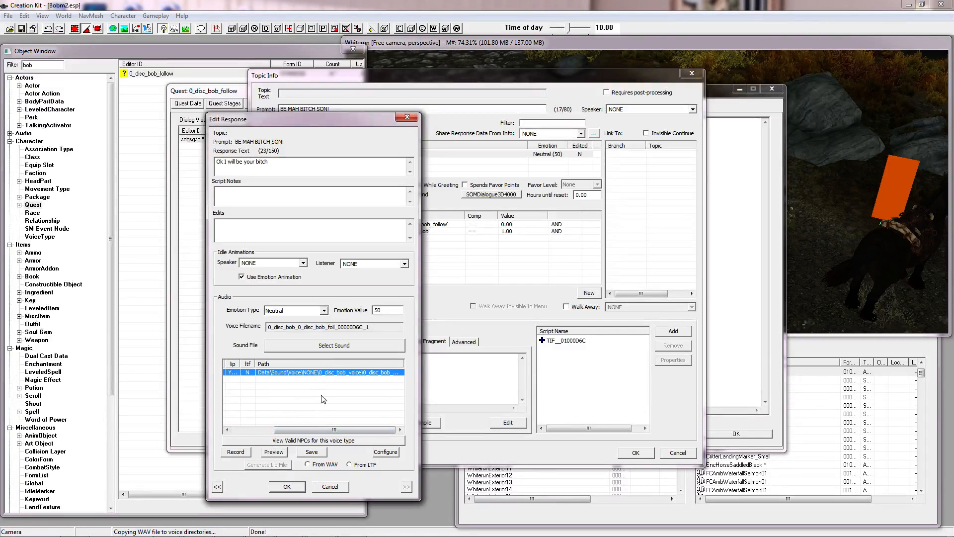
left_click(287, 488)
left_click(634, 453)
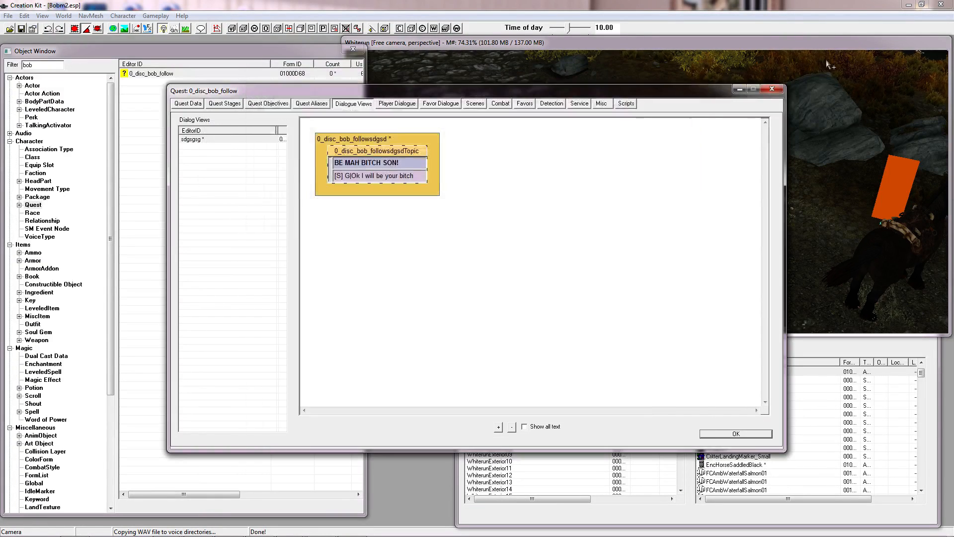
Switch to Windows Explorer and locate the NONE folder inside Skyrim's Data\Sound\Voice folder
left_click(909, 5)
double_click(922, 25)
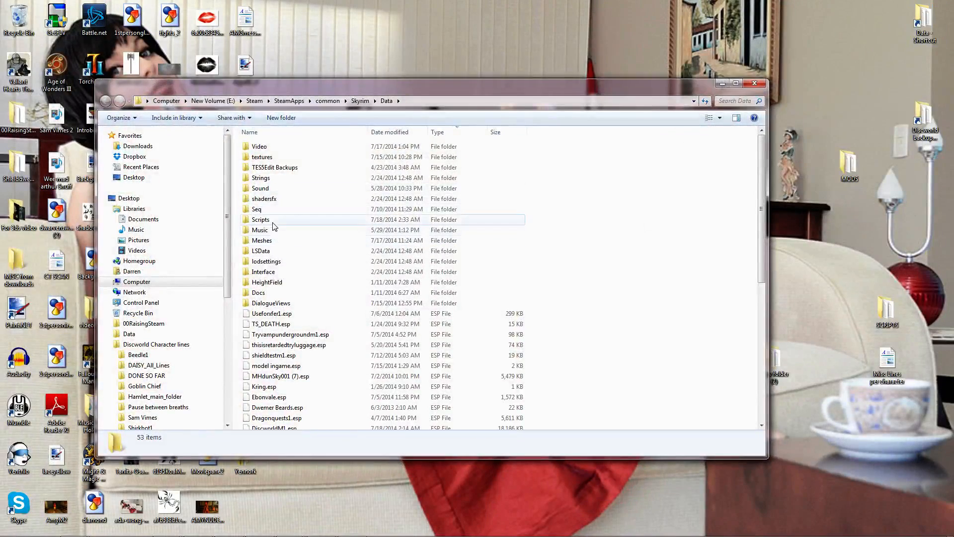
double_click(260, 188)
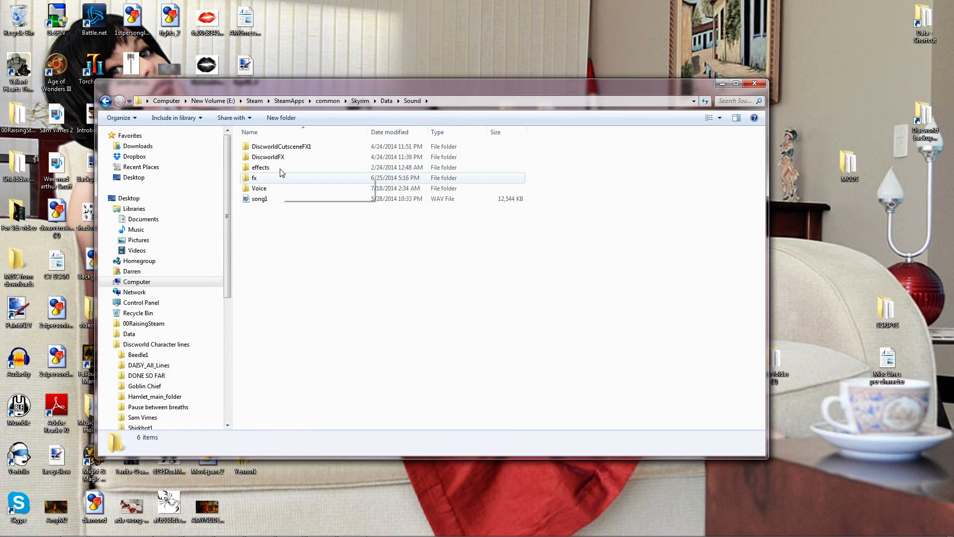
double_click(265, 192)
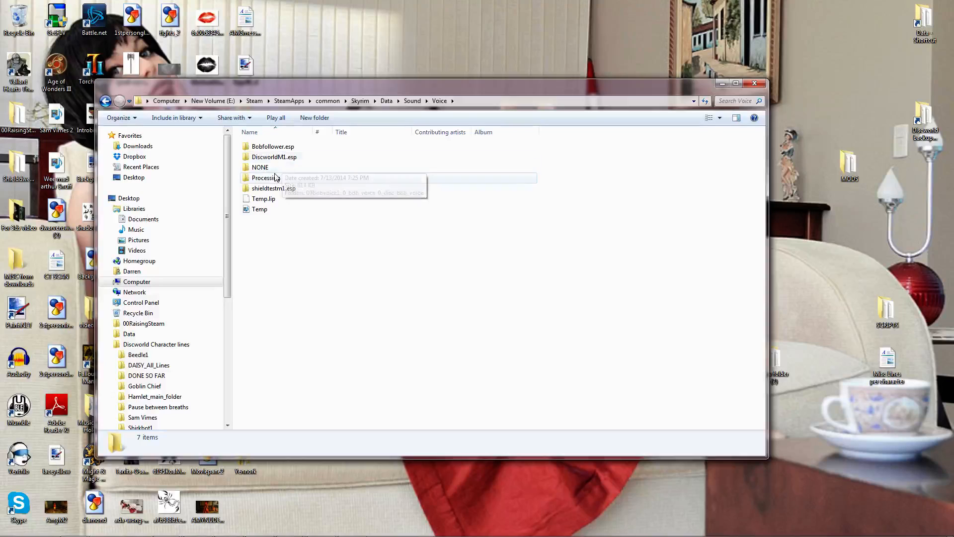
left_click(275, 168)
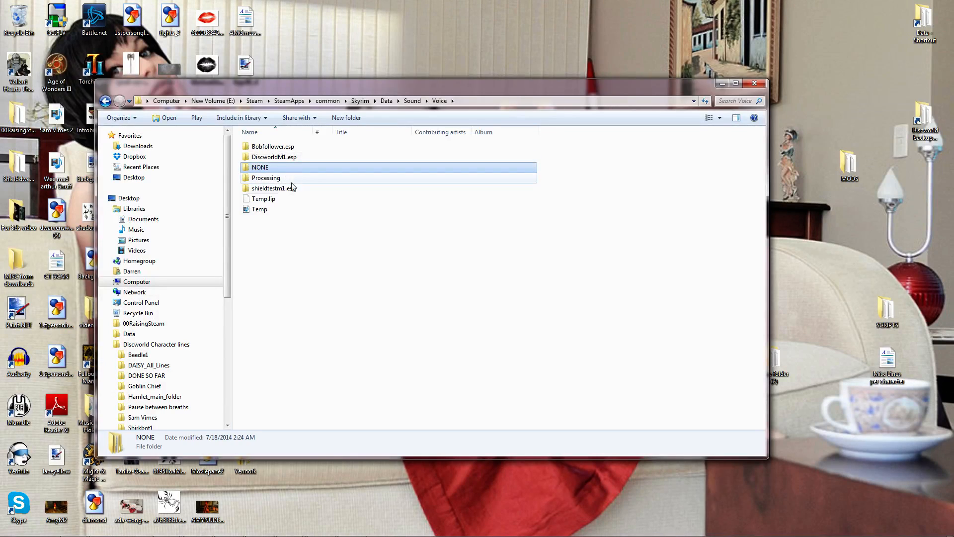
Create a new folder with the default name inside the Voice folder
right_click(273, 230)
mouse_move(300, 352)
left_click(416, 352)
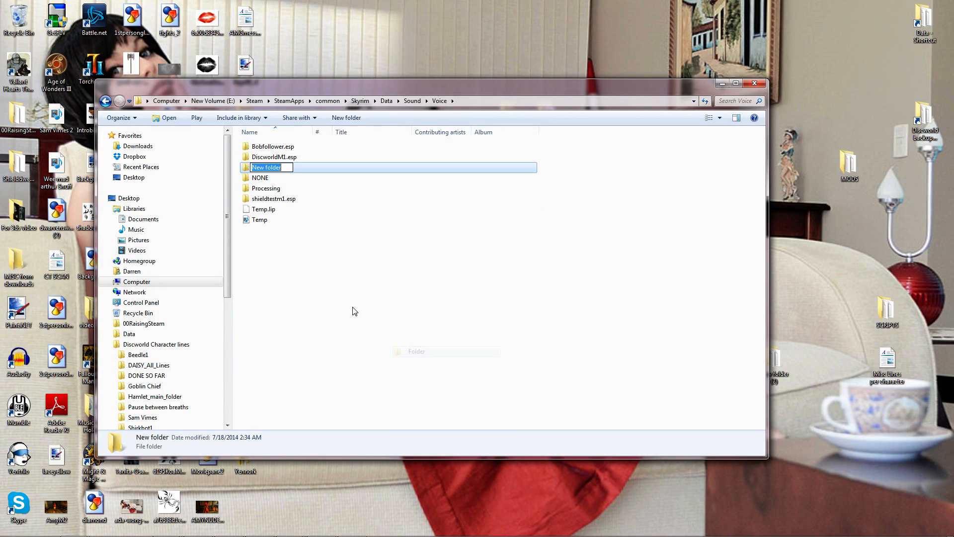
Check the plugin's file name in the Creation Kit and rename the NONE voice folder to bobm2.esp
left_click(328, 531)
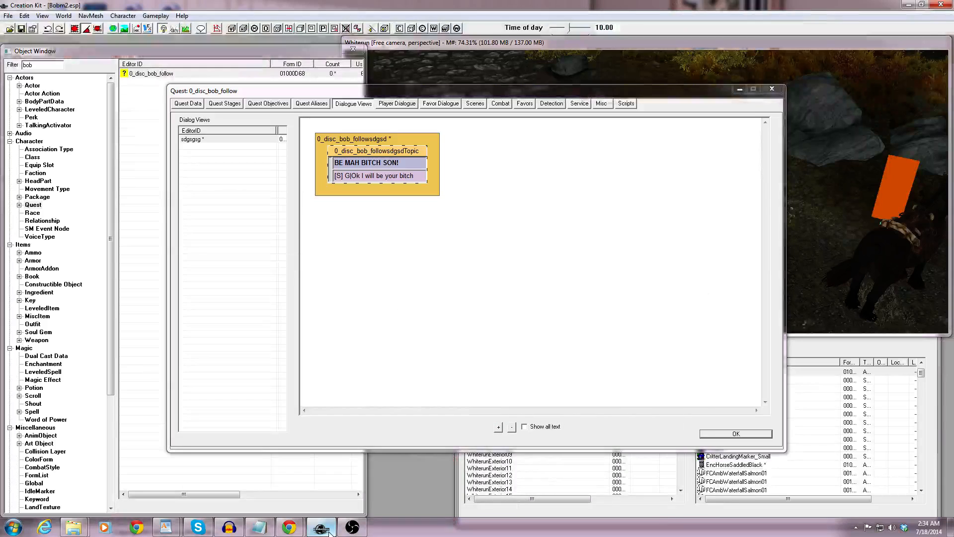
key("alt+Tab")
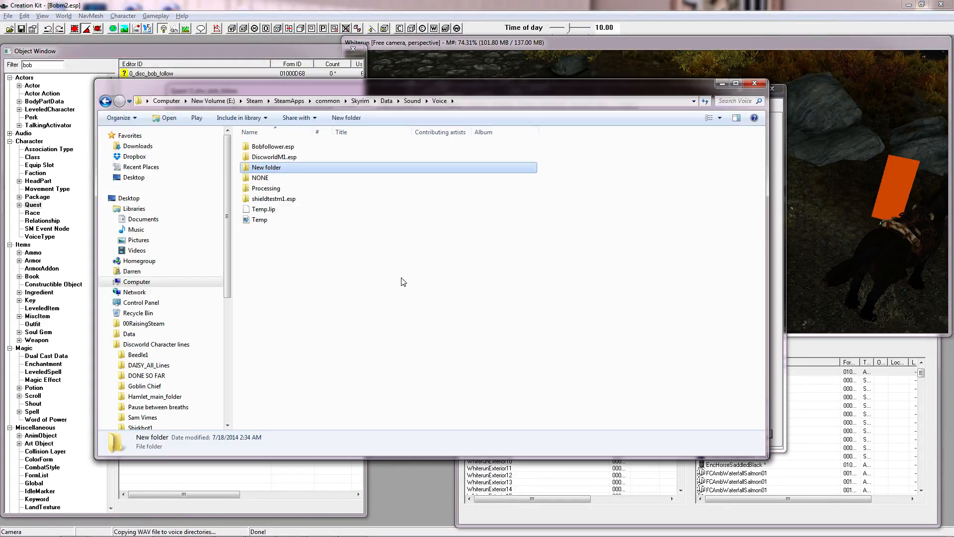
left_click(273, 167)
left_click(261, 178)
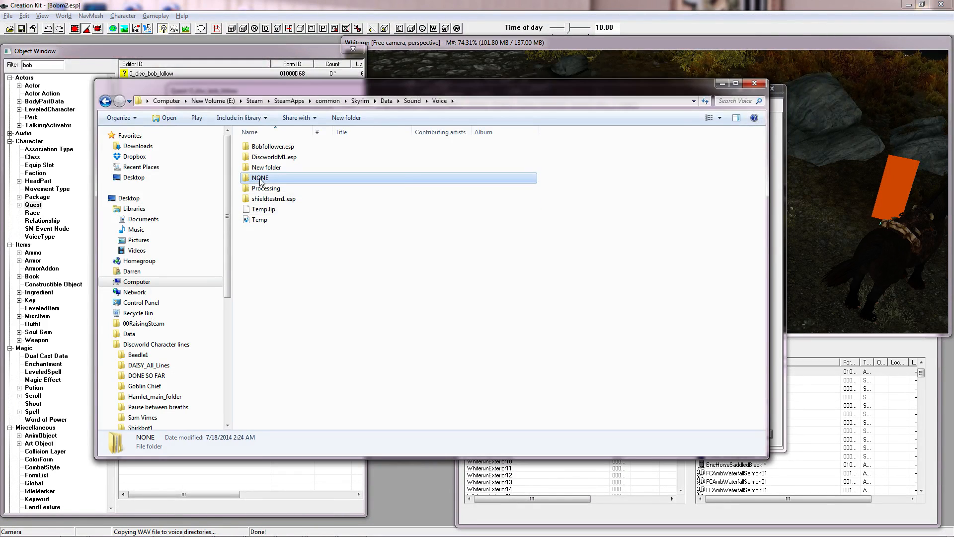
right_click(262, 179)
left_click(298, 363)
type("bobm2.esp")
left_click(324, 319)
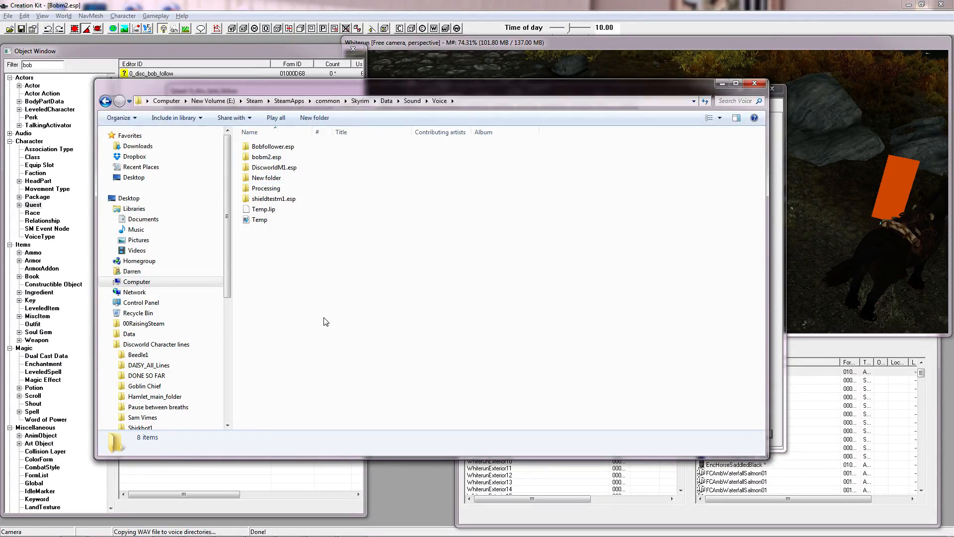
Examine the voice files in the 00Bobvoice1, 0_bob_voice and 0_disc_bob_voice subfolders of bobm2.esp, and close the folder window
double_click(268, 158)
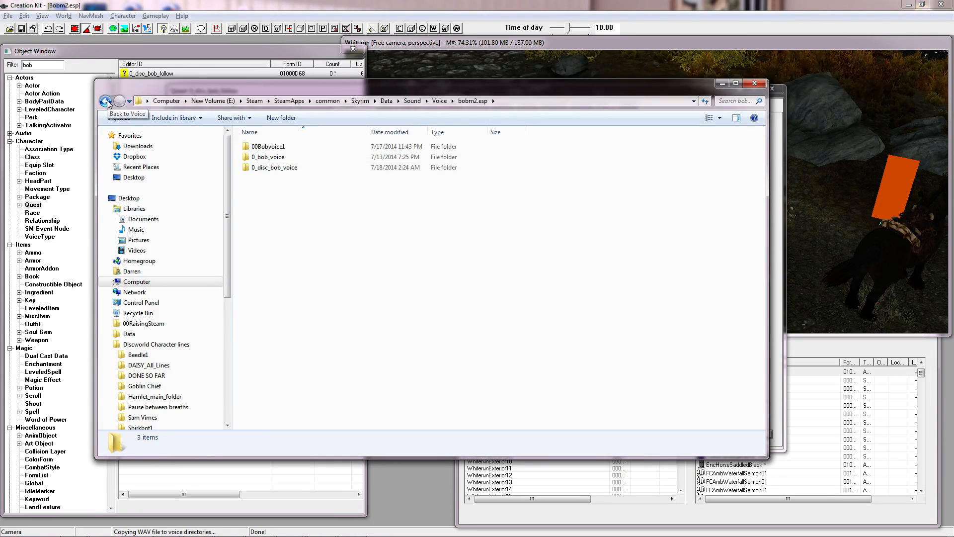
double_click(293, 158)
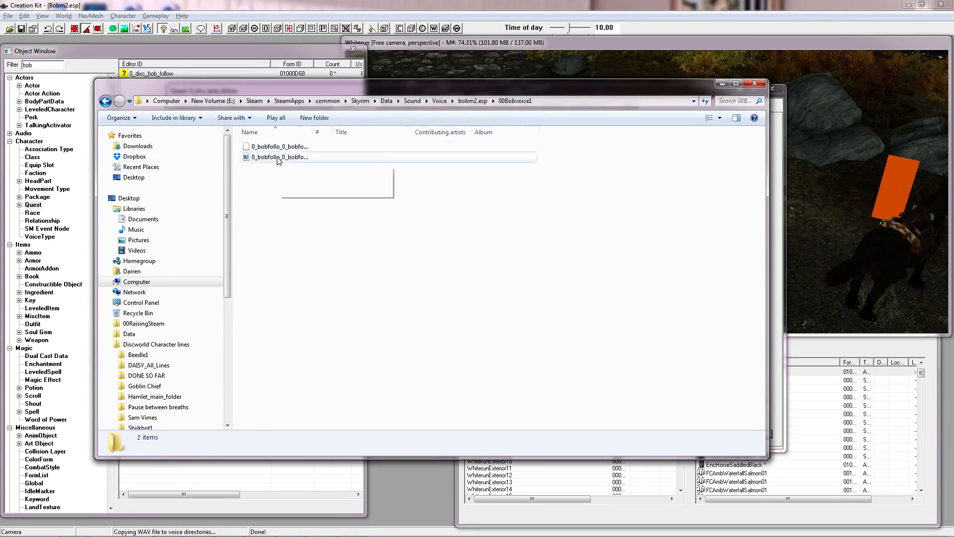
key("BackSpace")
double_click(270, 156)
left_click(105, 101)
double_click(288, 167)
key("BackSpace")
key("BackSpace")
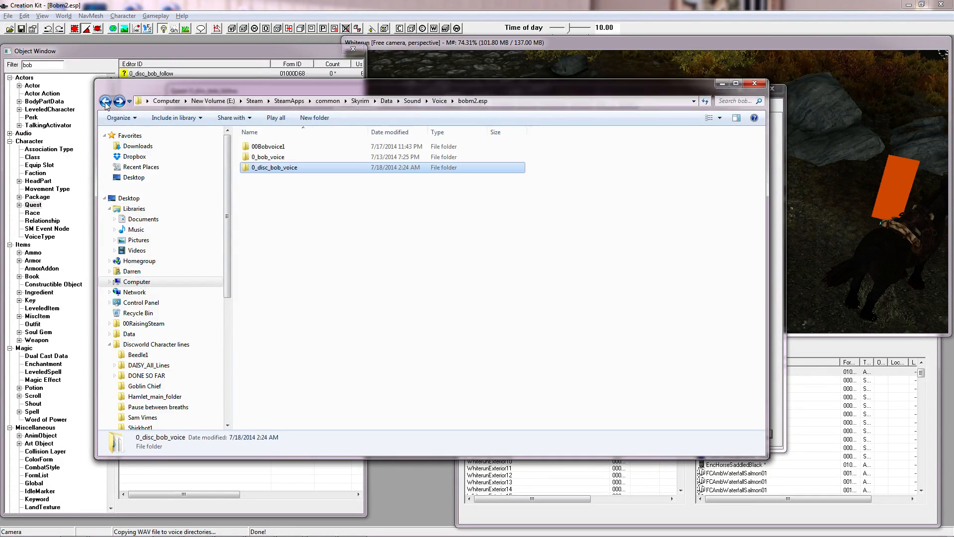
left_click(755, 83)
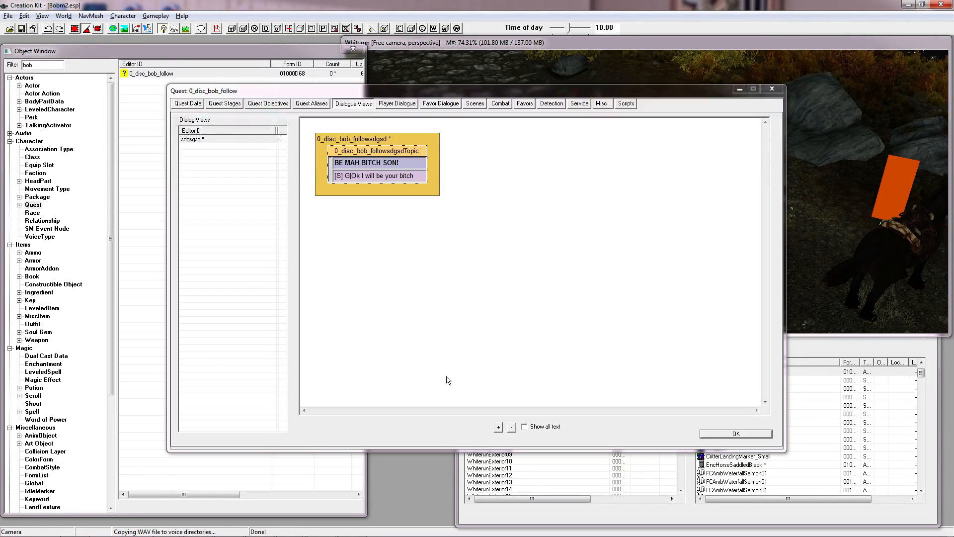
Close the 0_disc_bob_follow quest with its changes, save the Bobm2.esp plugin and minimise the editor
left_click(726, 433)
left_click(15, 16)
left_click(28, 41)
left_click(908, 4)
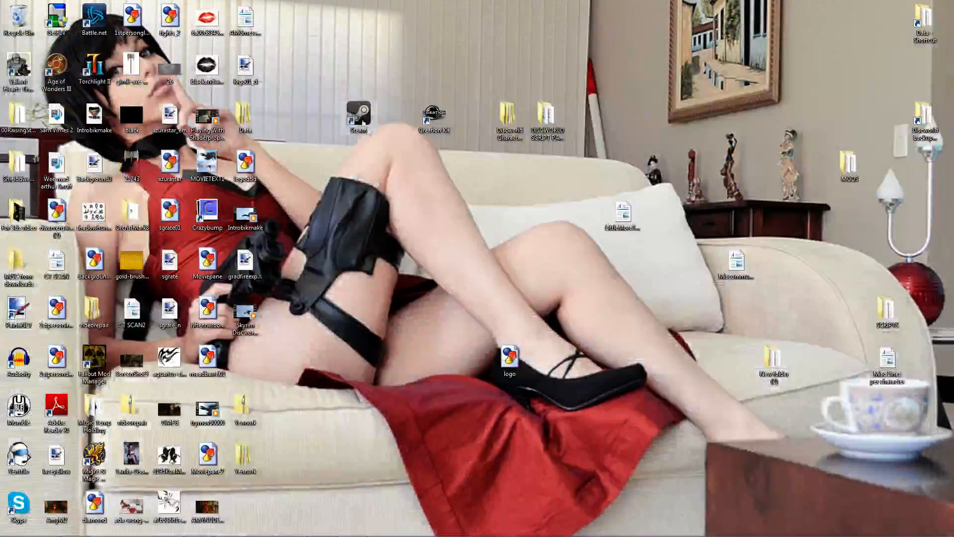
Switch to Steam and launch The Elder Scrolls V: Skyrim with Bobm2.esp enabled in the data files
double_click(356, 110)
left_click(213, 60)
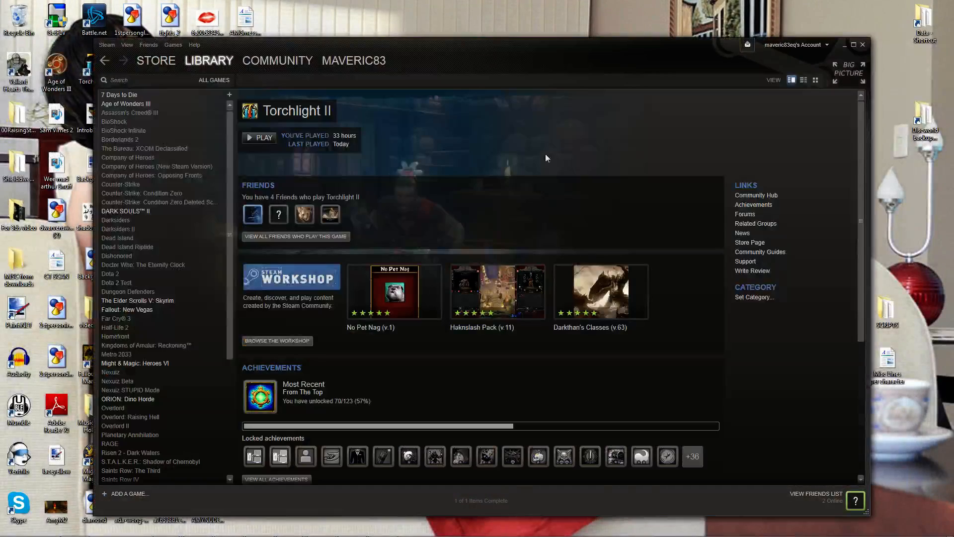
left_click(143, 300)
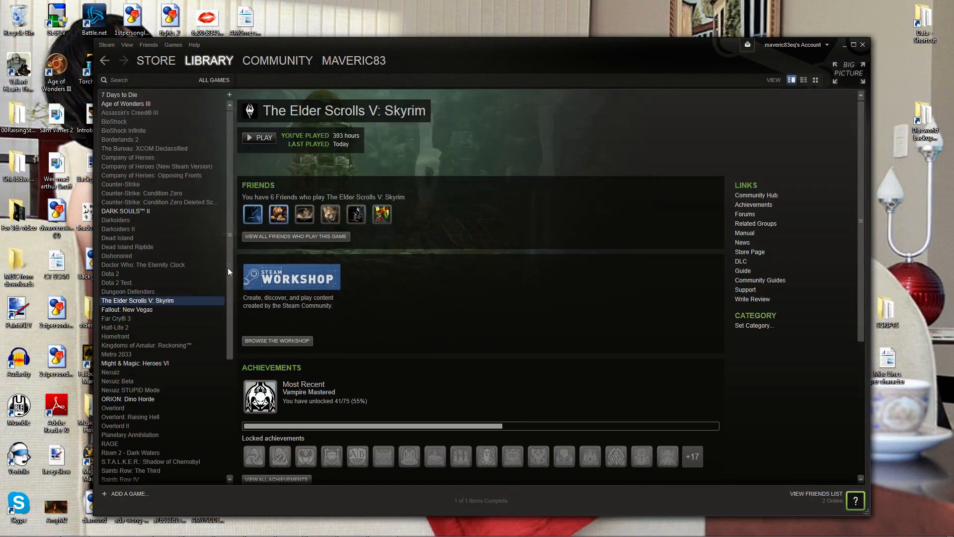
left_click(261, 139)
left_click(626, 278)
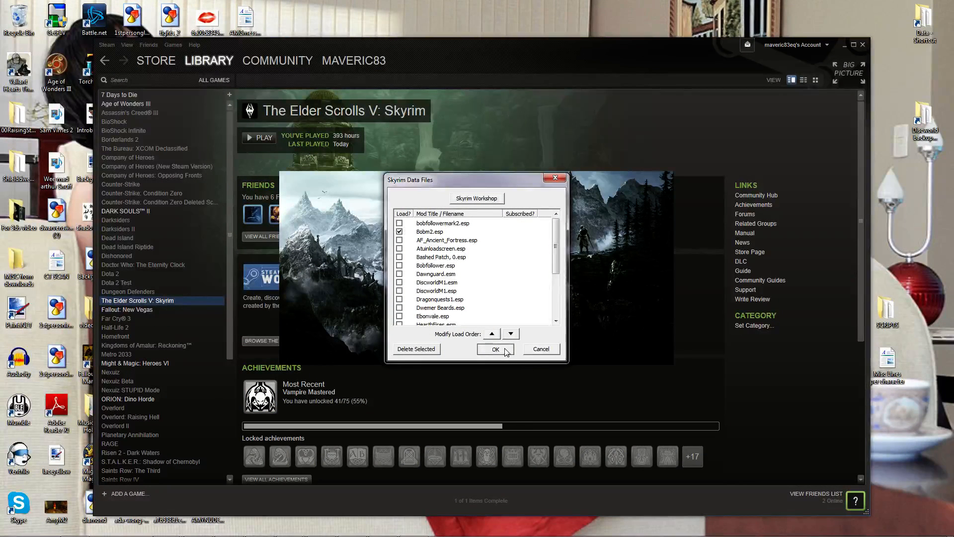
left_click(495, 349)
left_click(639, 243)
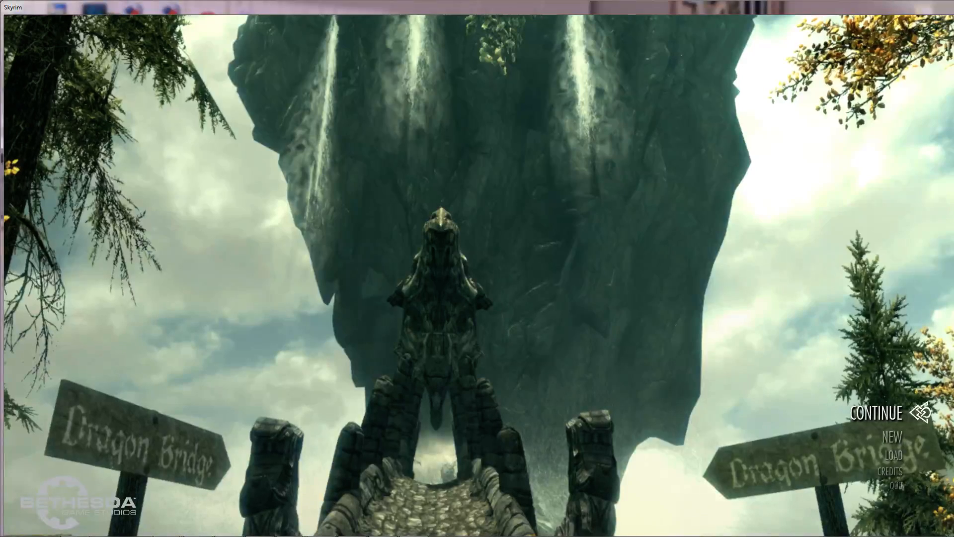
Load an older saved game located near Riverwood and return from the journal to the game
key("Down")
key("Down")
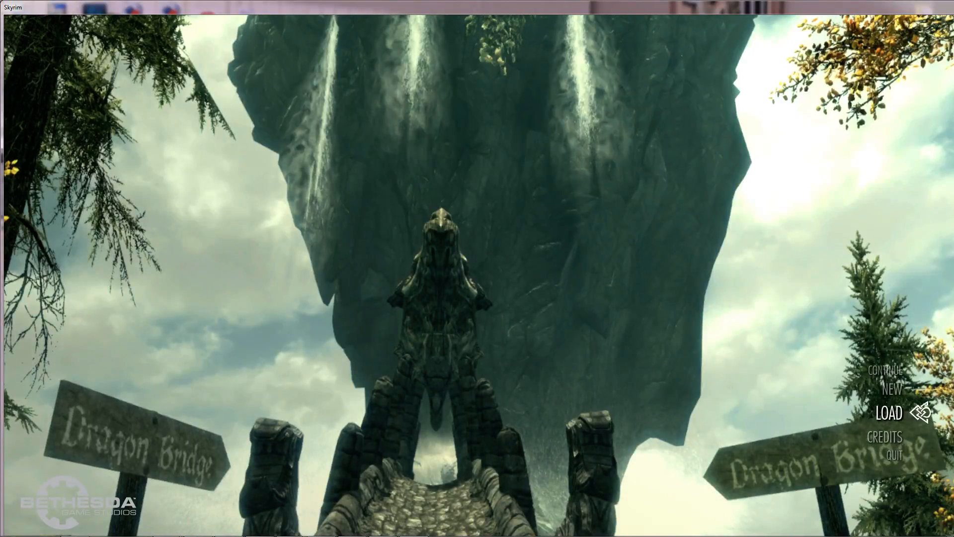
key("Return")
key("Down")
key("Down")
key("Down")
key("Down")
key("Down")
key("Down")
key("Down")
key("Down")
key("Down")
key("Down")
key("Down")
key("Down")
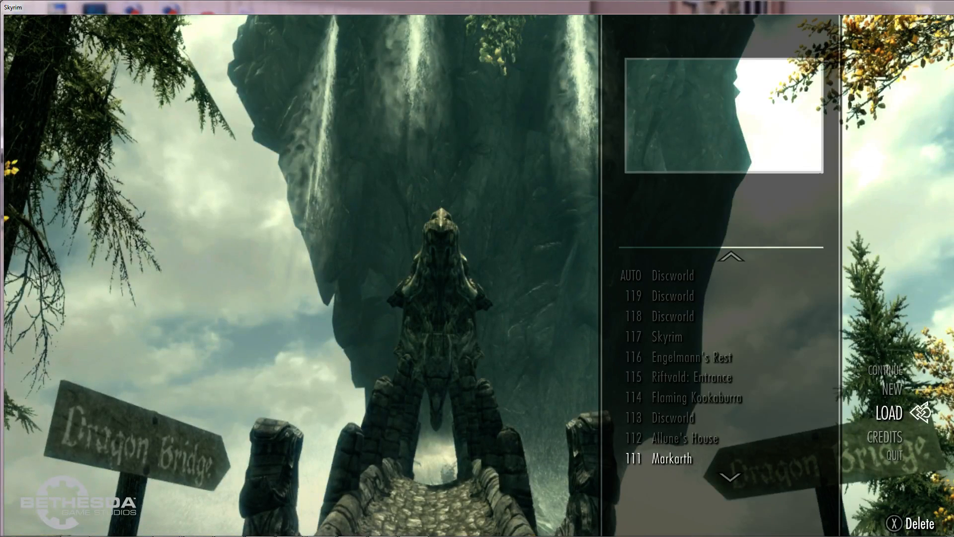
key("Return")
key("Return")
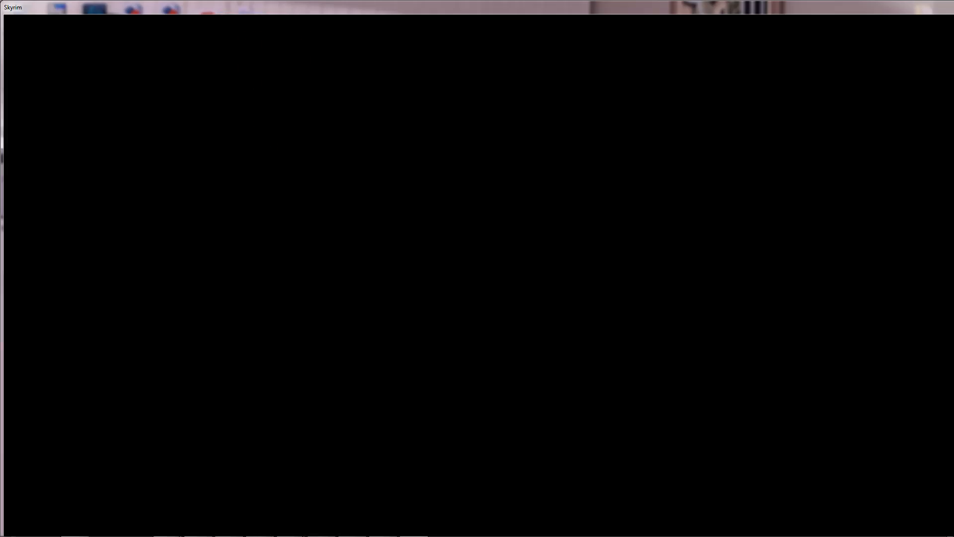
key("Escape")
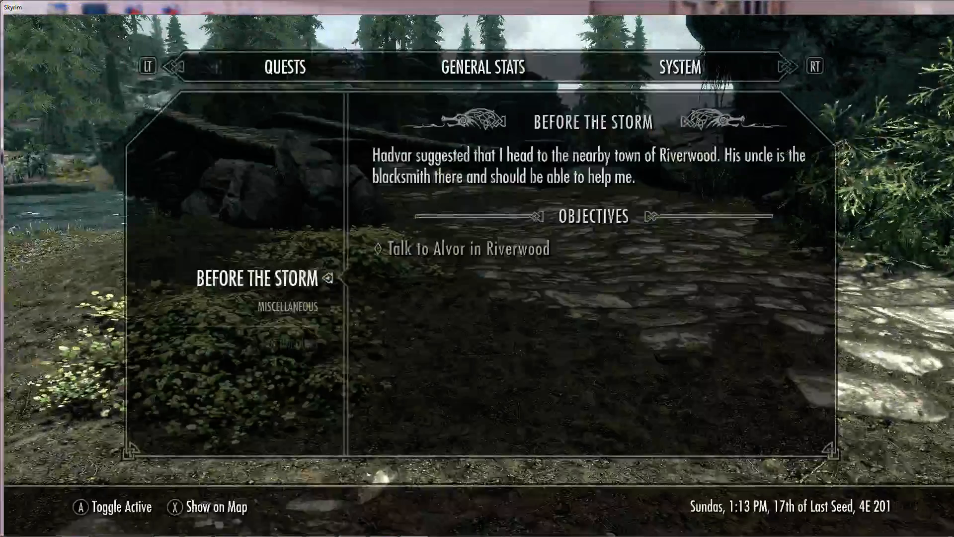
key("Return")
key("Return")
key("Return")
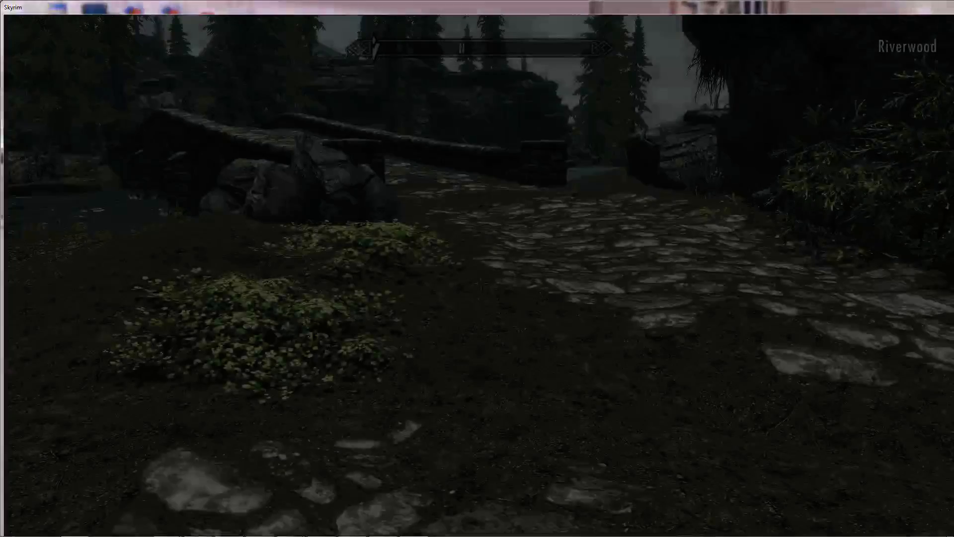
Teleport the player with the console command coc whiterun
type("coc witerun")
key("Return")
type("coc whiterun")
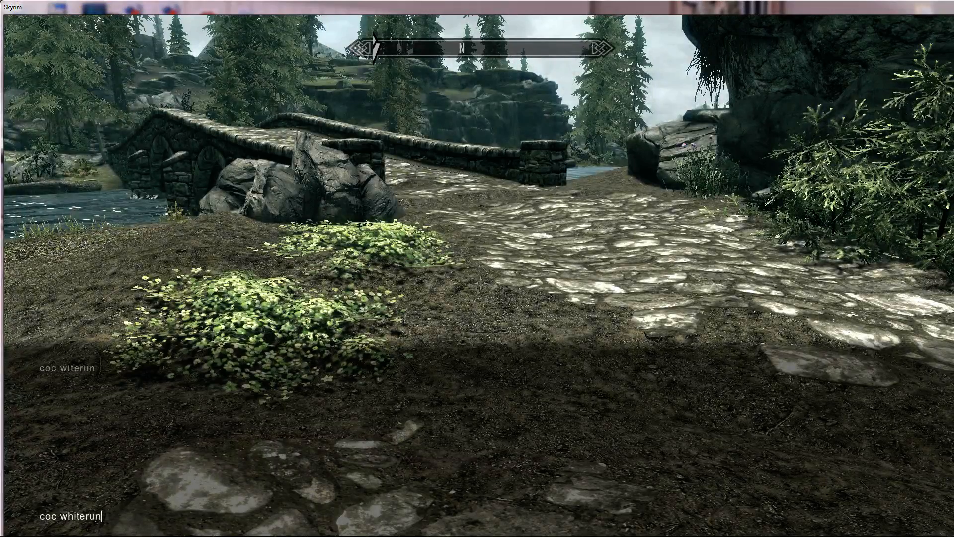
key("Return")
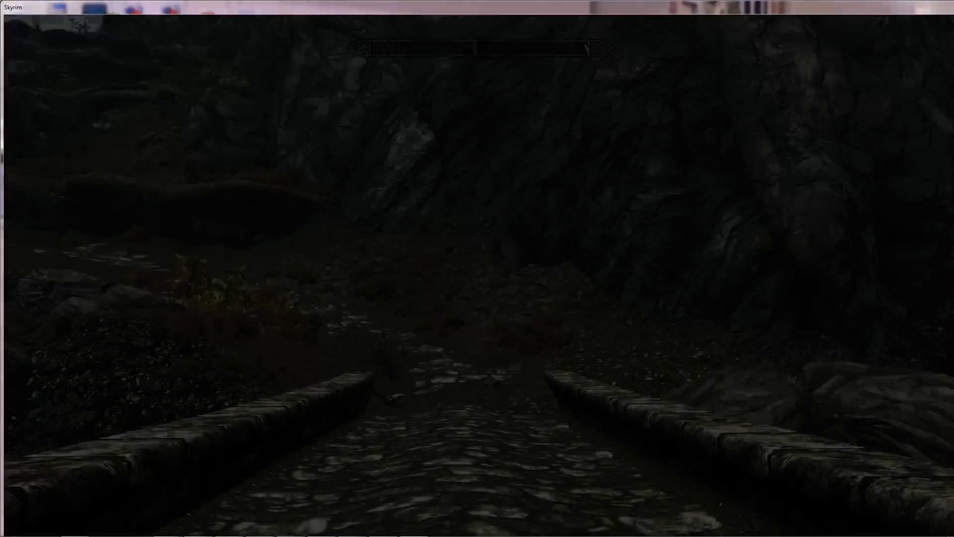
Lower the volume in the game's audio settings and return to the game
key("j")
key("Right")
key("Right")
key("Down")
key("Down")
key("Return")
key("Down")
key("Down")
key("Return")
key("Left")
key("Left")
key("Left")
key("Left")
key("Escape")
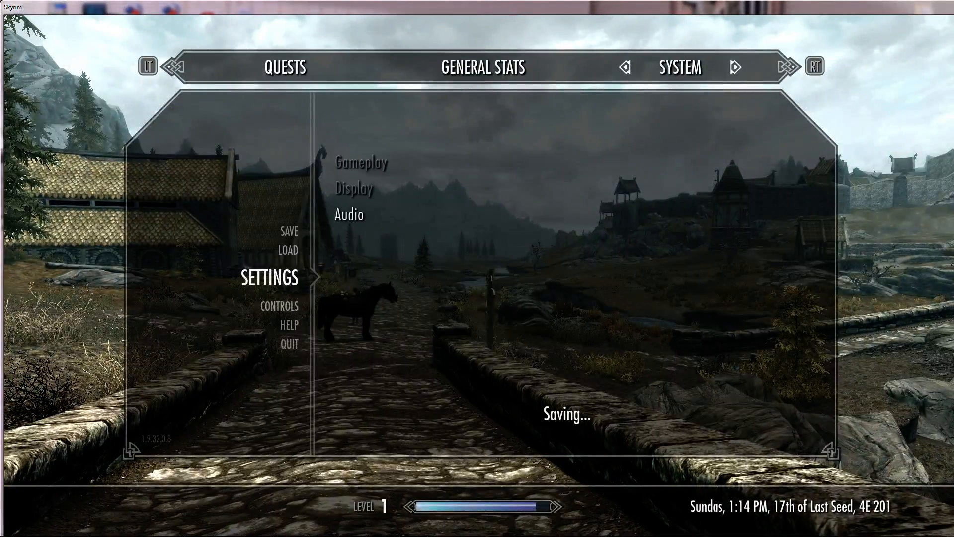
key("Escape")
key("Up")
key("Up")
key("Escape")
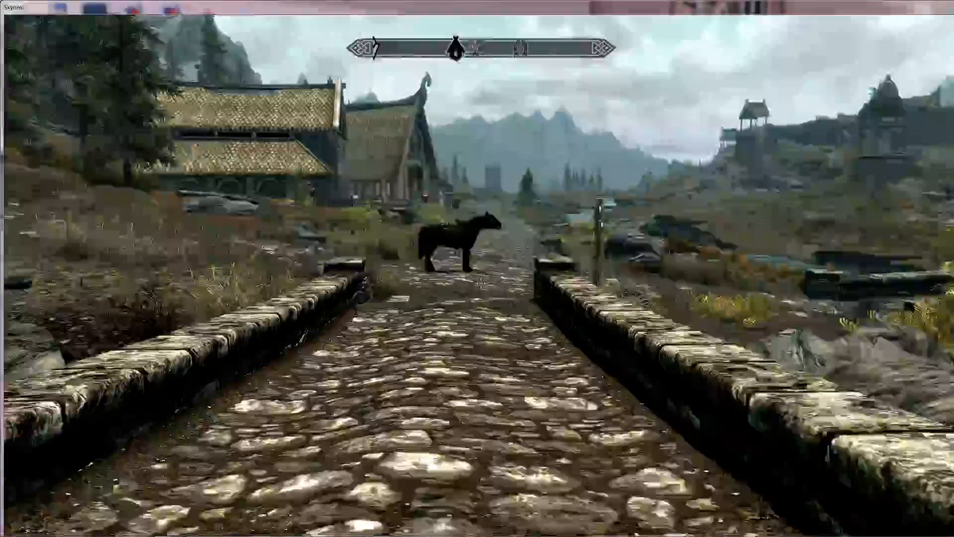
Approach bob on the road near the stables and recruit him through his follow dialogue option
key("w")
key("alt")
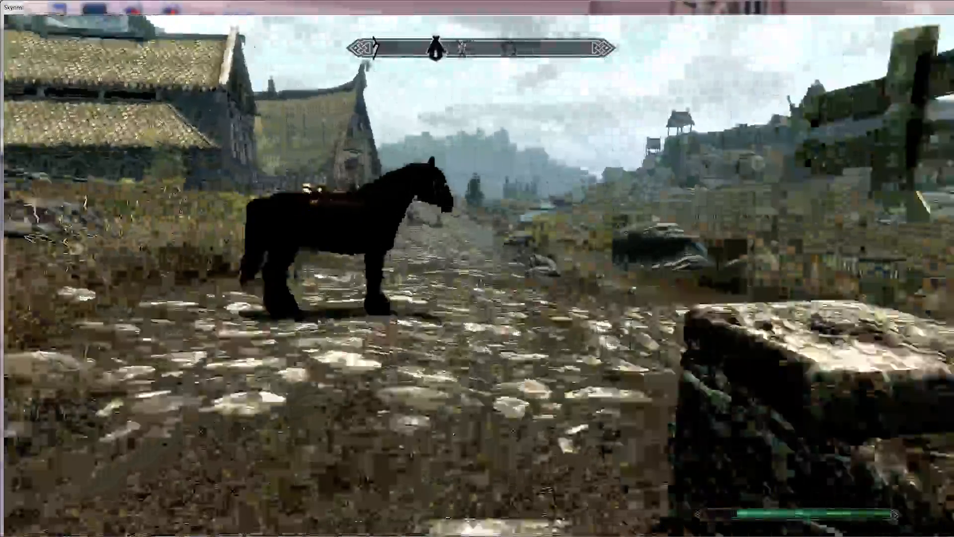
key("w")
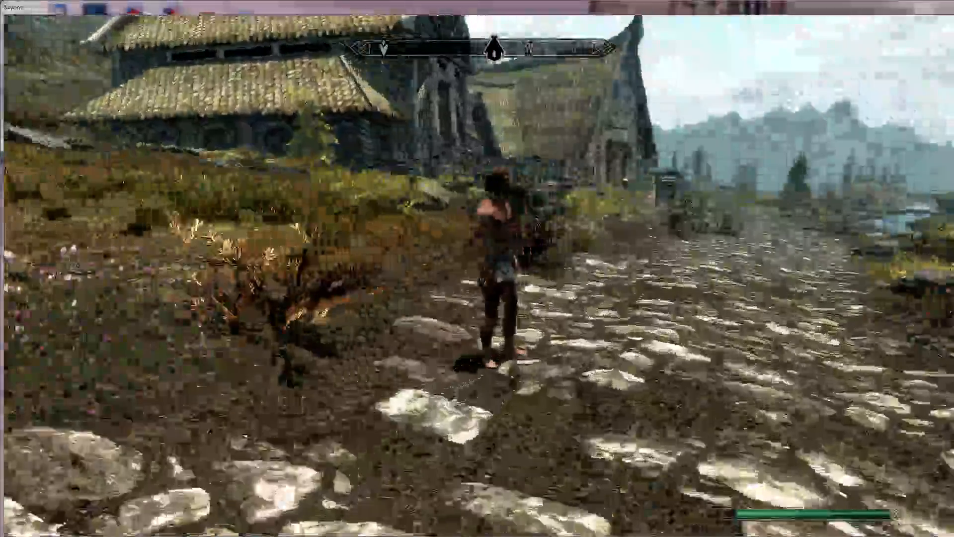
key("e")
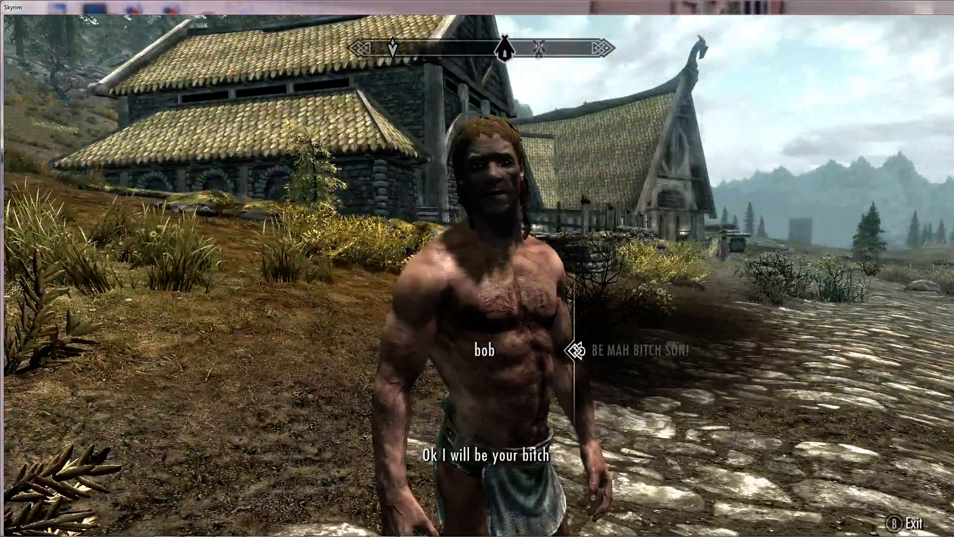
Mount the black horse and ride around the Whiterun stables to check how bob reacts
key("s")
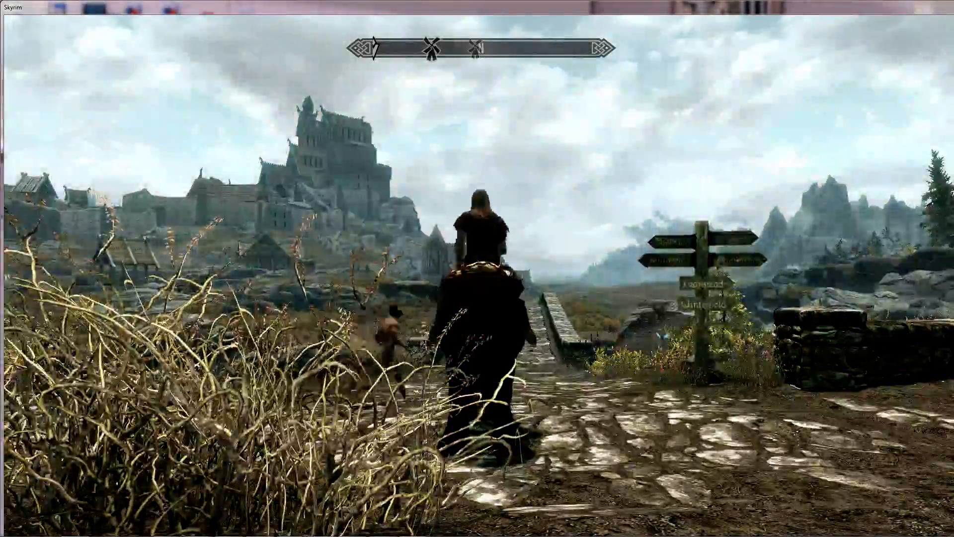
key("w")
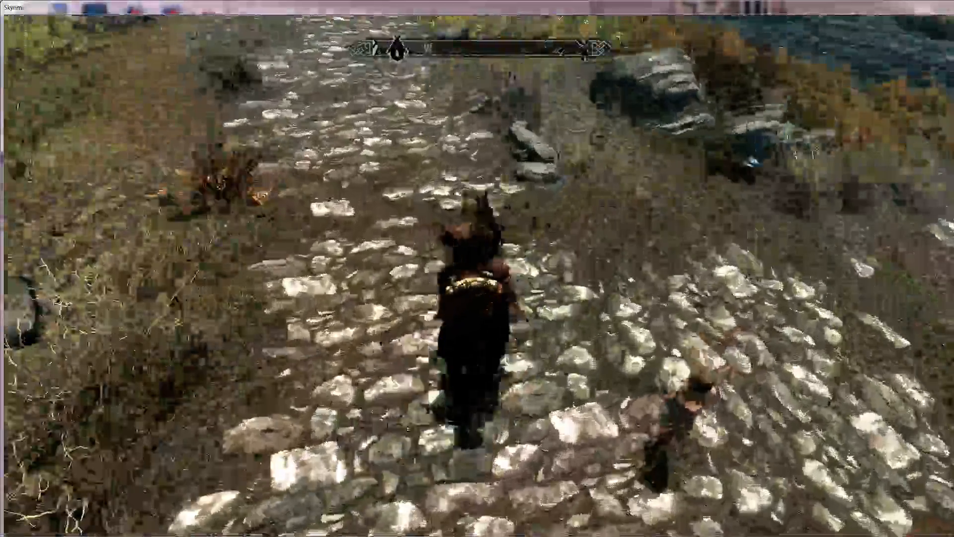
key("w")
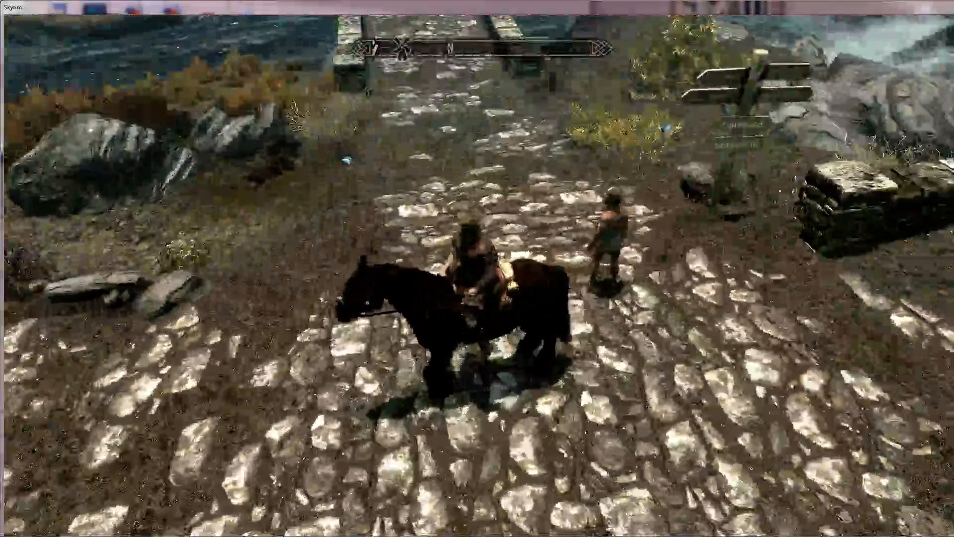
key("w")
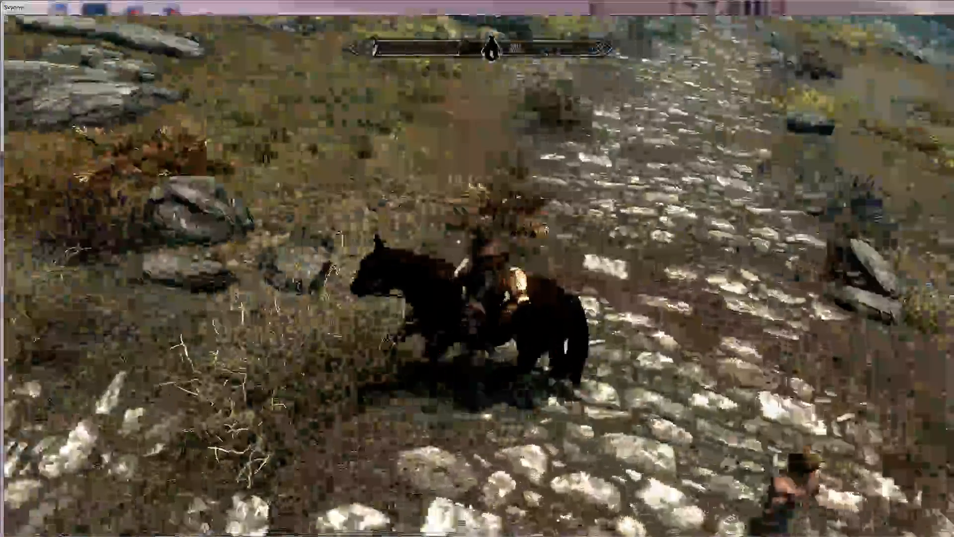
key("w")
key("w")
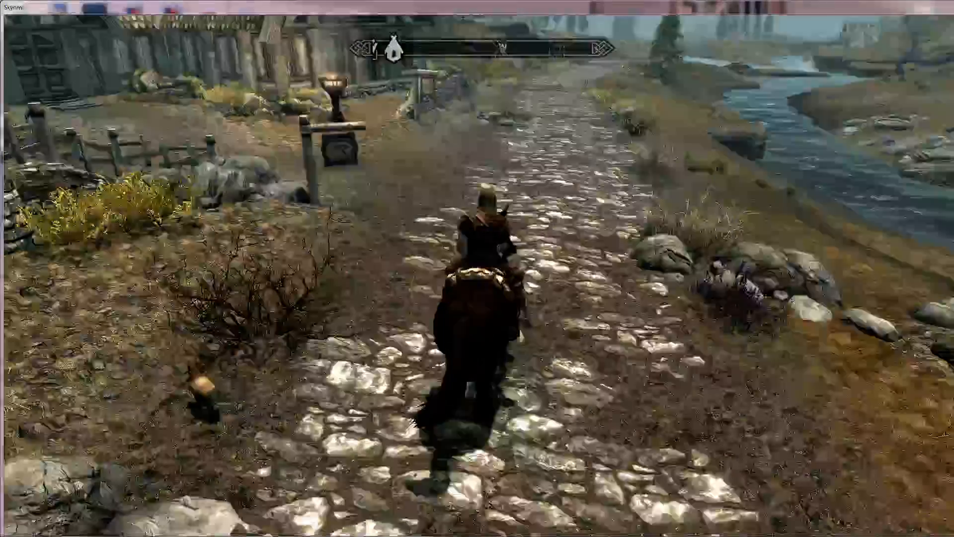
key("w")
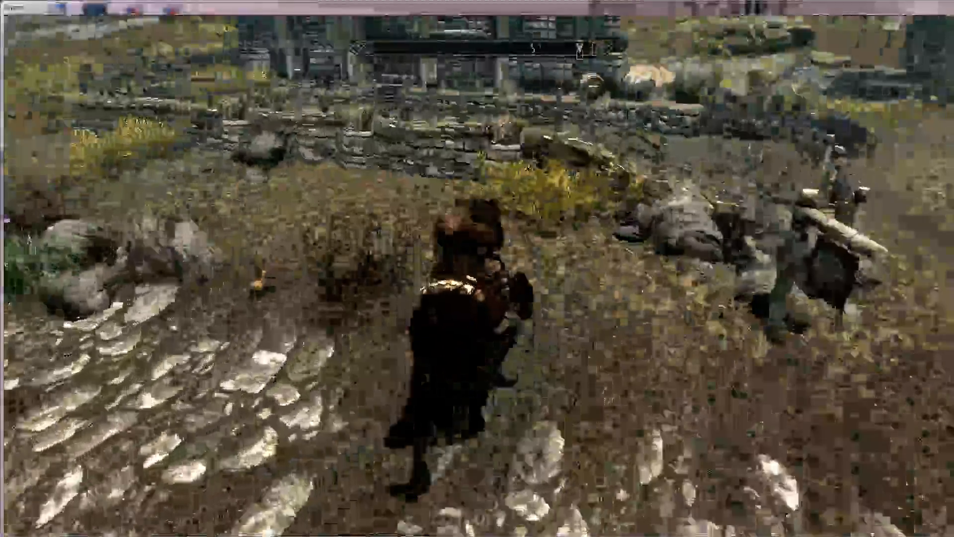
key("w")
key("w")
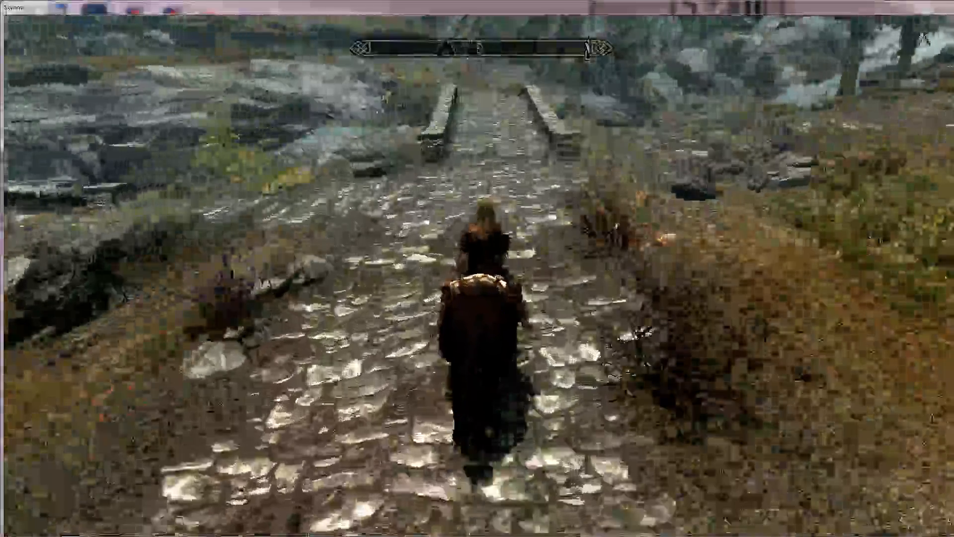
Ride across the stone bridge and back to check whether bob follows on his own horse, and dismount
key("w")
key("w")
key("w")
key("w")
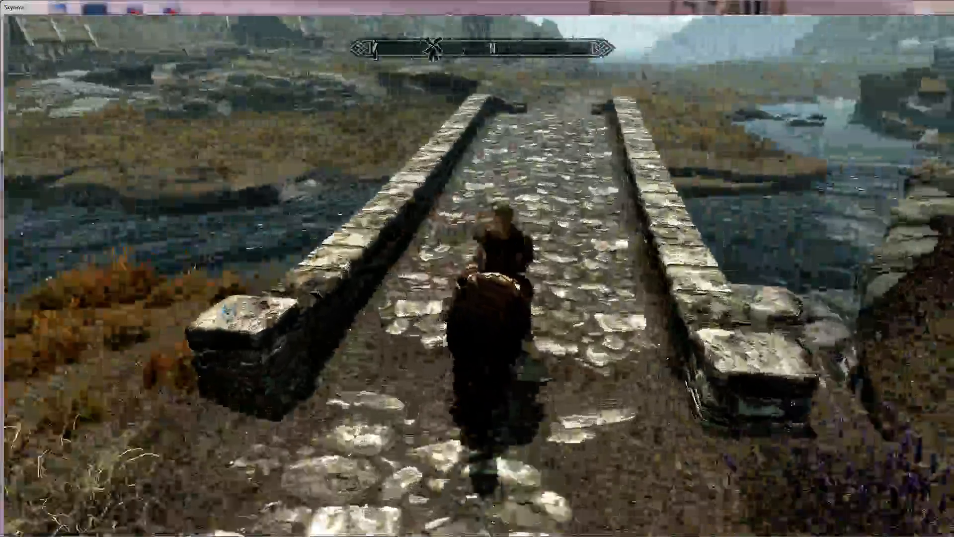
key("w")
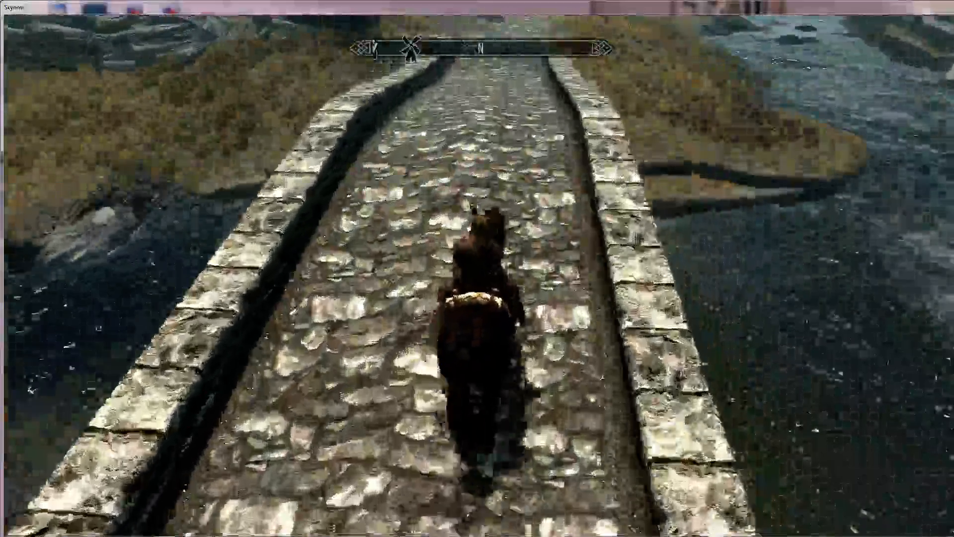
key("w")
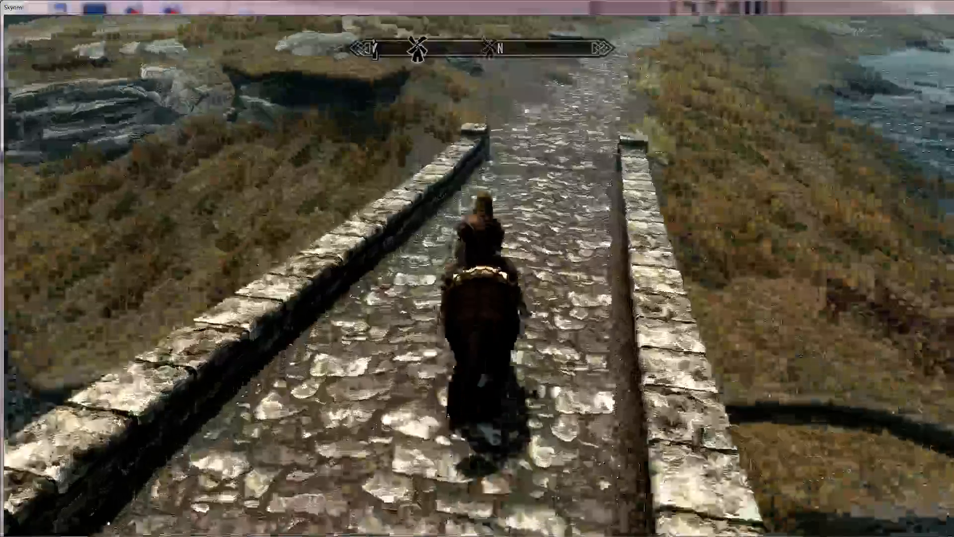
key("w")
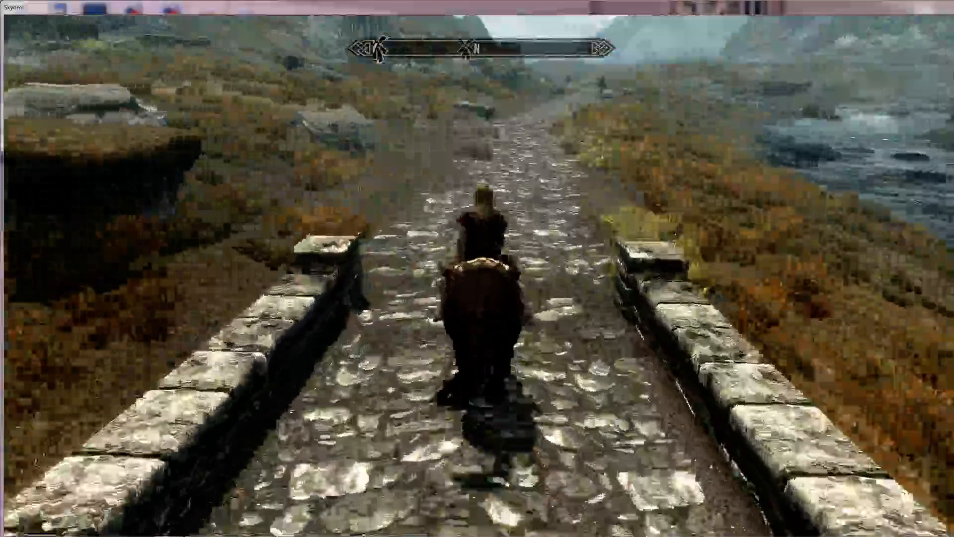
key("w")
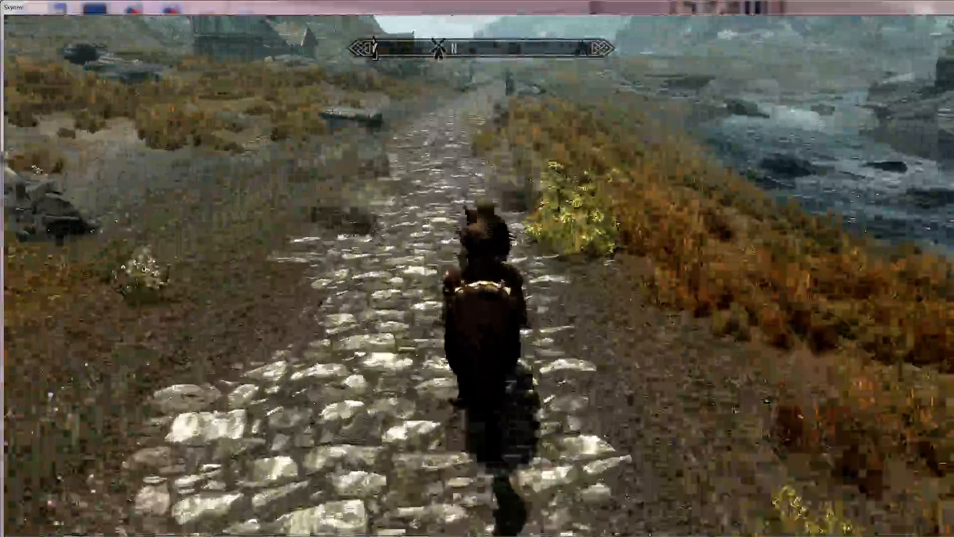
key("w")
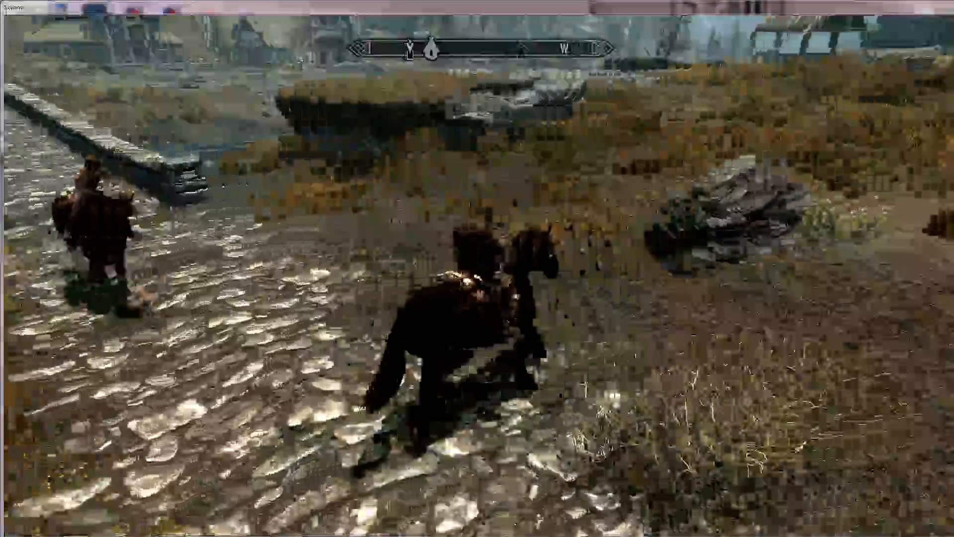
key("w")
key("w")
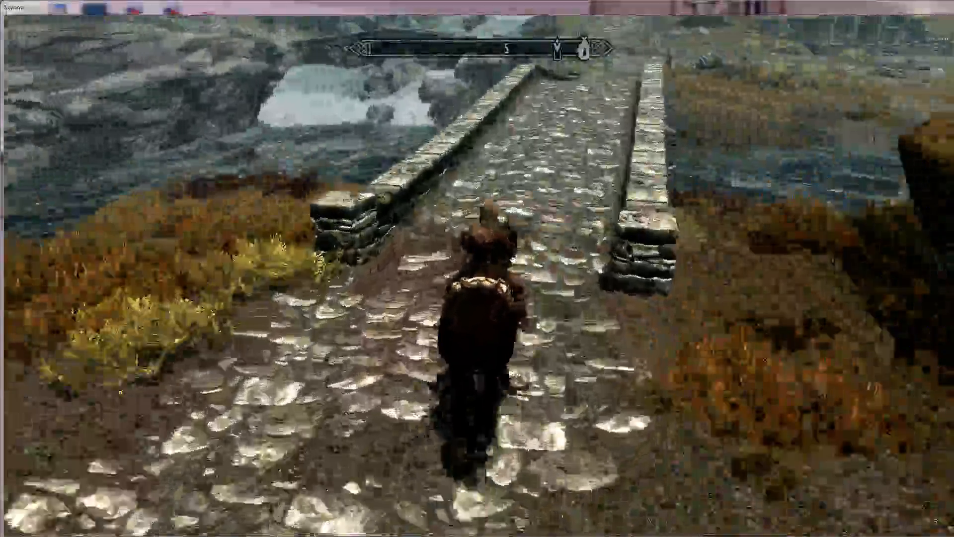
key("w")
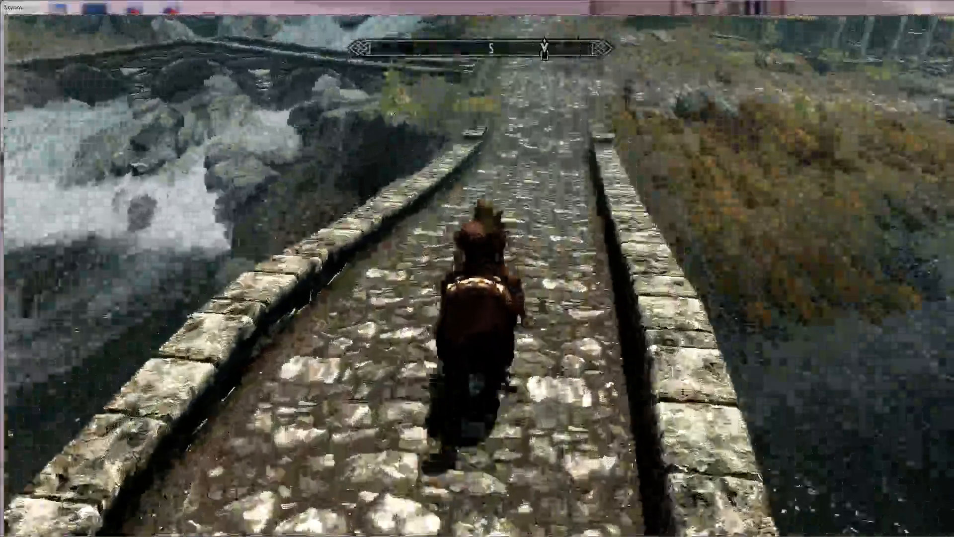
key("w")
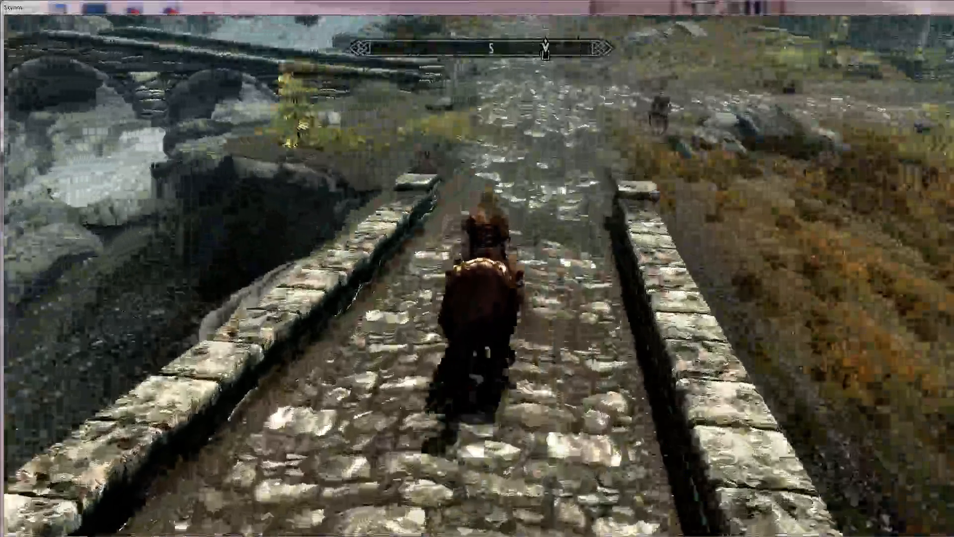
key("w")
key("Tab")
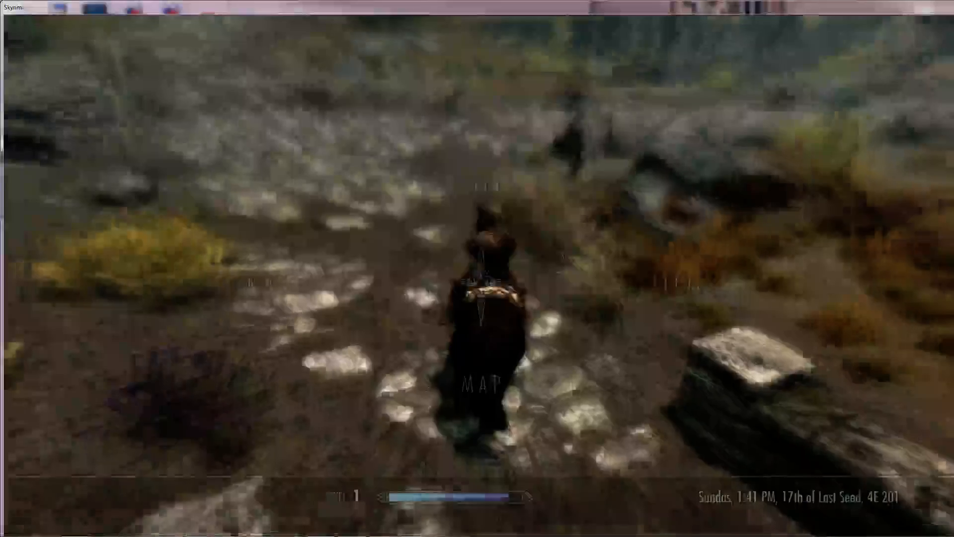
key("Tab")
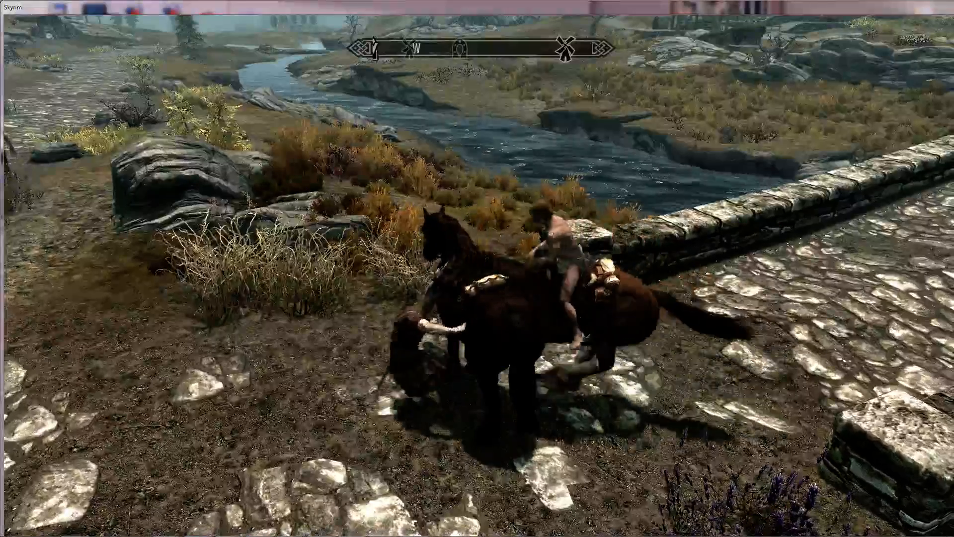
Mount the black horse again and ride along the cobbled road near the stables to check how bob follows
key("f")
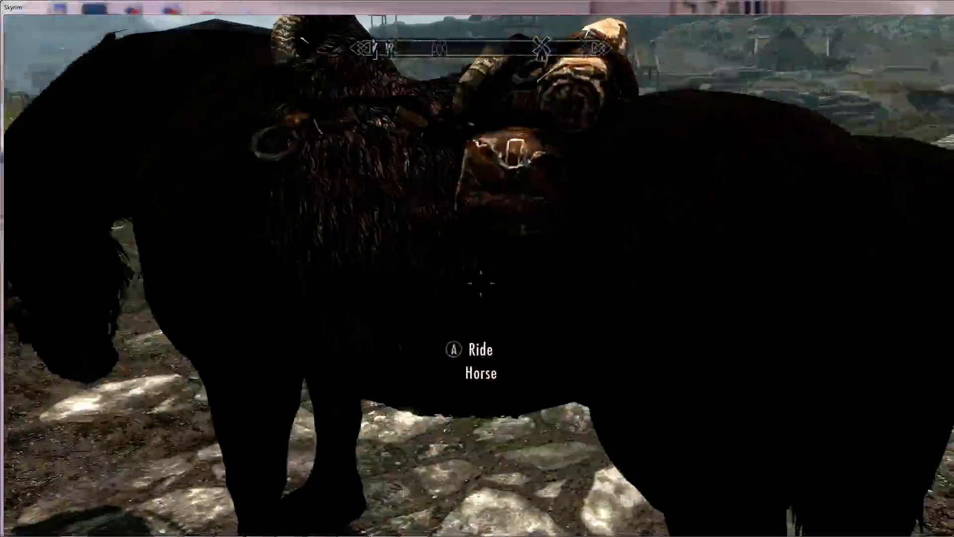
key("e")
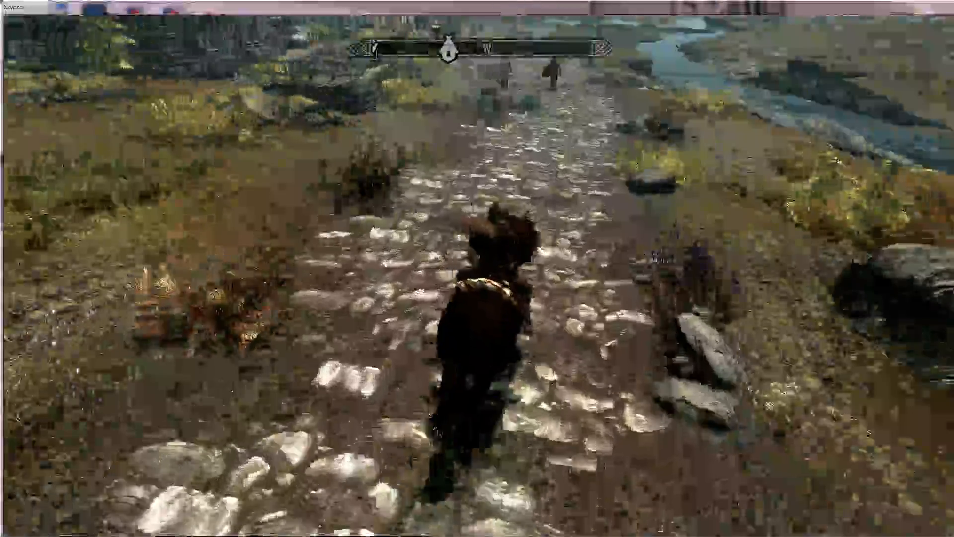
key("w")
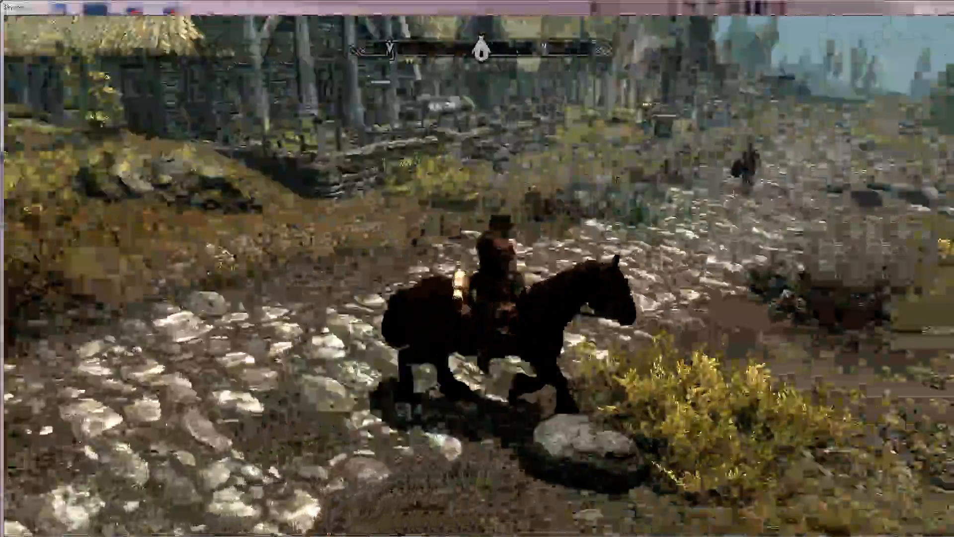
key("w")
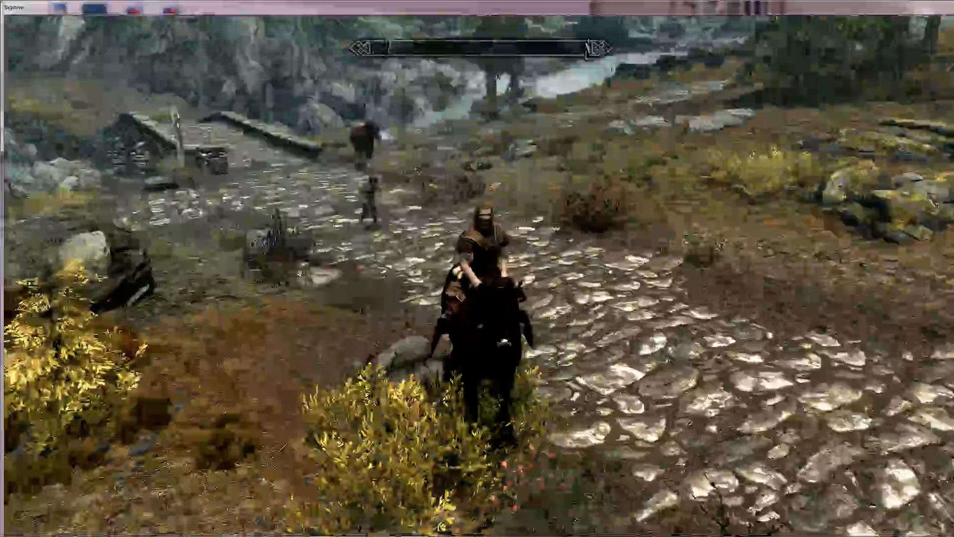
key("d")
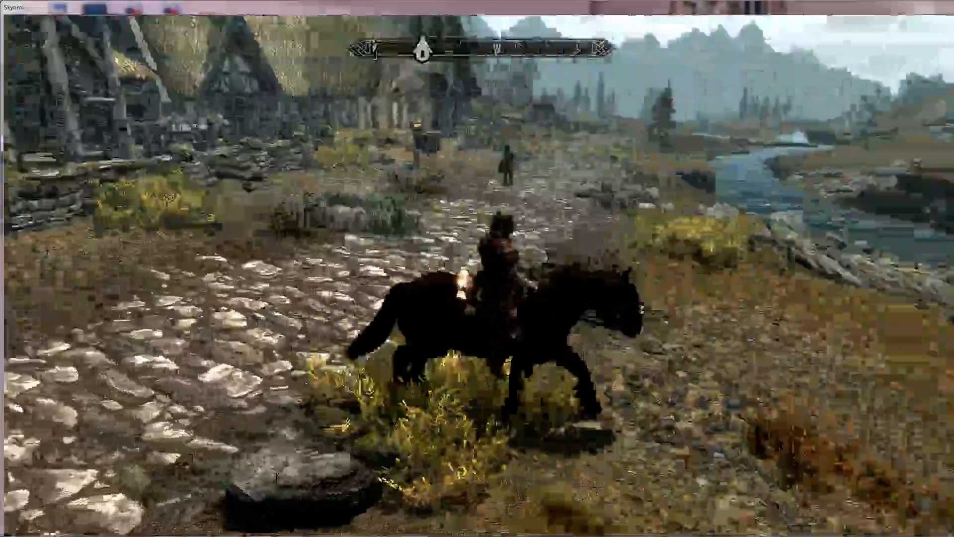
key("d")
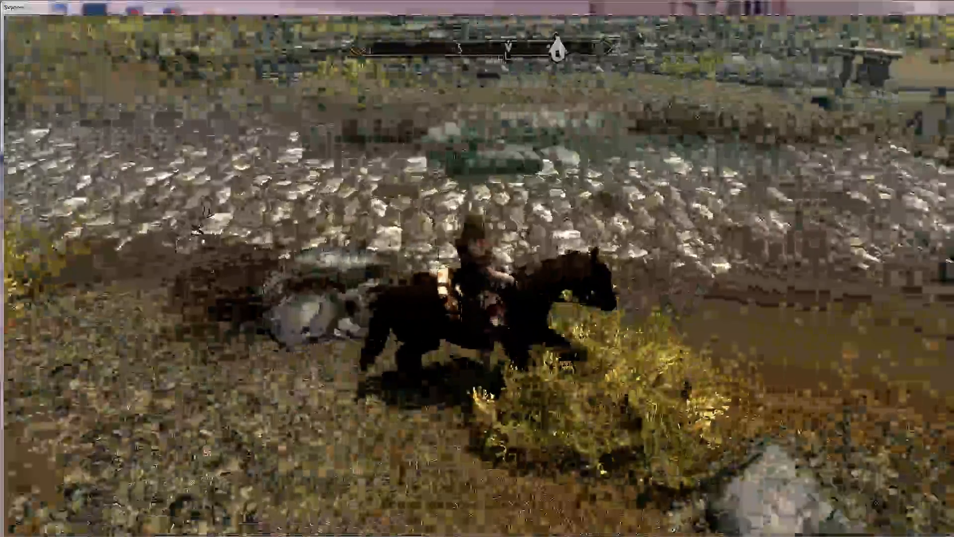
key("w")
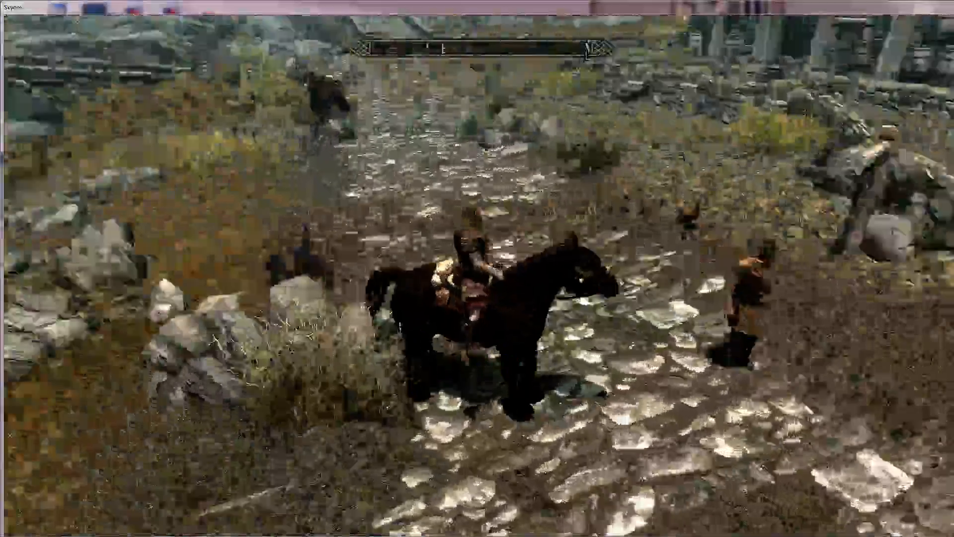
Turn the horse around and ride alongside bob toward the stone bridge to check whether he keeps pace
key("d")
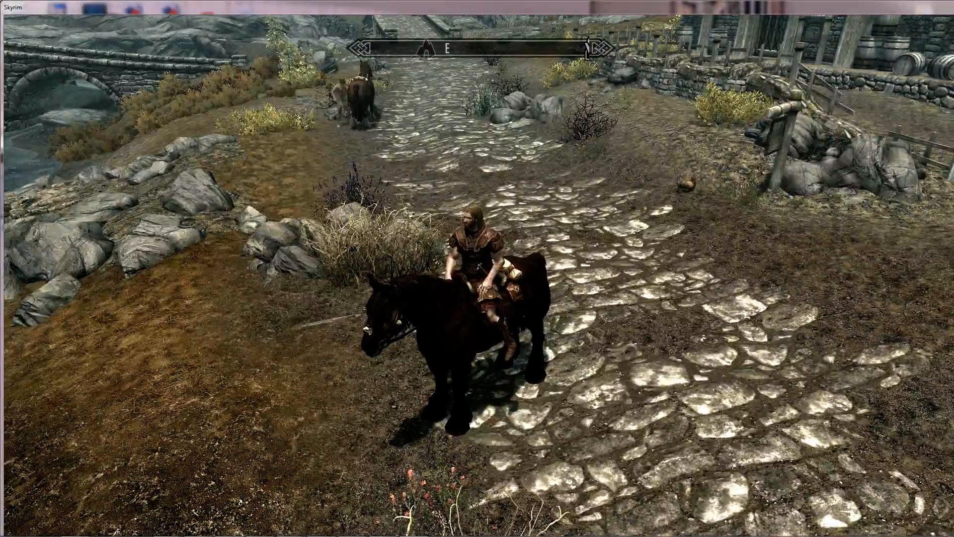
key("w")
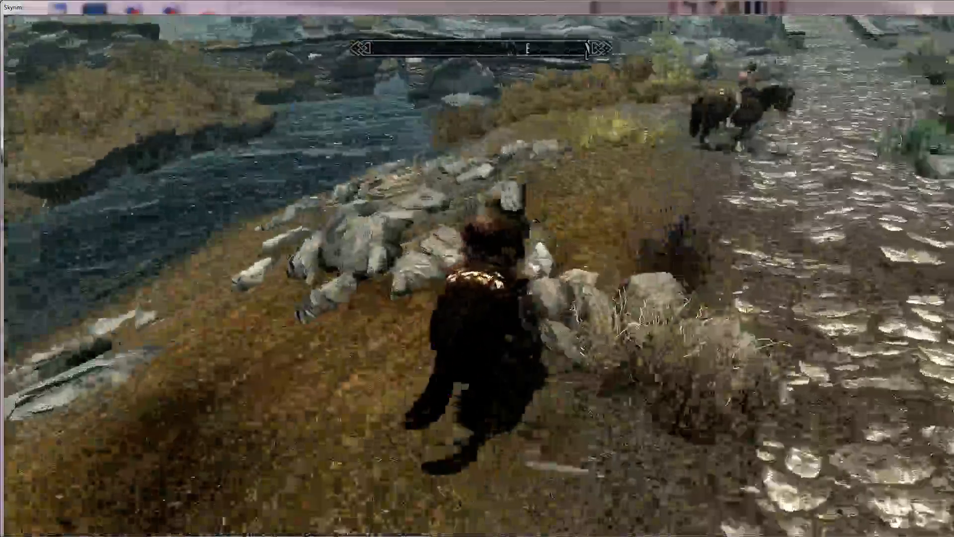
key("w")
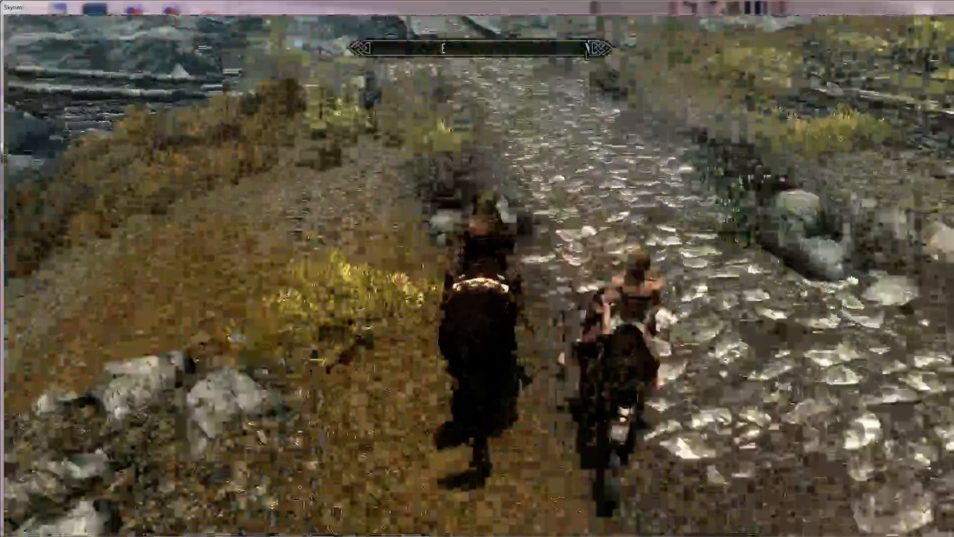
key("w")
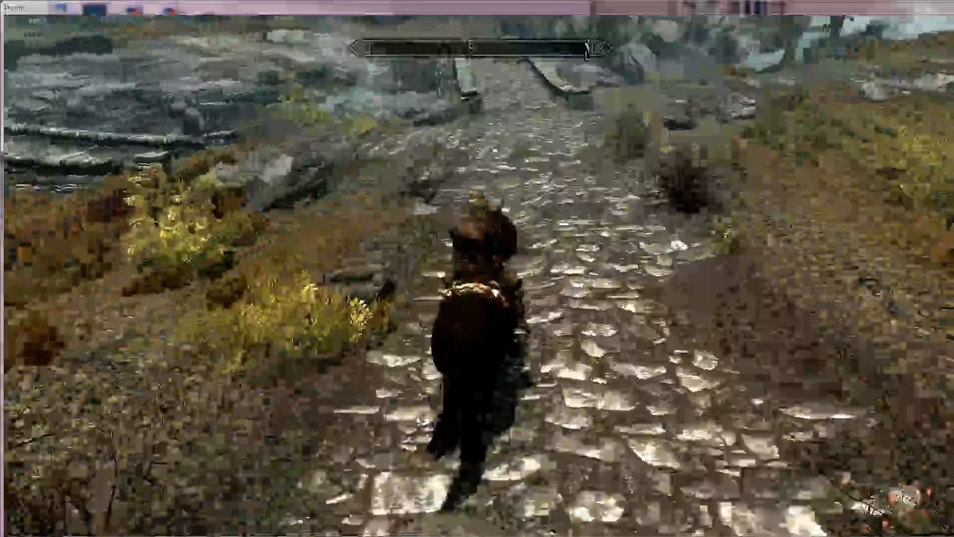
key("w")
key("w")
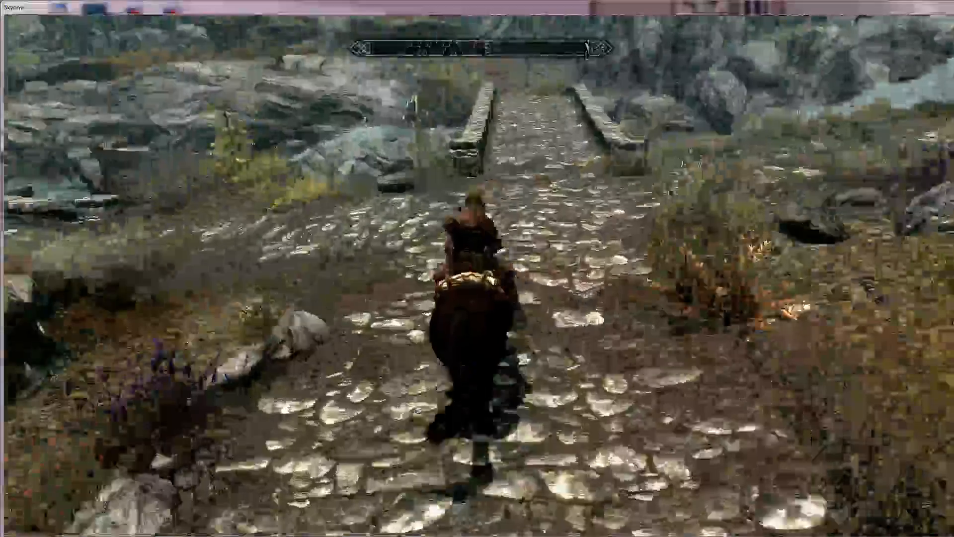
key("w")
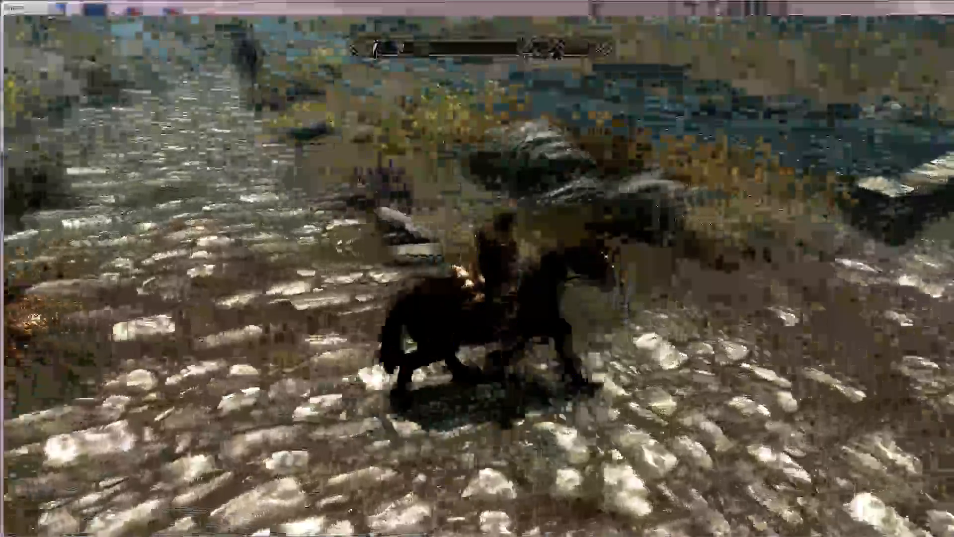
Turn back and ride west along the river road past the stables sign to test following over a longer distance
key("w")
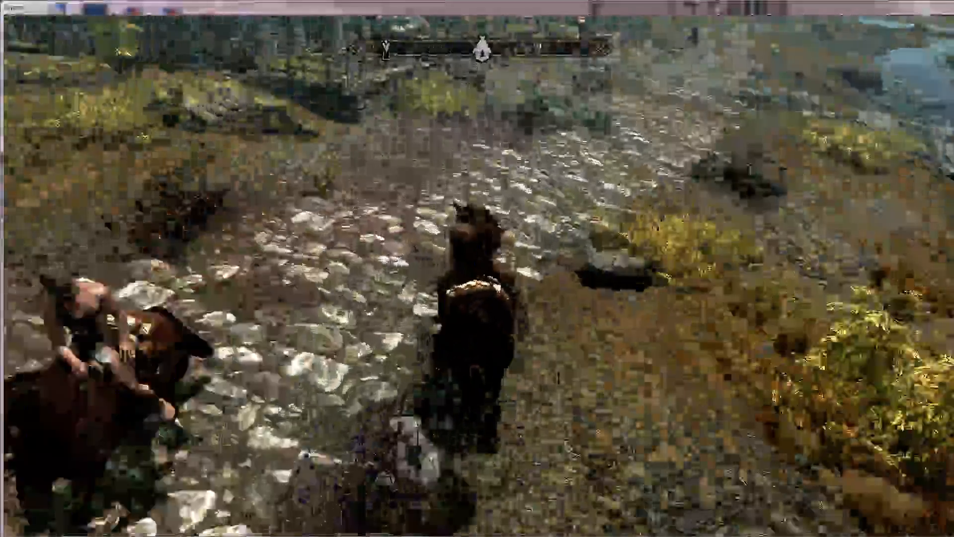
key("w")
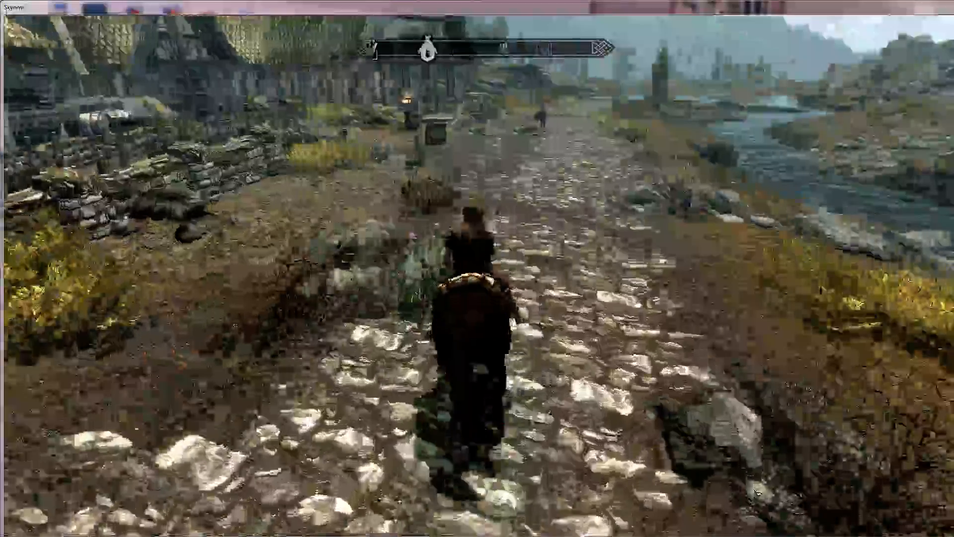
key("w")
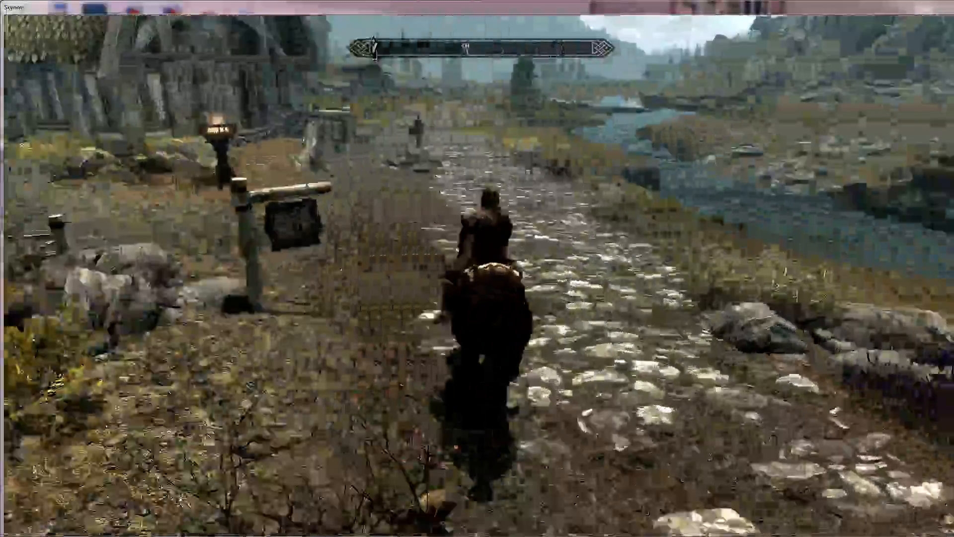
key("w")
key("w")
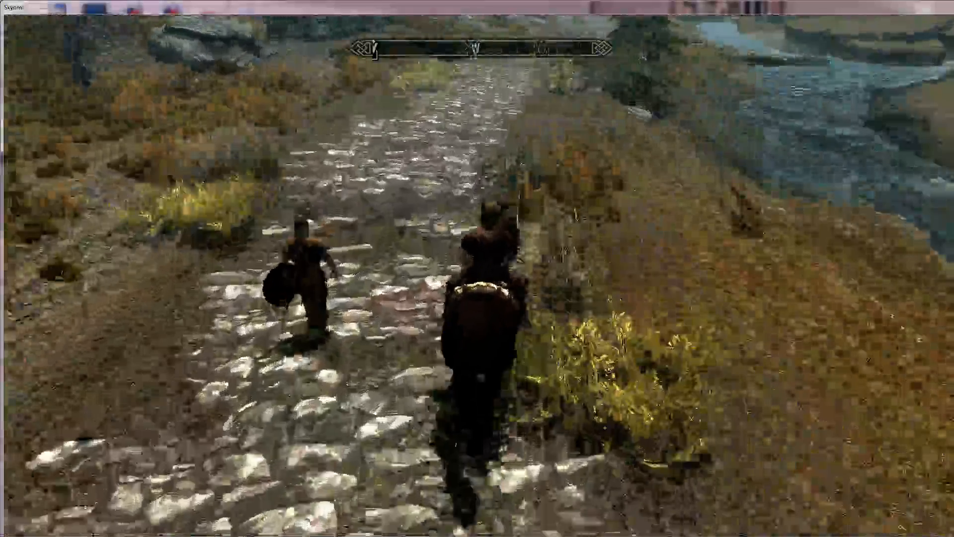
key("w")
key("w")
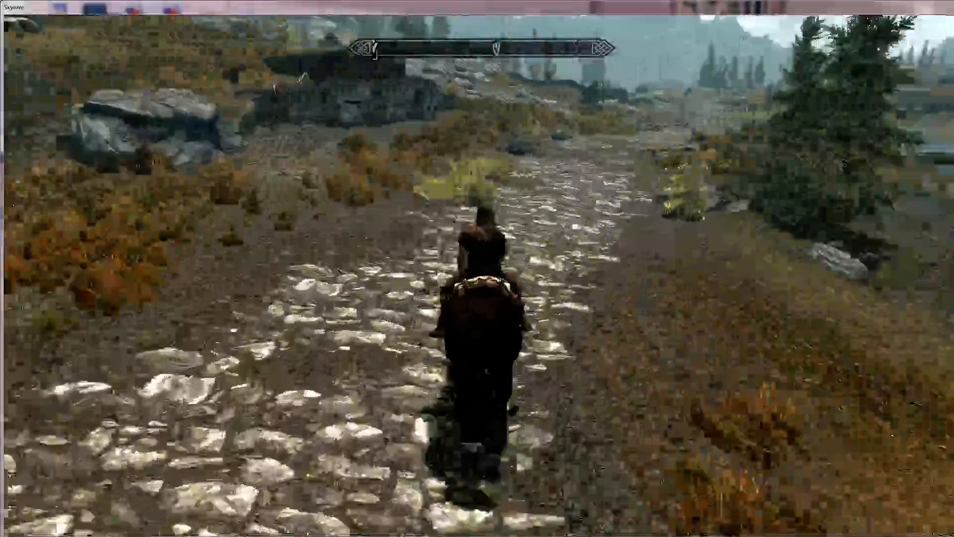
key("w")
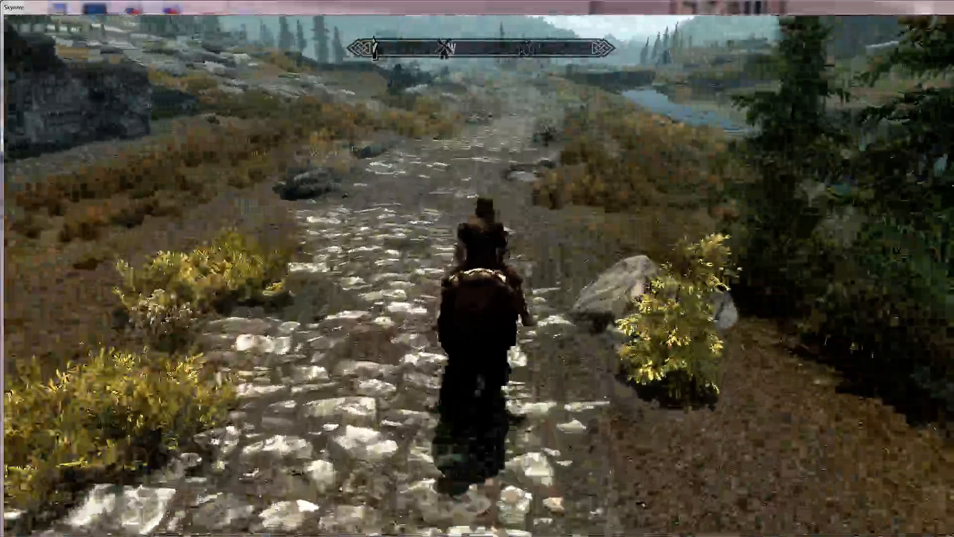
key("w")
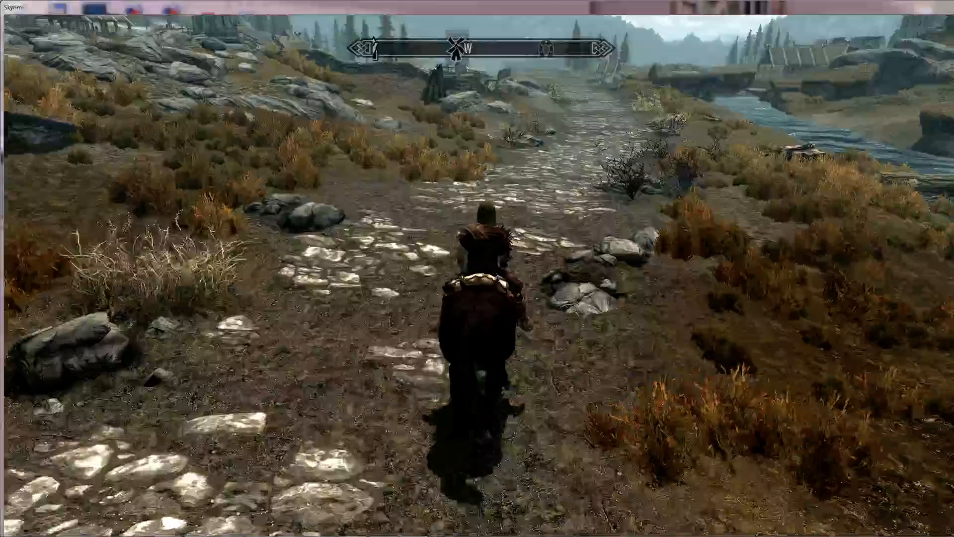
Halt farther along the road to check whether bob catches up, and ride off the cobbles into the grass
key("w")
key("w")
key("w")
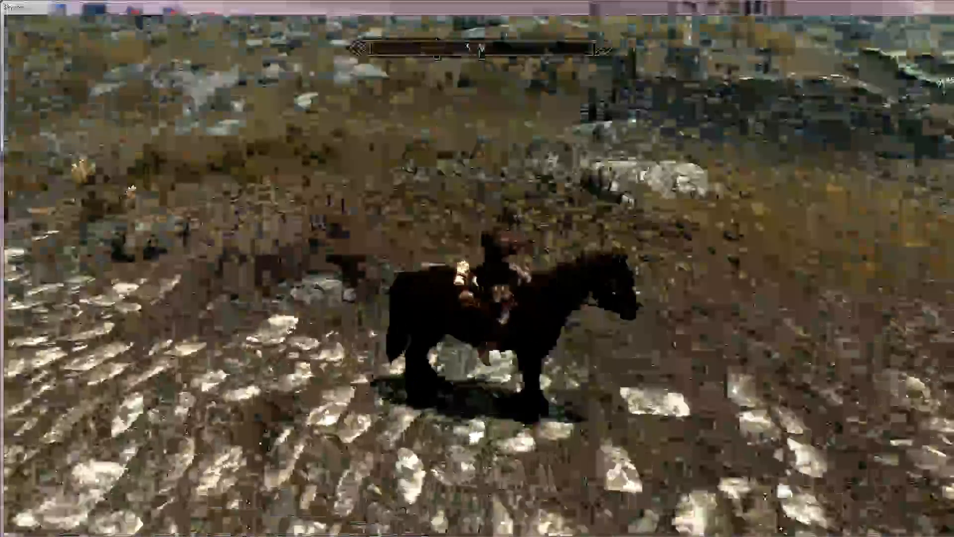
key("d")
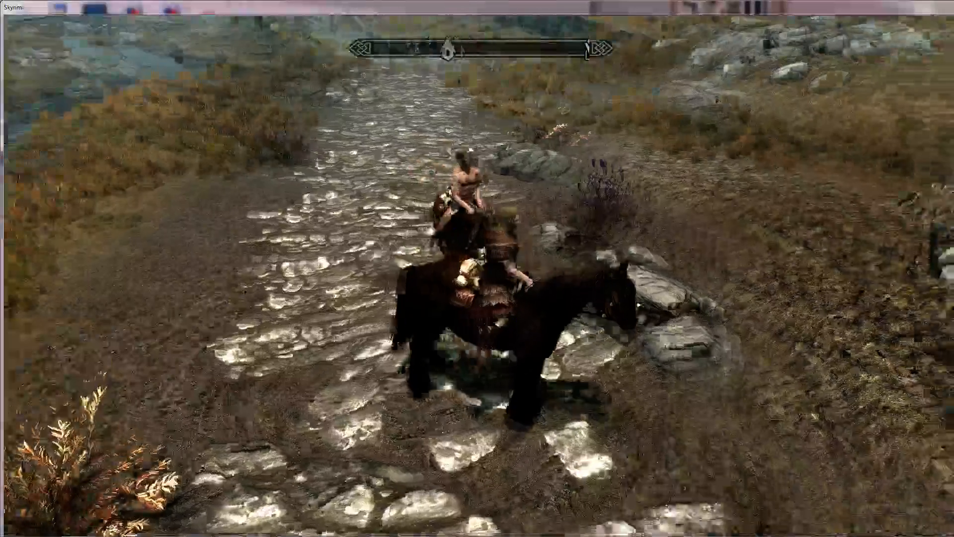
key("w")
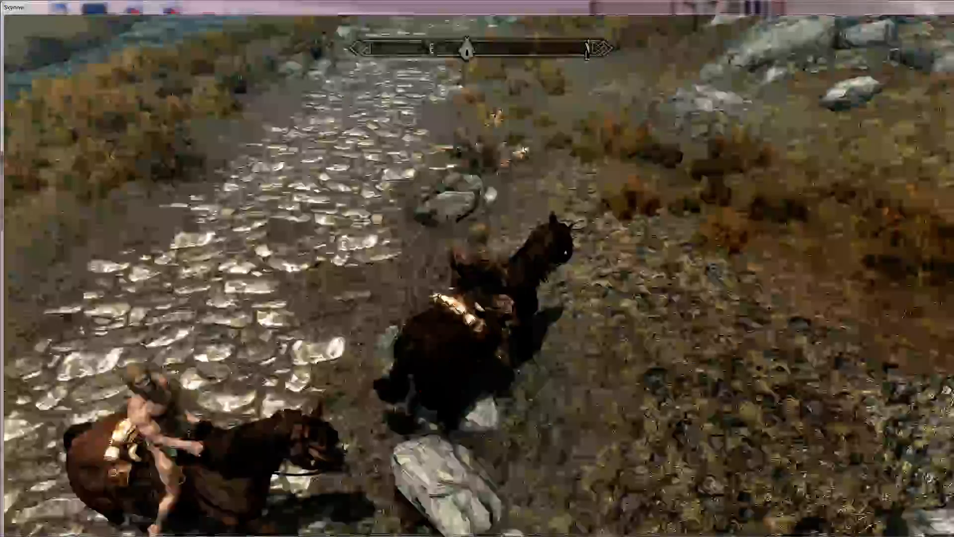
key("w")
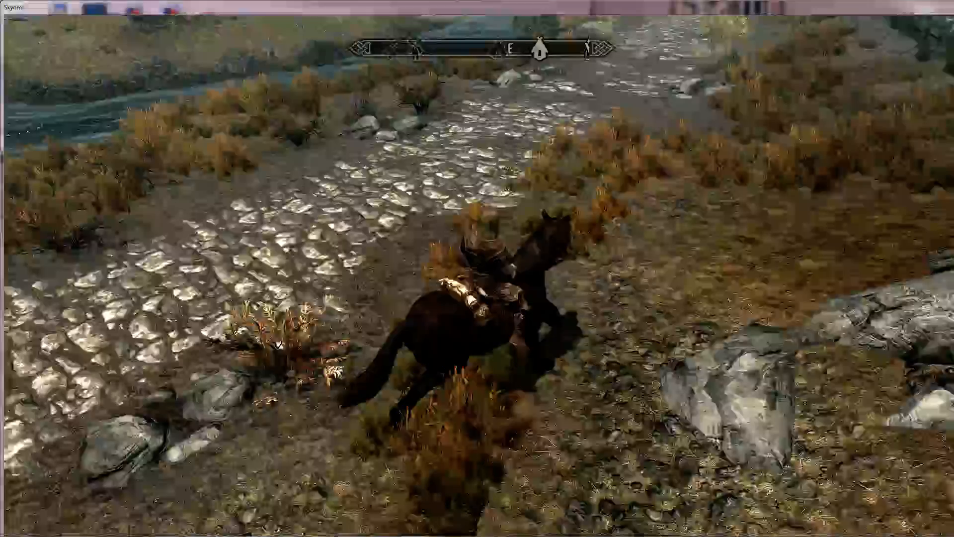
key("w")
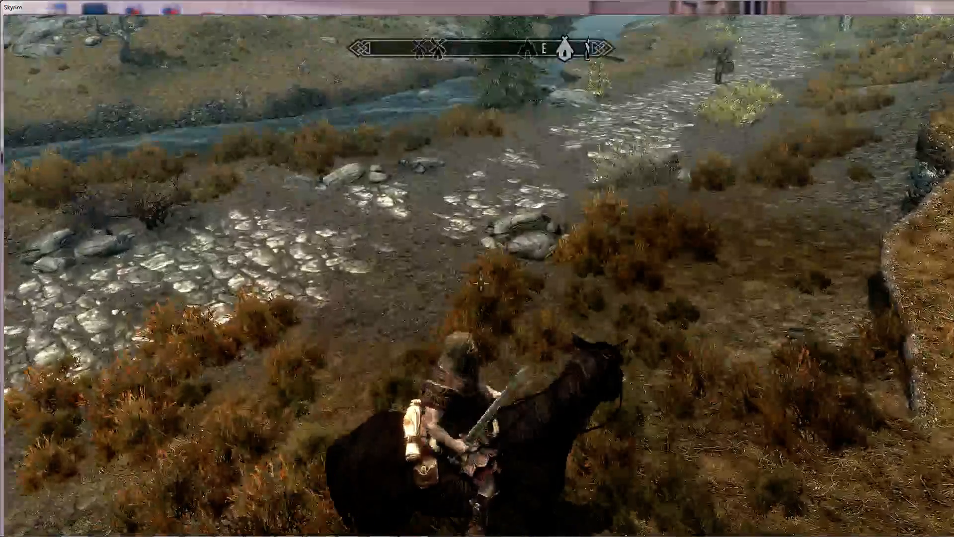
On foot, inspect bob and his horse from several sides, and try talking to him to check how he dismounts
key("w")
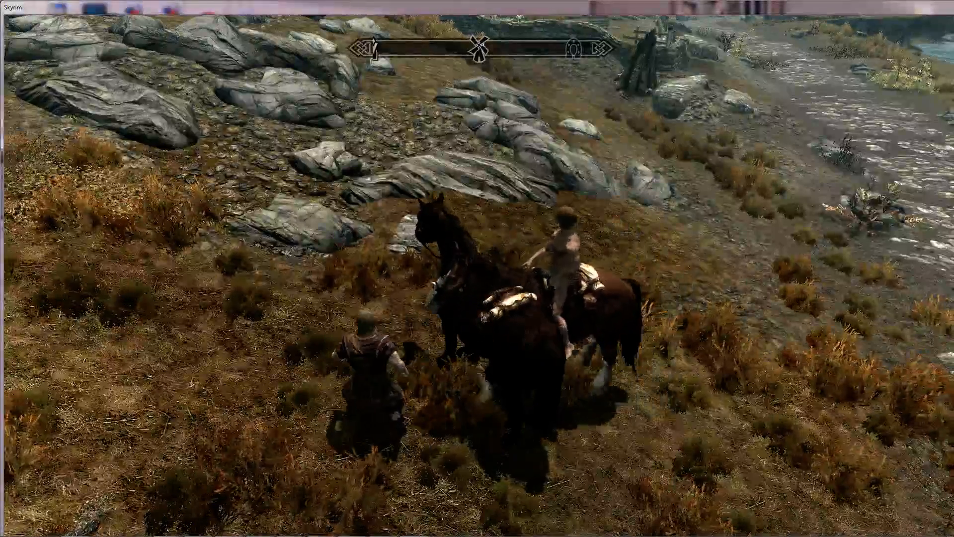
key("w")
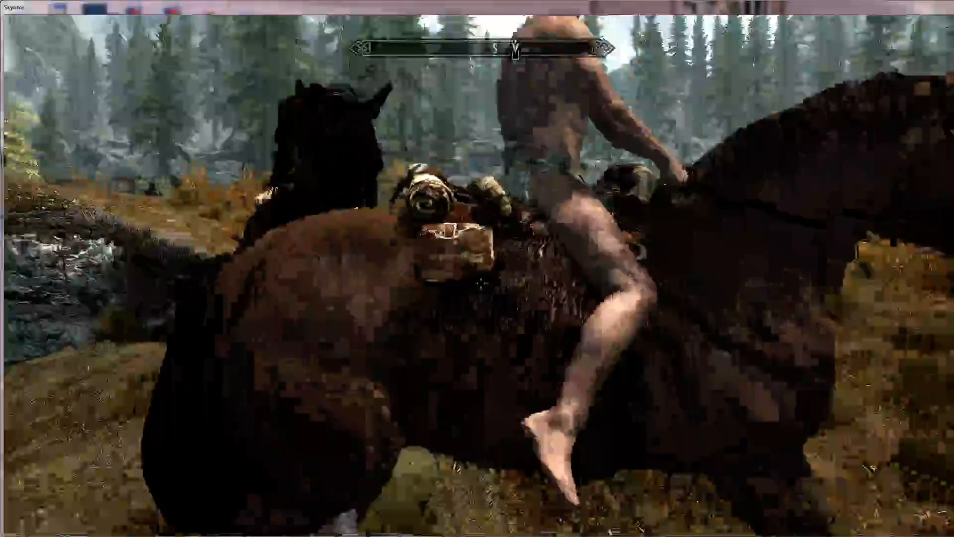
key("w")
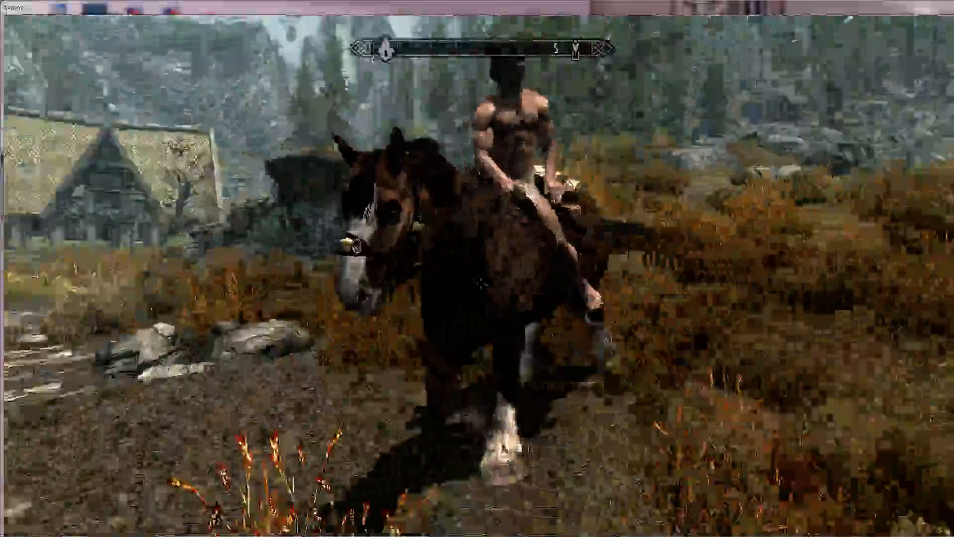
key("w")
key("s")
key("d")
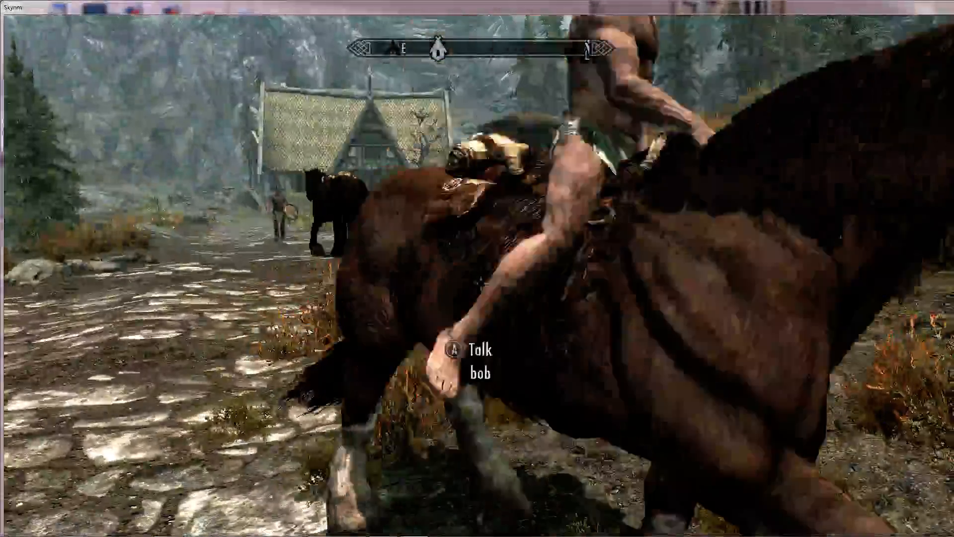
key("e")
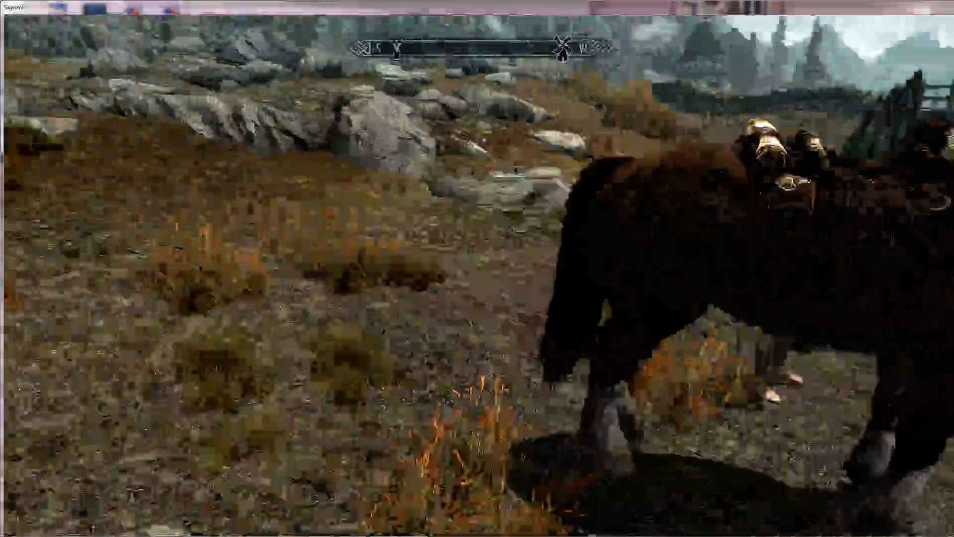
key("w")
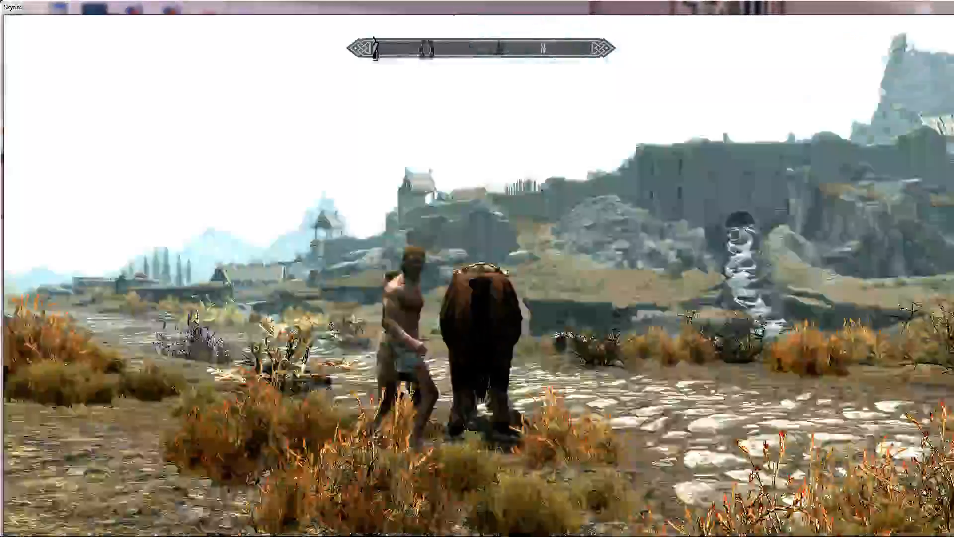